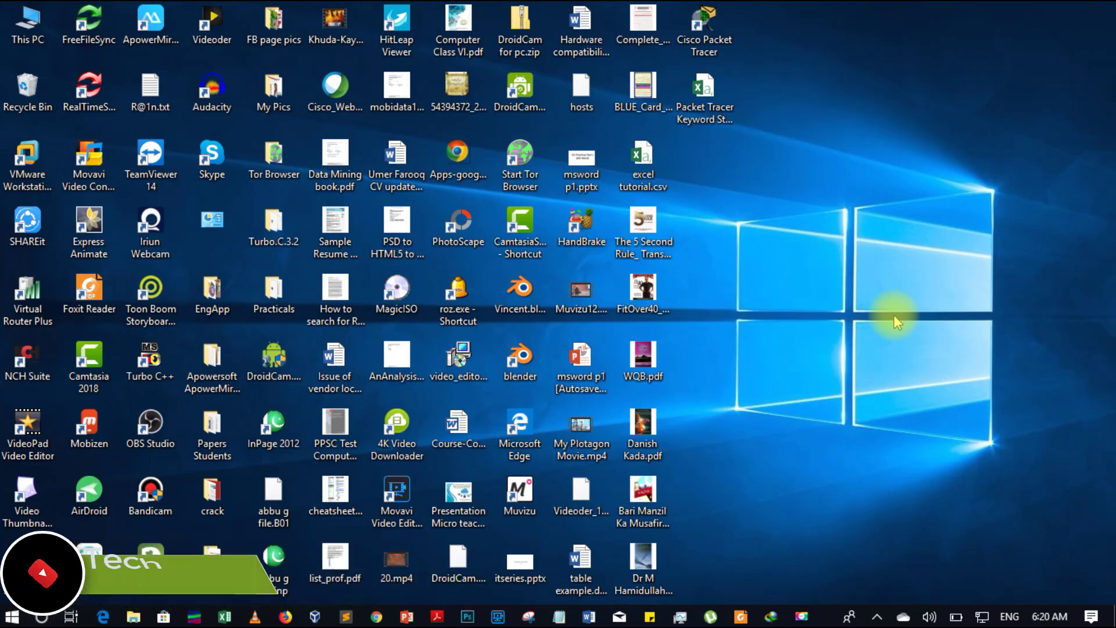
Launch Cisco Packet Tracer from the desktop
click(710, 53)
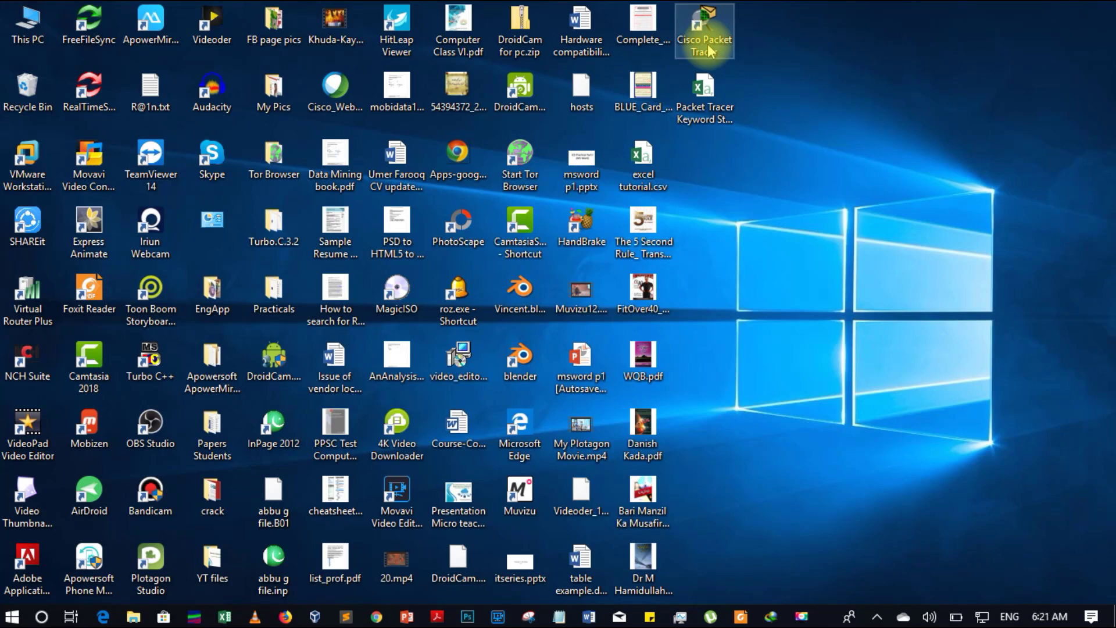
double_click(711, 52)
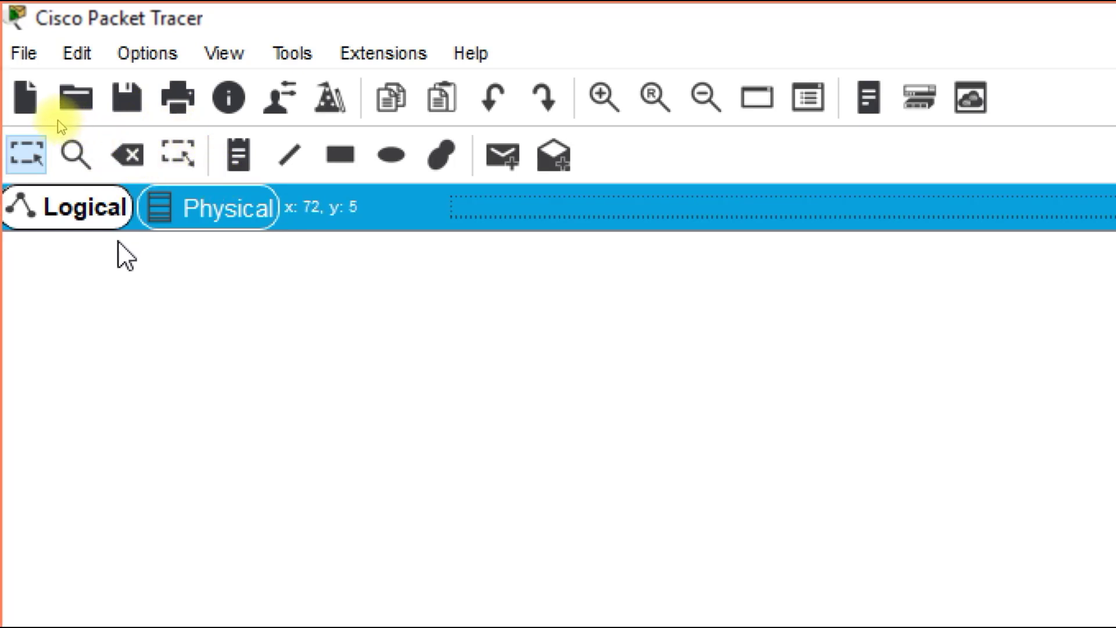
Look at the Physical workspace and Simulation mode, ending back in the Logical workspace in Realtime mode
click(199, 210)
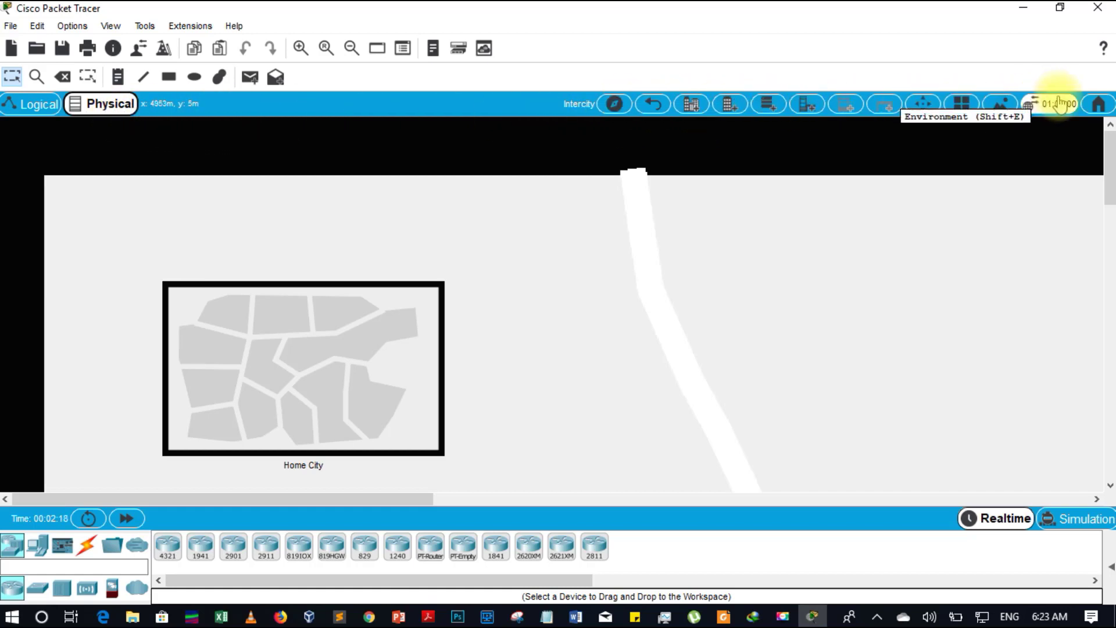
click(39, 106)
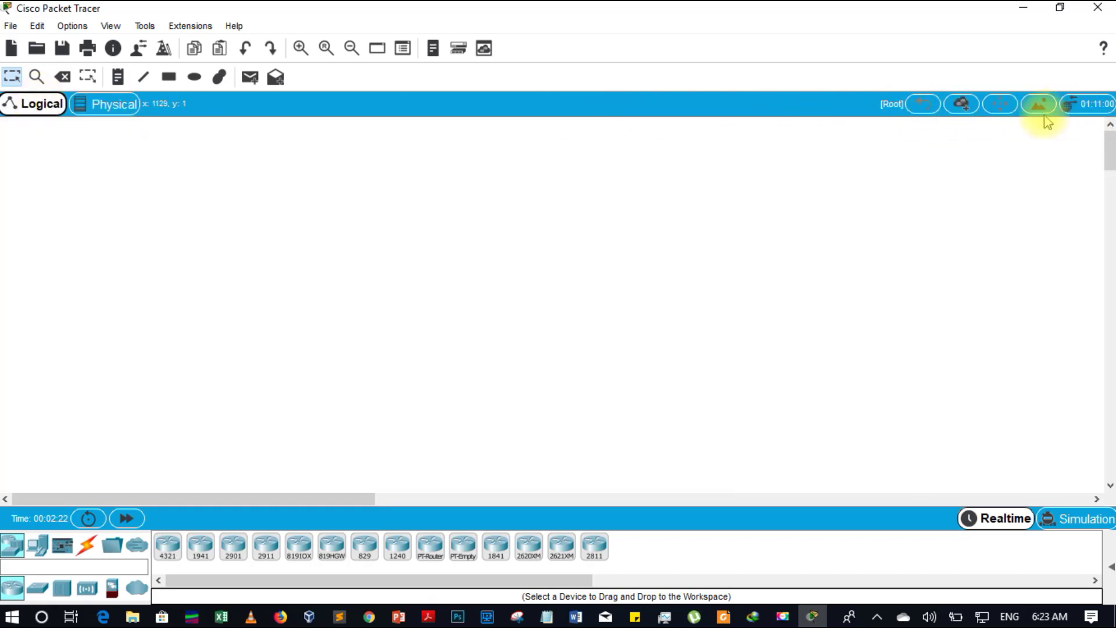
click(87, 112)
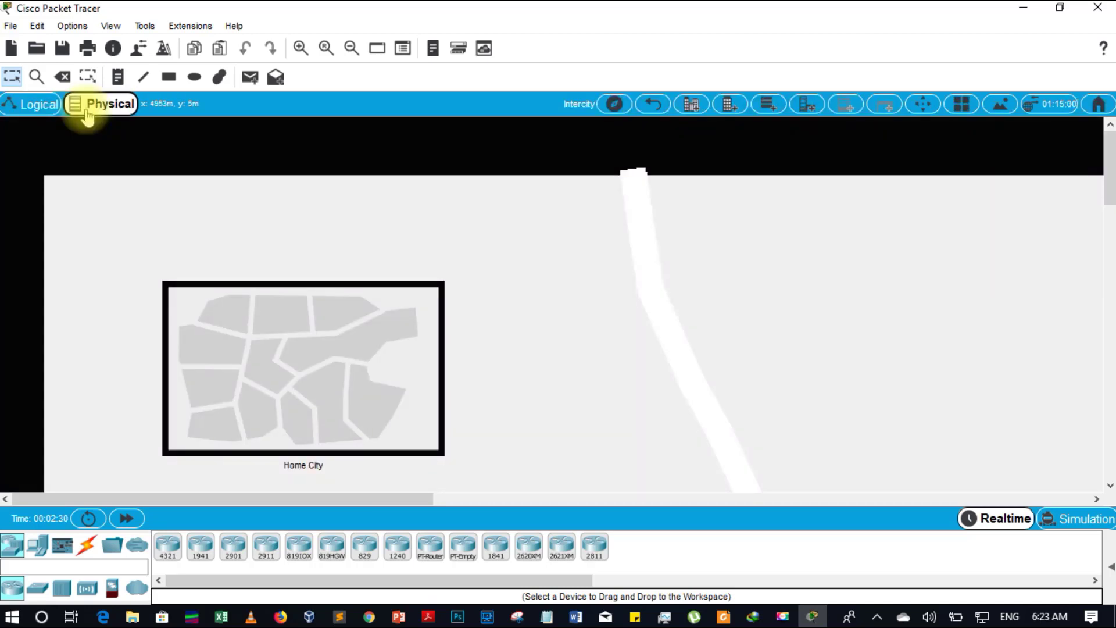
click(41, 107)
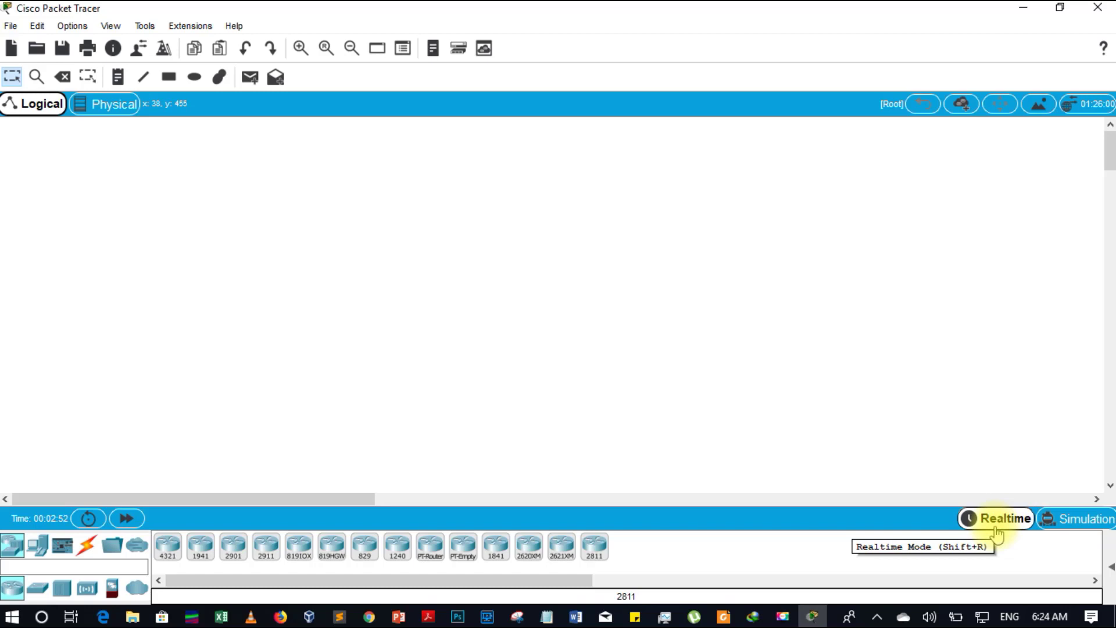
click(1075, 527)
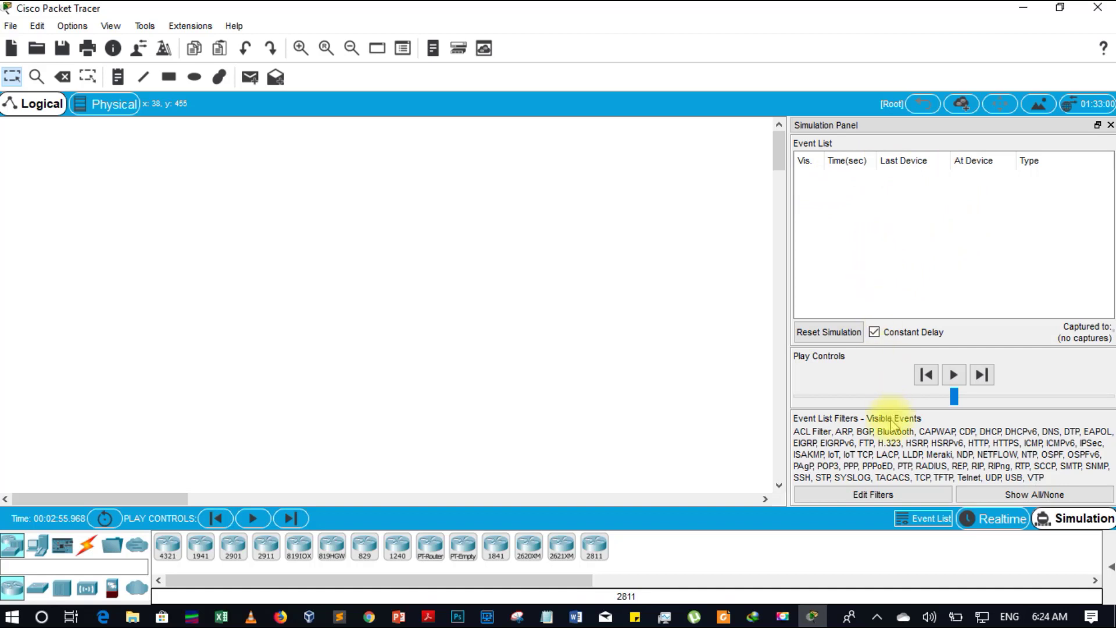
click(992, 531)
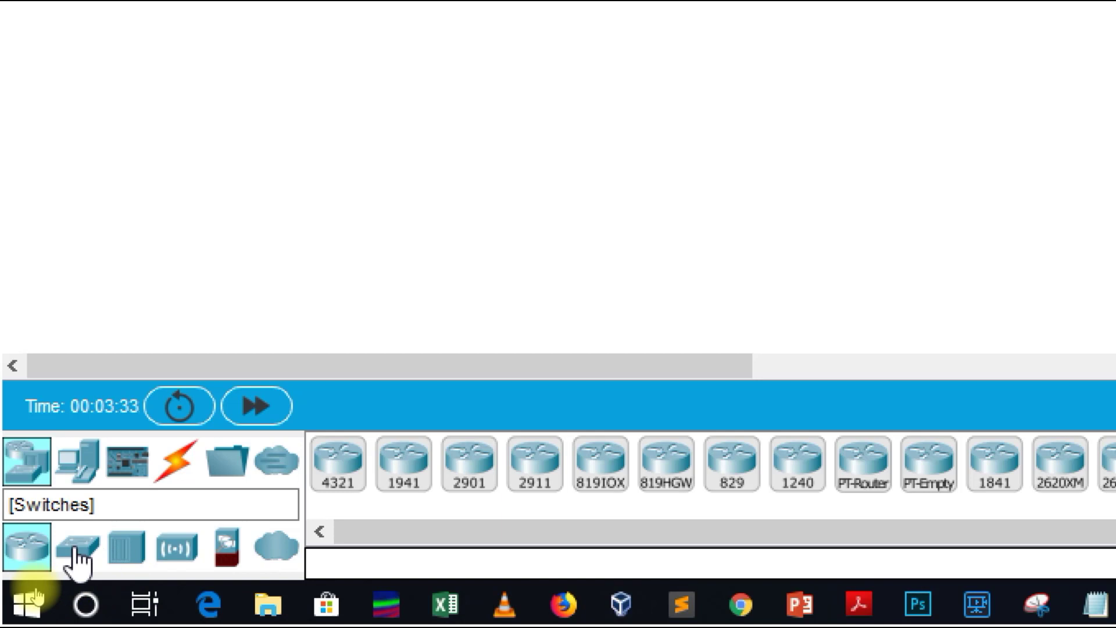
View the available switch models, and place a PC from the end devices in the empty Logical workspace
click(76, 553)
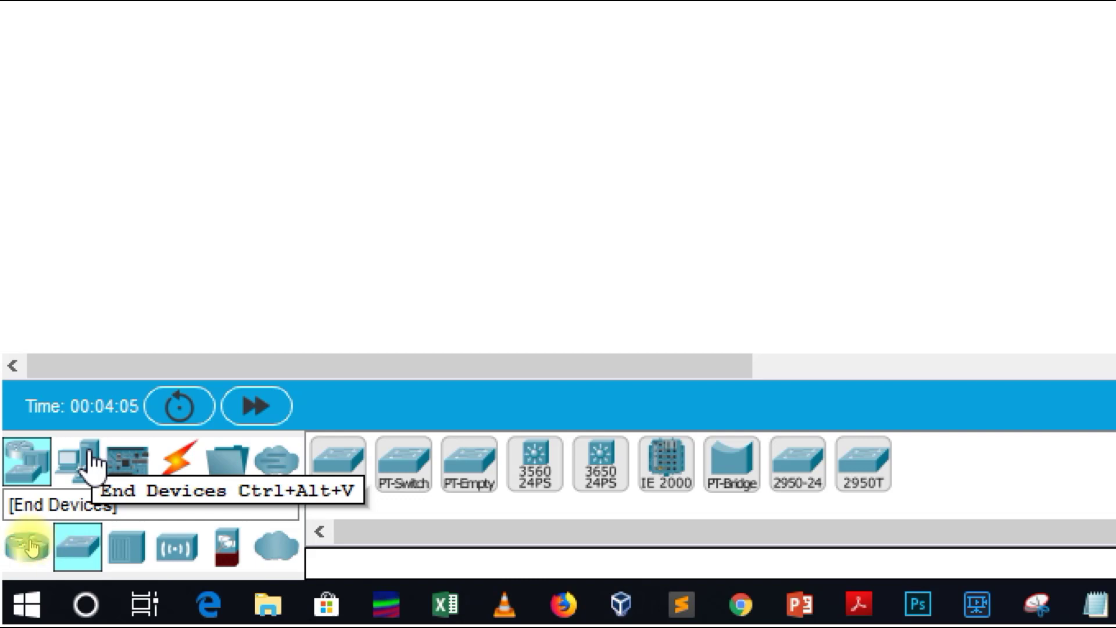
click(67, 462)
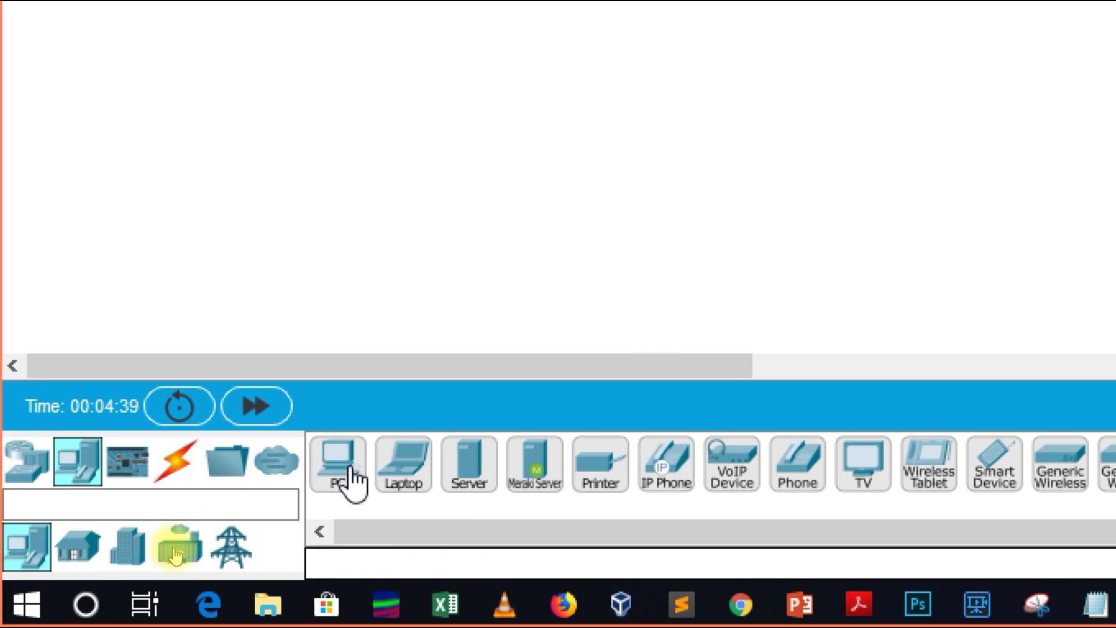
click(352, 476)
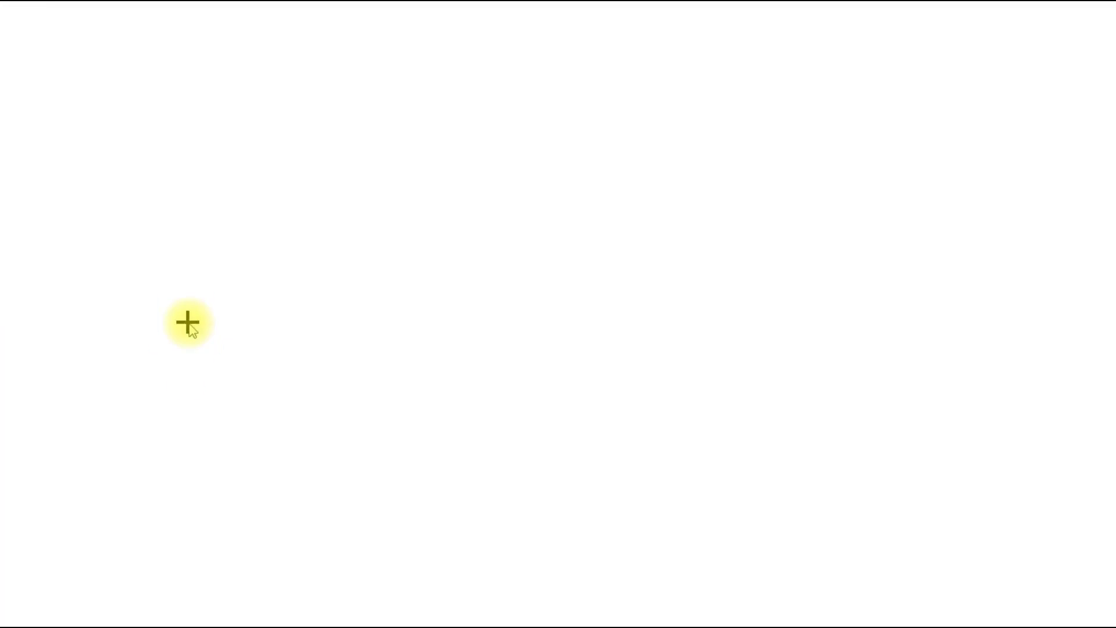
click(187, 323)
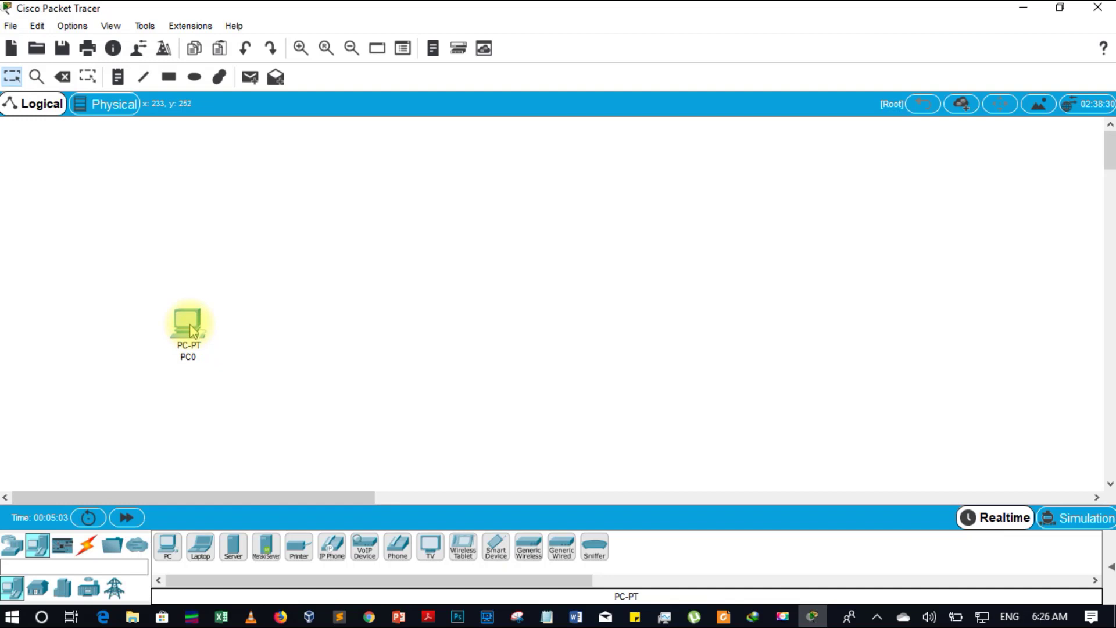
Open PC0's device window and read the descriptions of modules PT-HOST-NM-1AM, 1CE, 1CFE and 1CGE
mouse_move(194, 331)
mouse_move(192, 330)
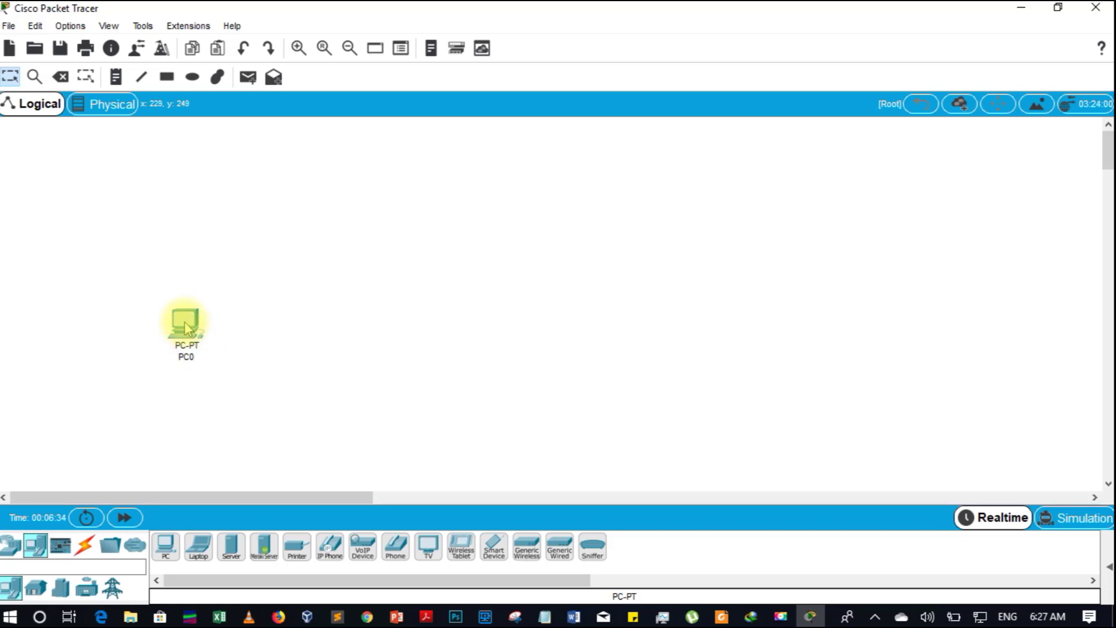
mouse_move(184, 327)
click(185, 327)
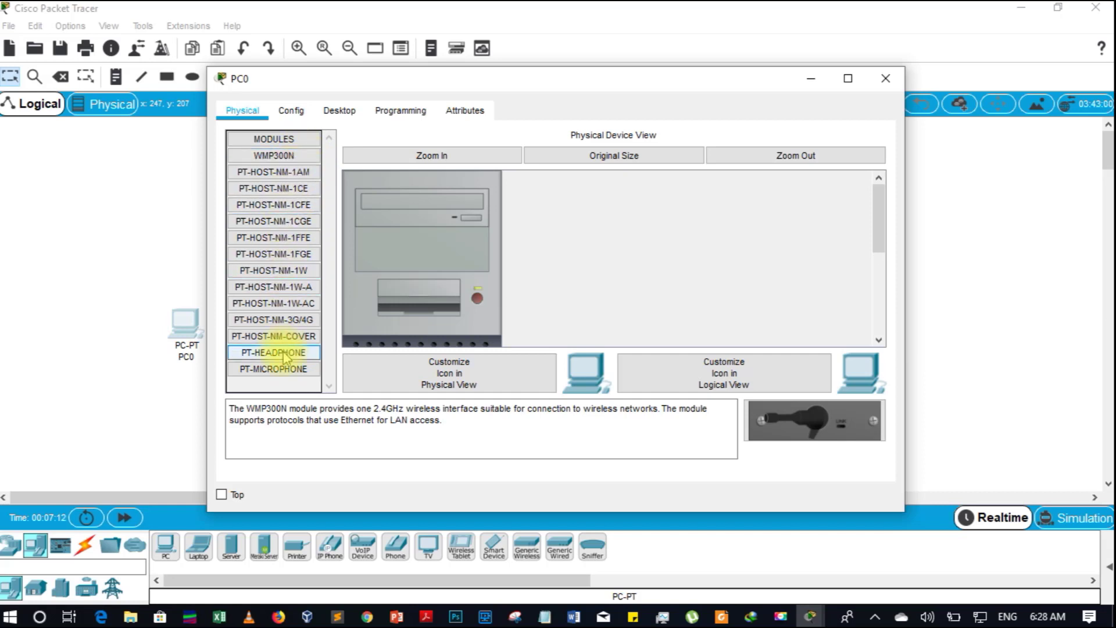
click(285, 143)
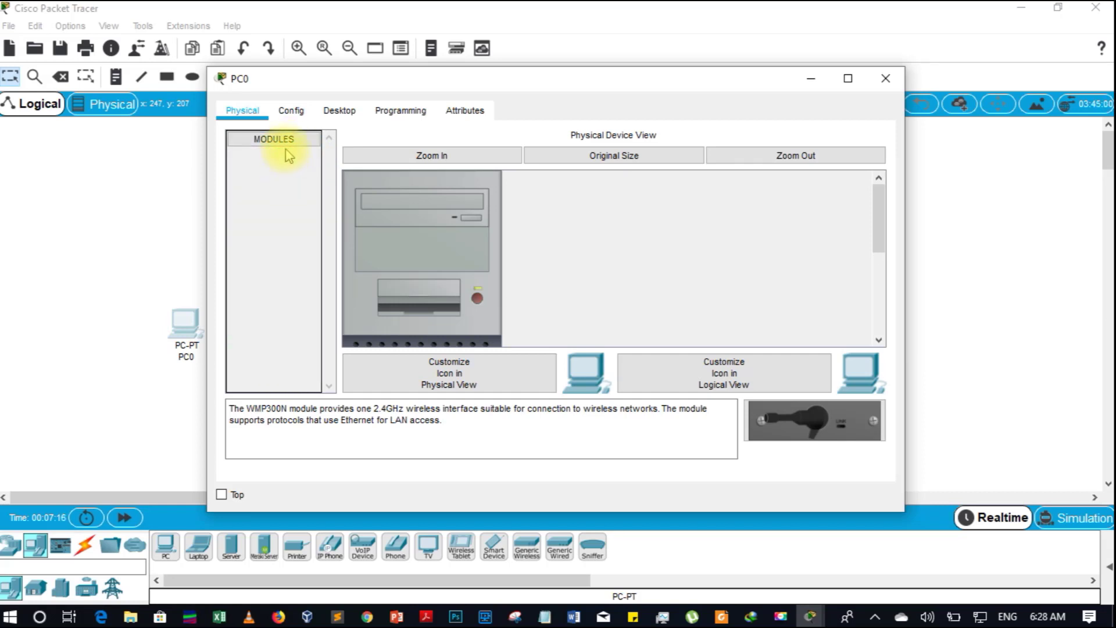
click(286, 143)
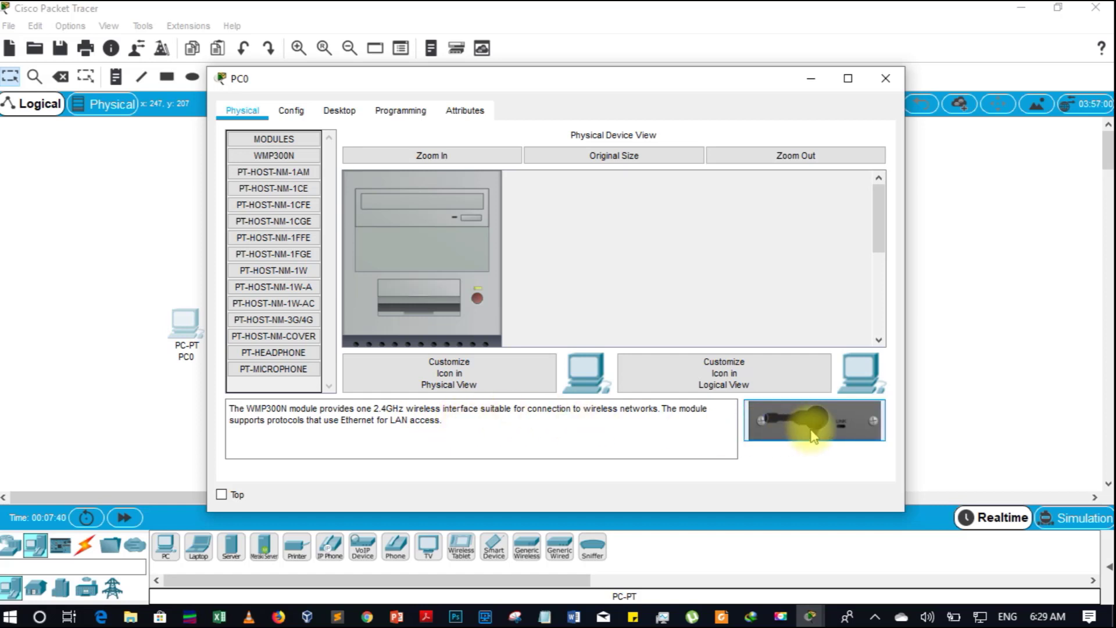
click(282, 177)
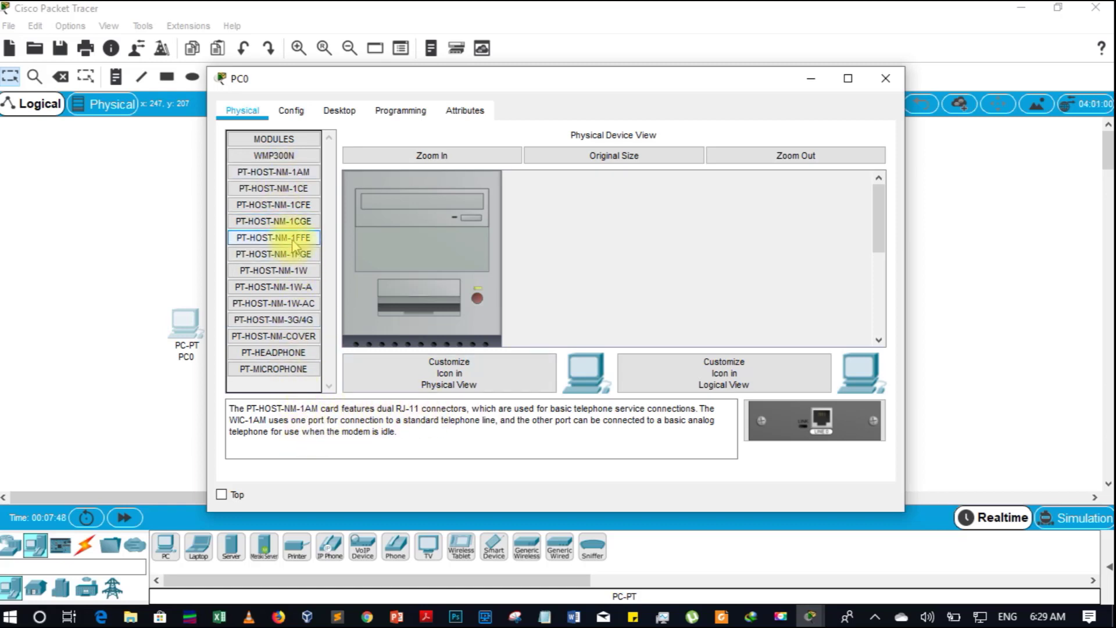
click(291, 190)
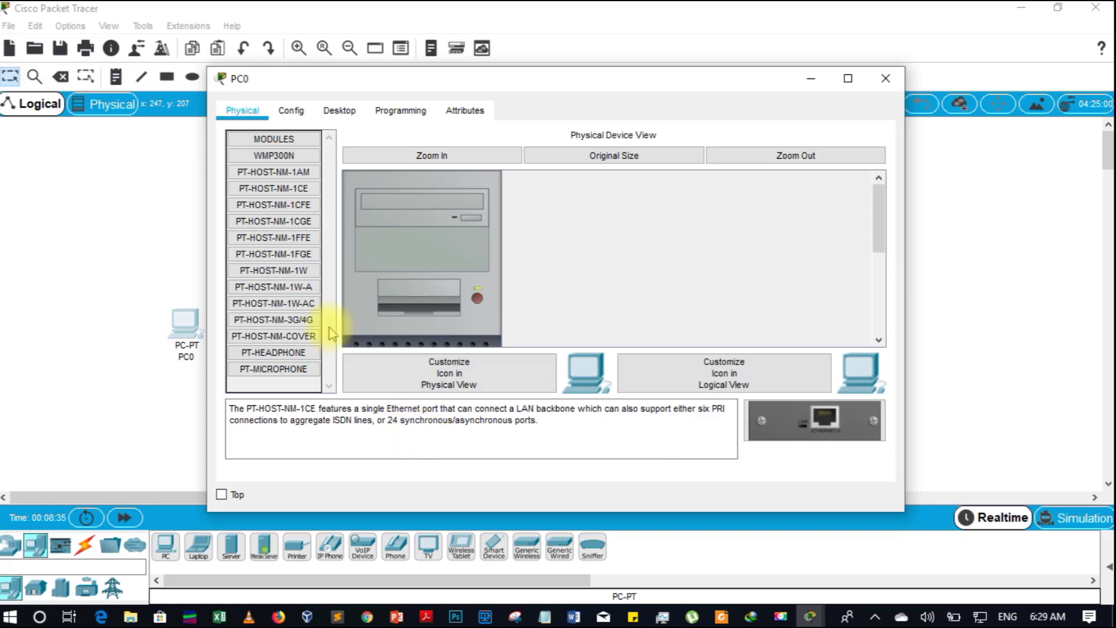
click(274, 205)
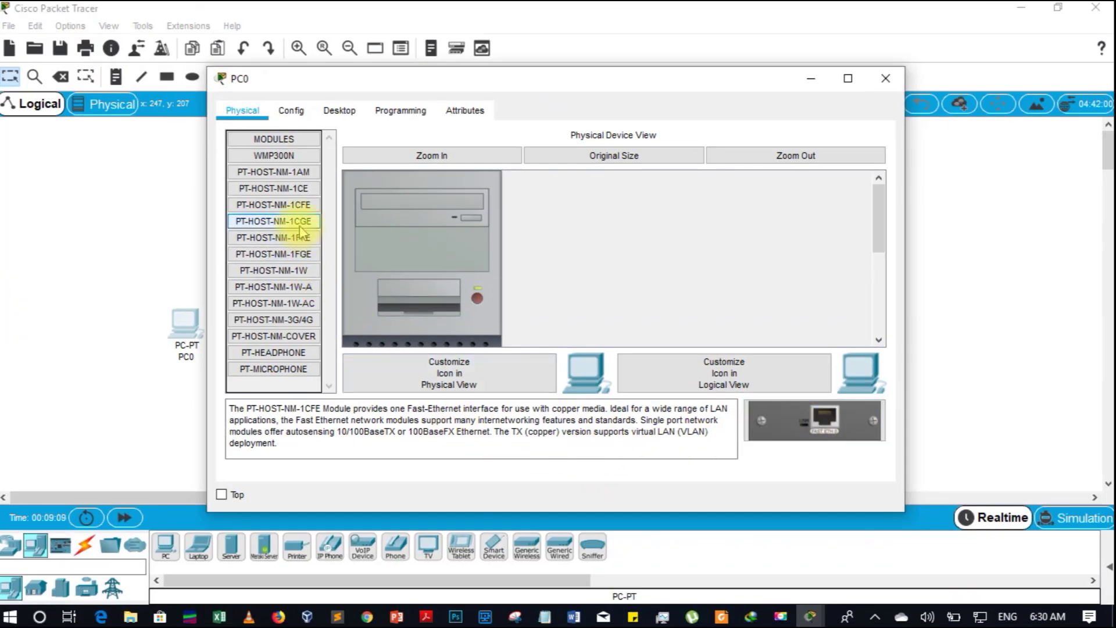
click(300, 226)
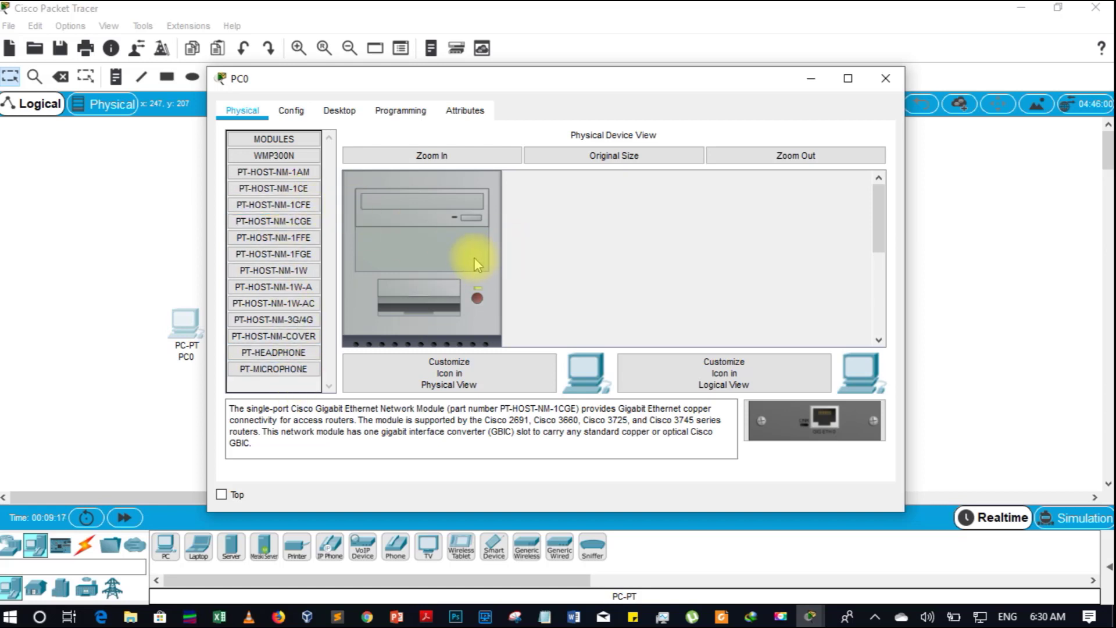
Examine PC0's physical device view from the front drive bays to the rear ports at enlarged, original and reduced size
click(449, 162)
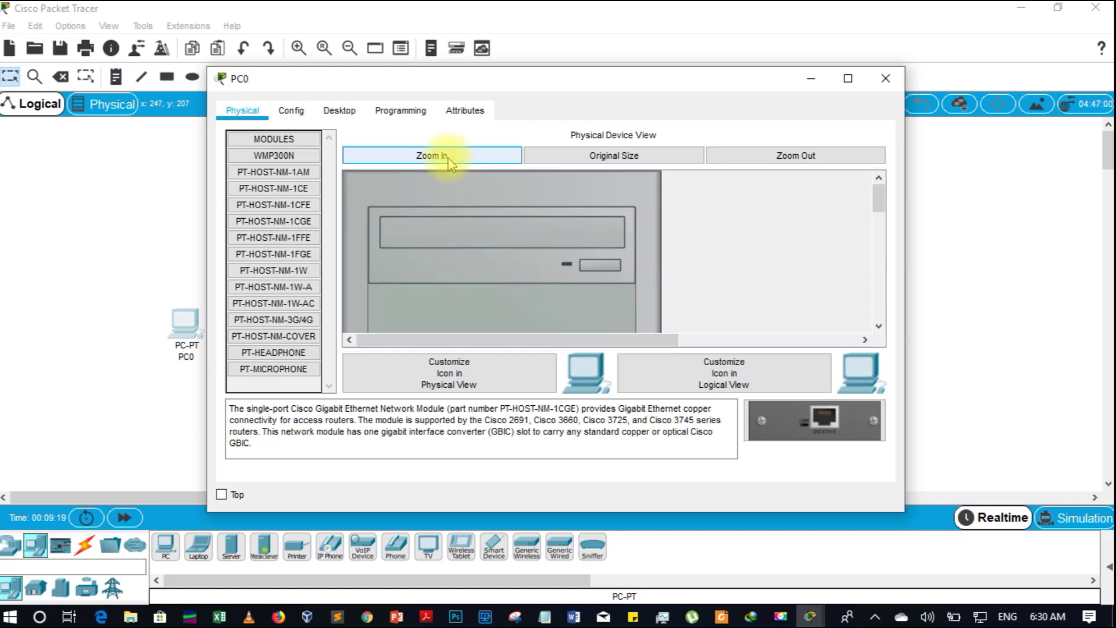
scroll(511, 216, down, 5)
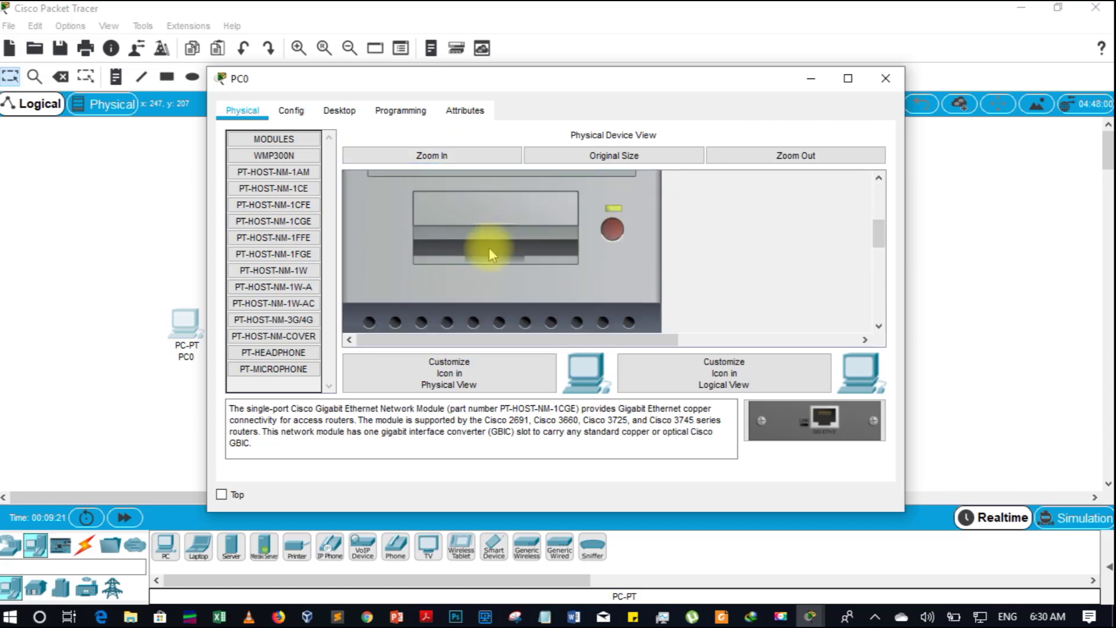
scroll(489, 247, down, 5)
scroll(487, 249, down, 3)
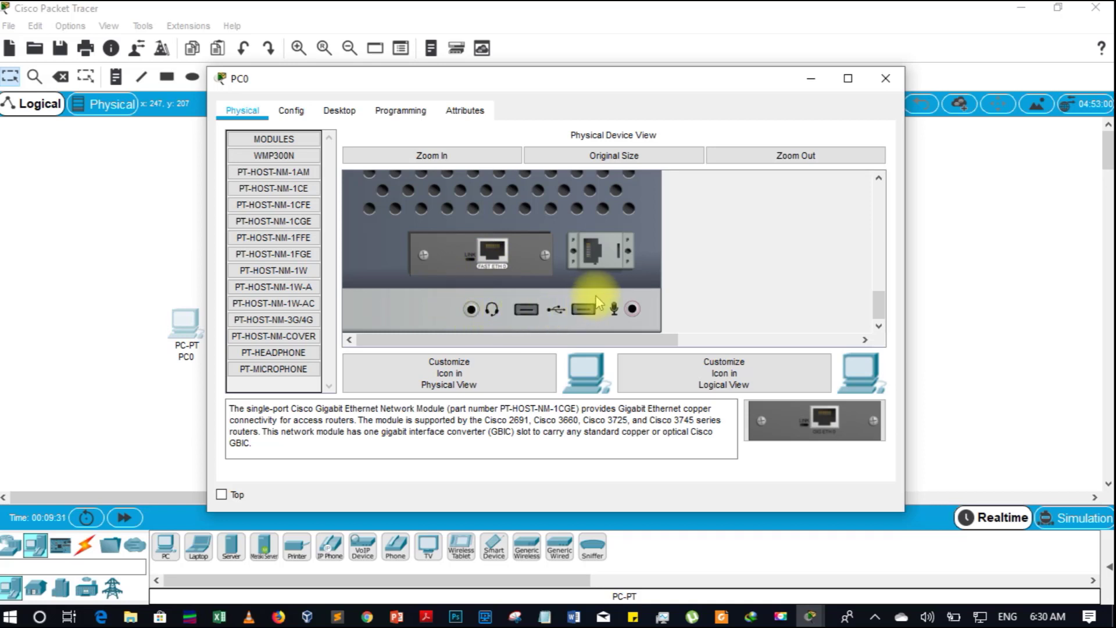
click(618, 162)
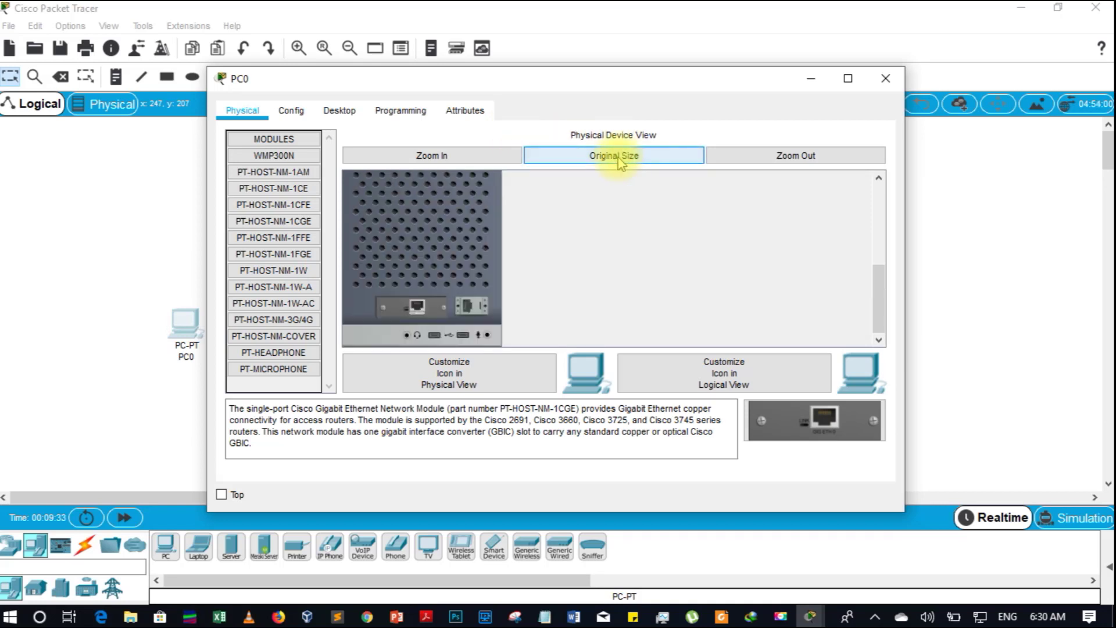
scroll(548, 217, up, 5)
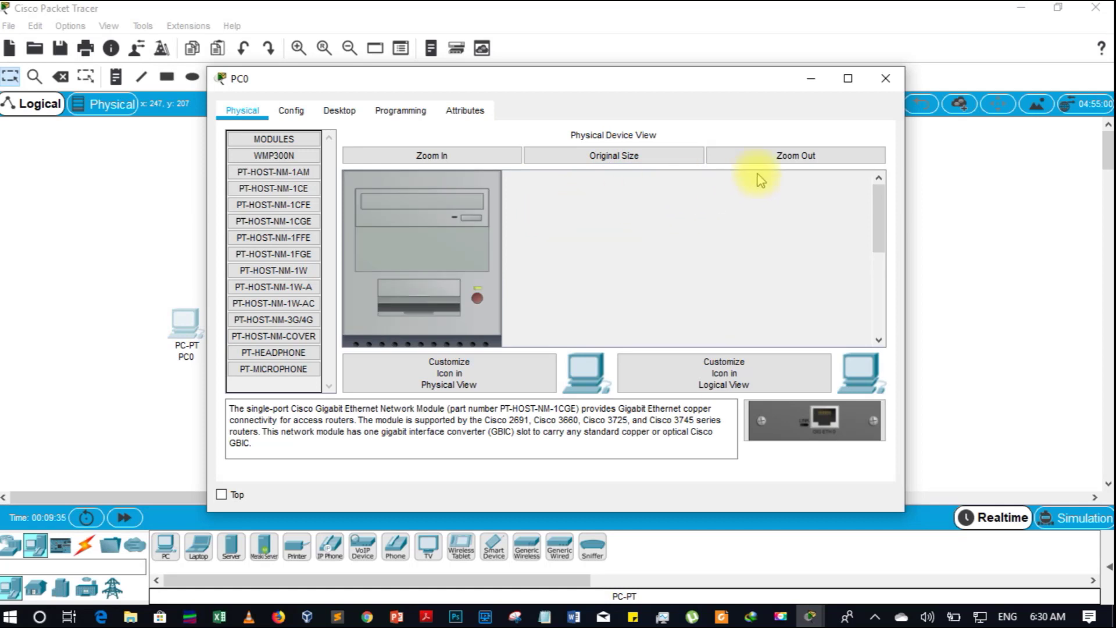
click(780, 163)
click(779, 167)
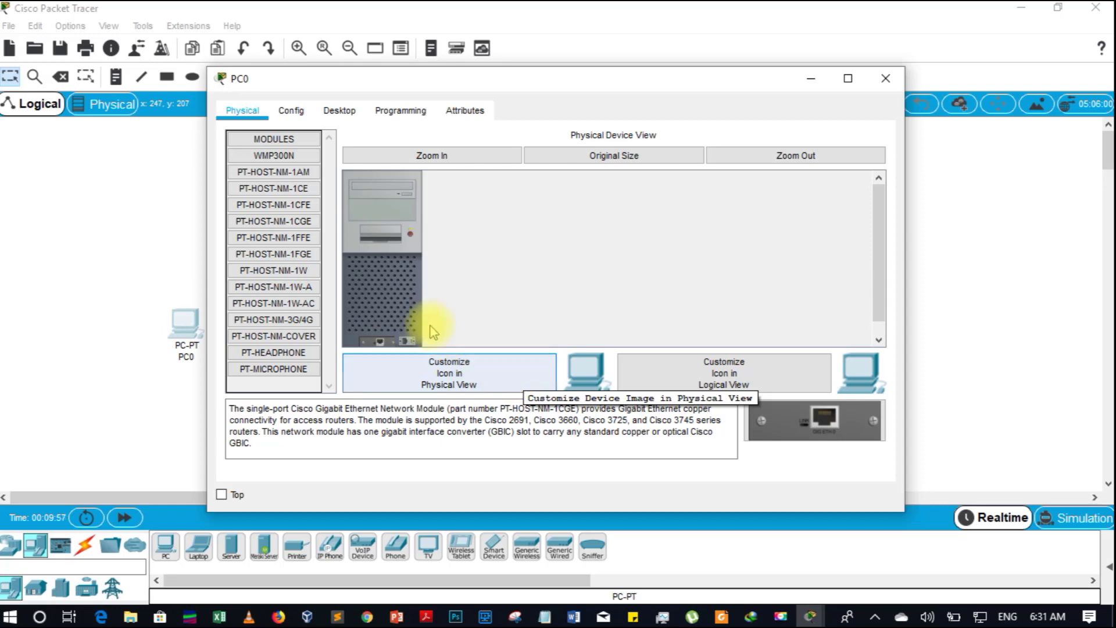
Inspect the icon customization options for PC0's physical and logical views without choosing an image
click(446, 373)
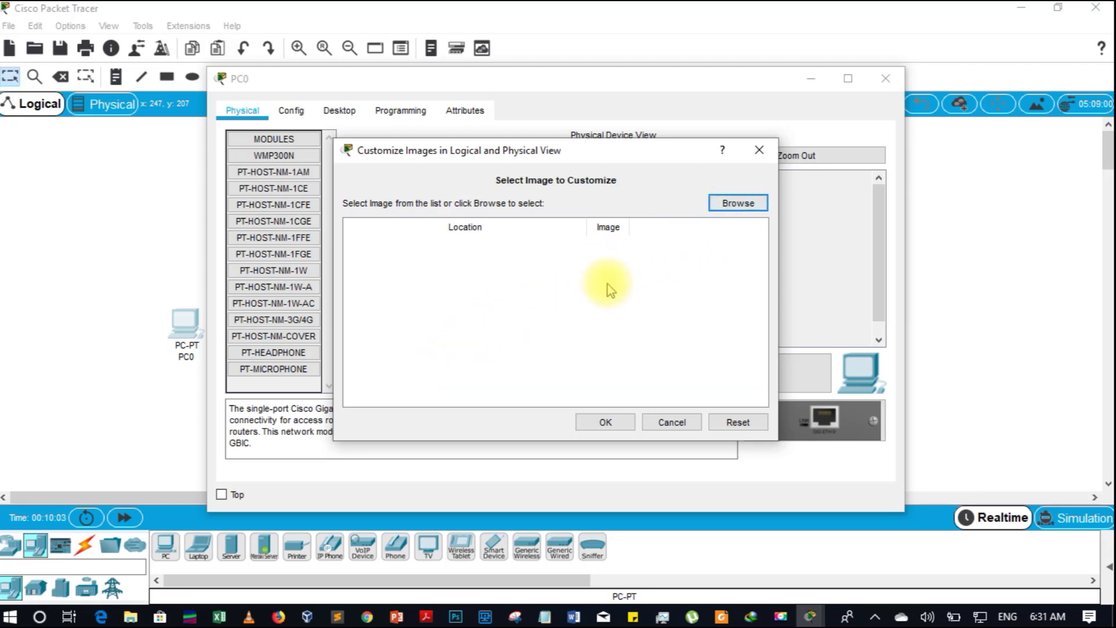
click(668, 420)
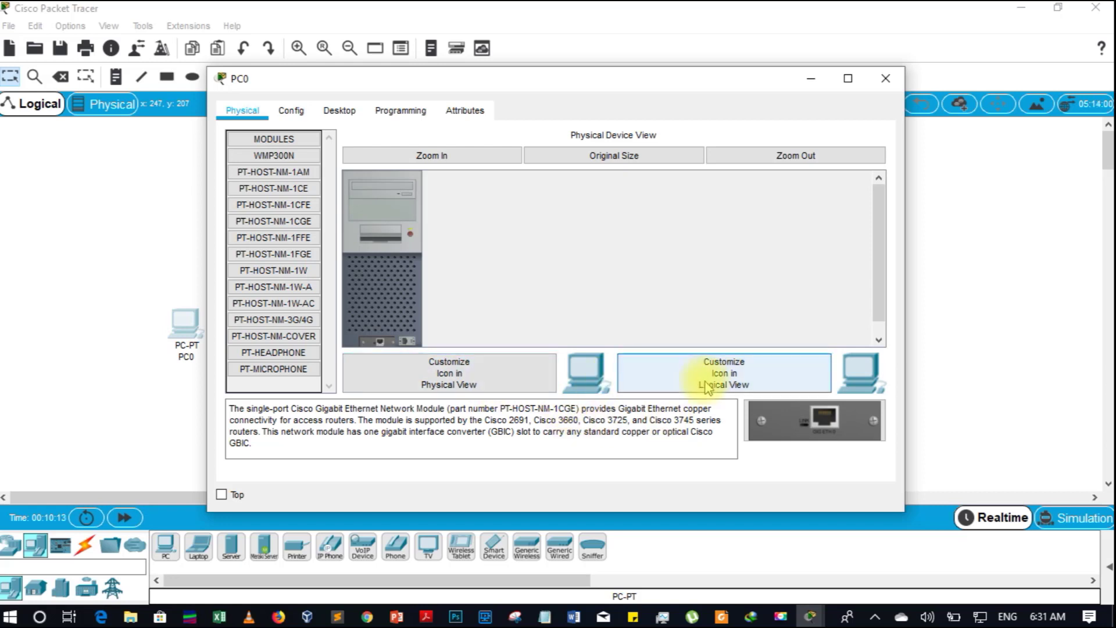
drag(580, 87, 686, 94)
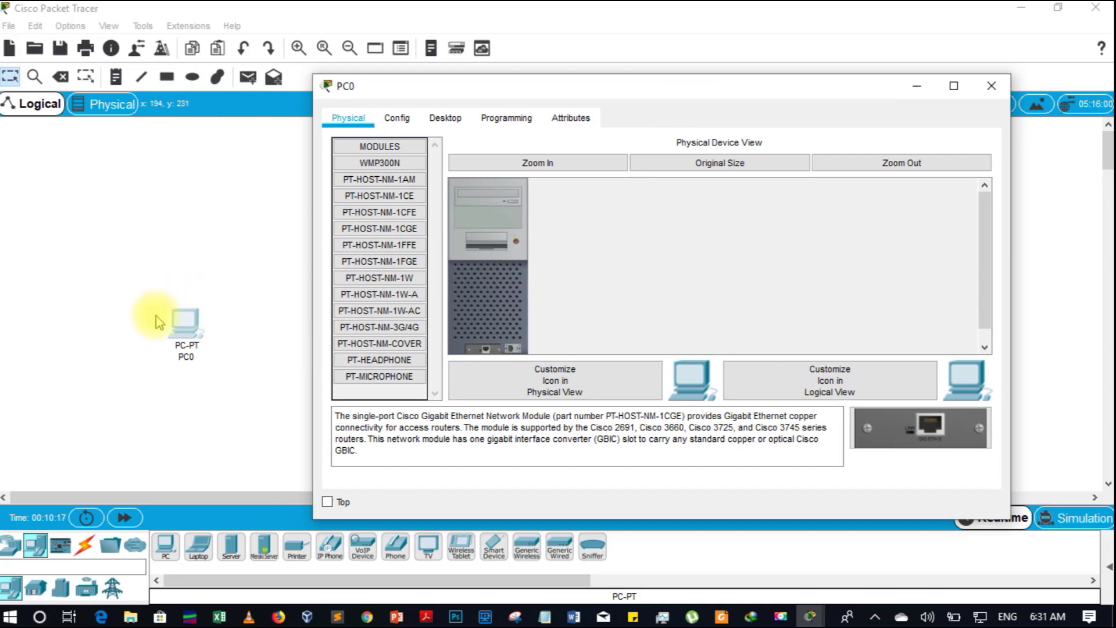
click(808, 393)
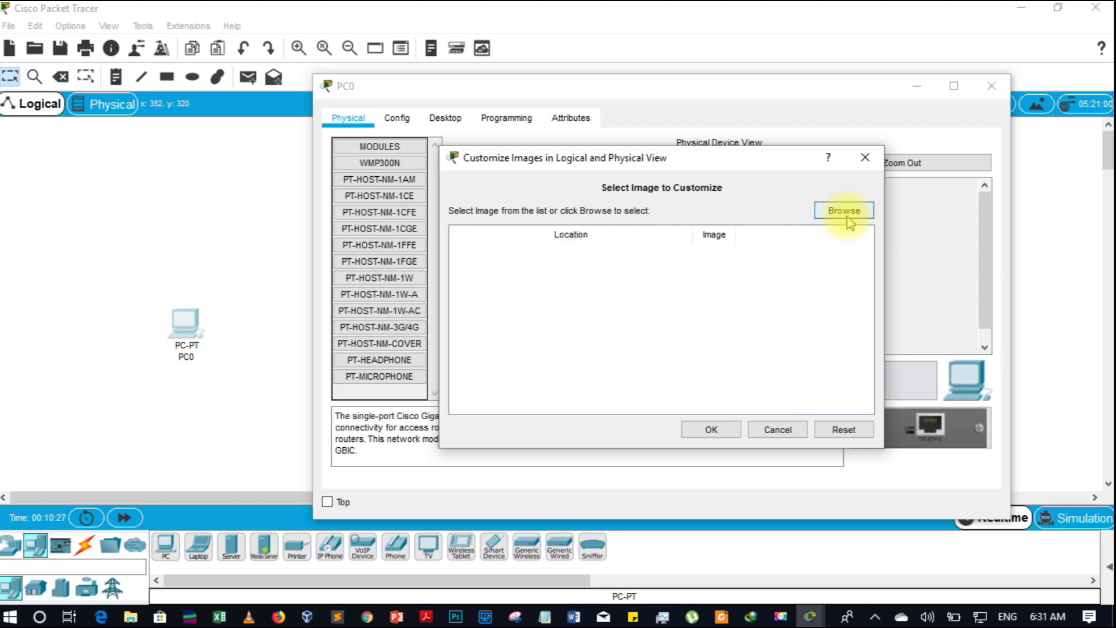
click(729, 430)
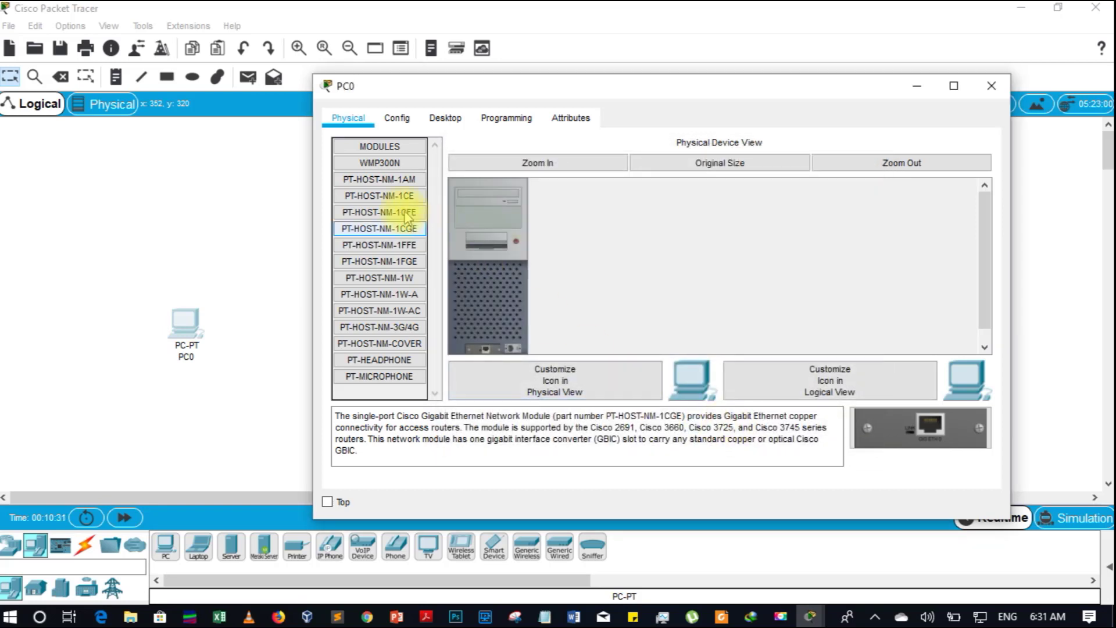
Review PC0's global configuration settings and its FastEthernet0 interface settings
drag(445, 93, 356, 99)
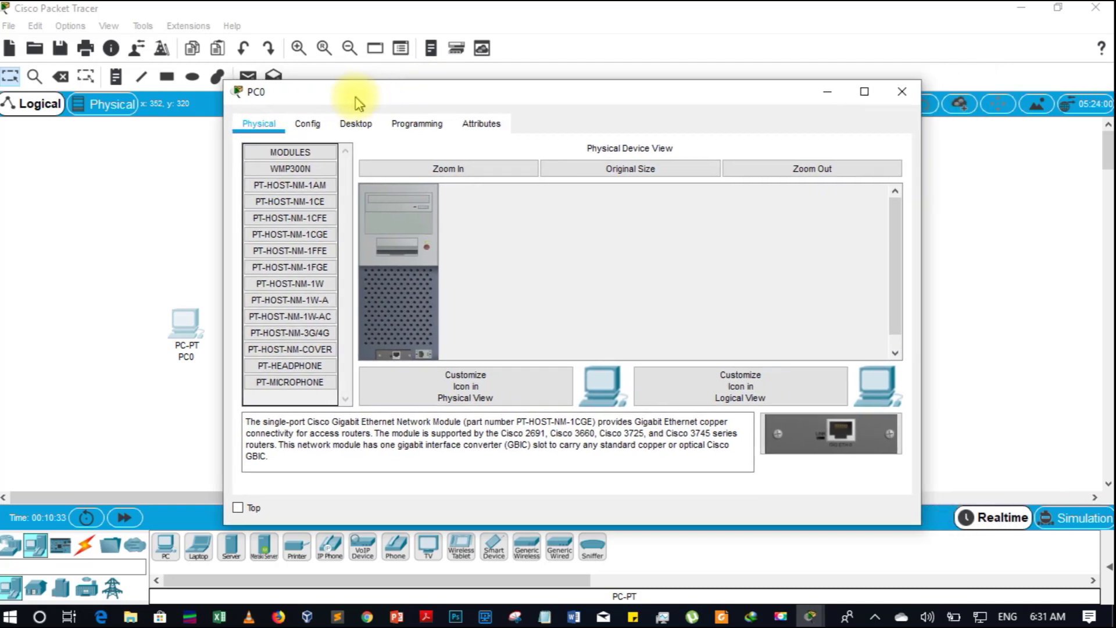
click(307, 125)
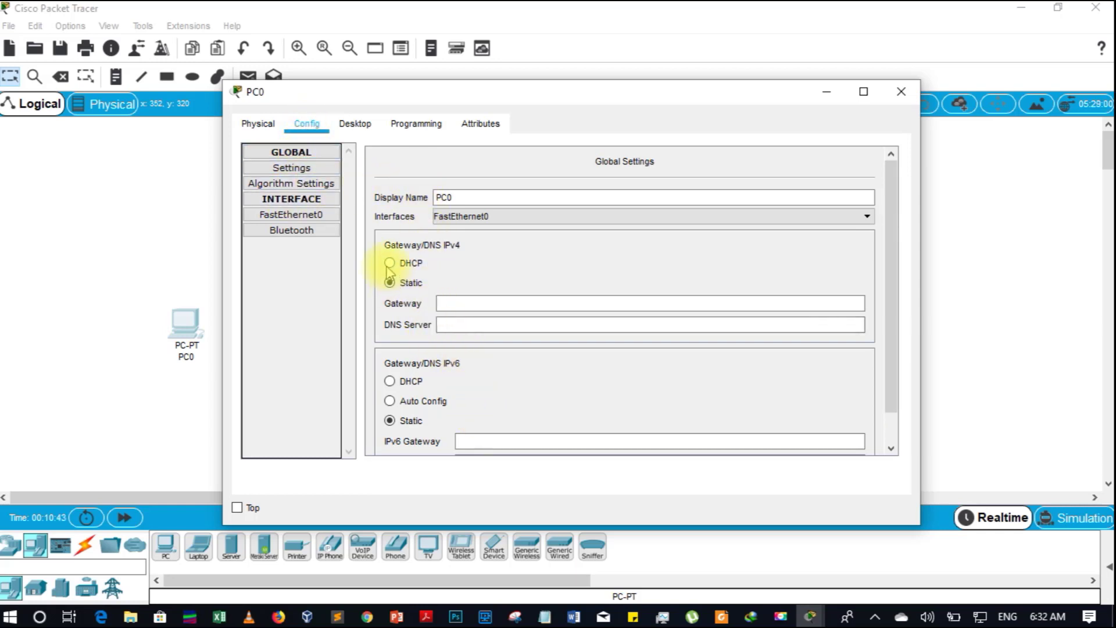
click(436, 197)
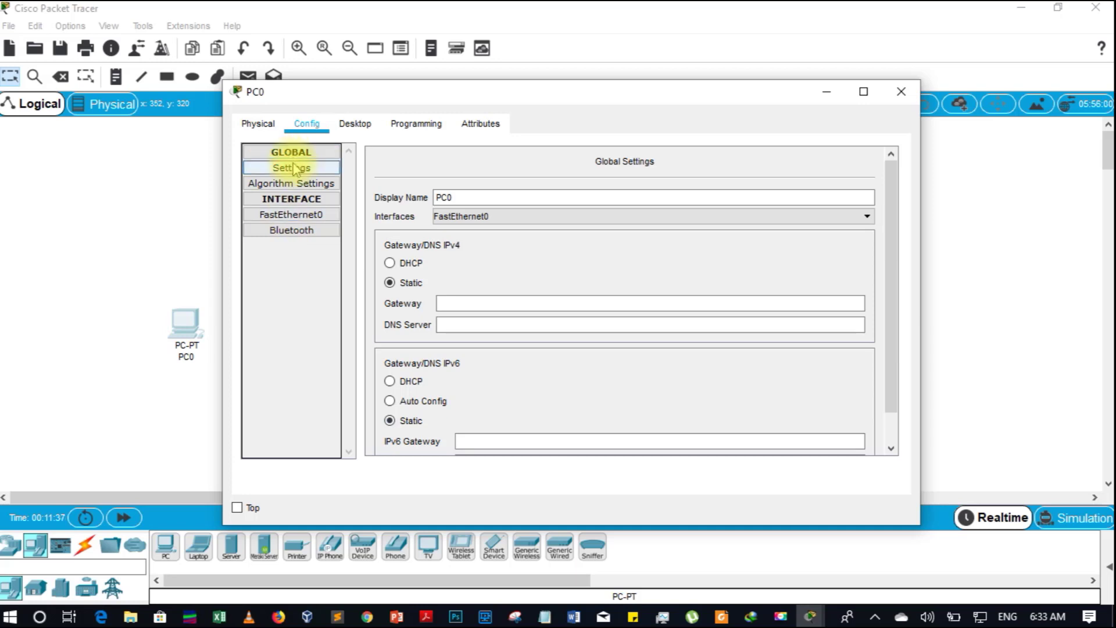
click(295, 217)
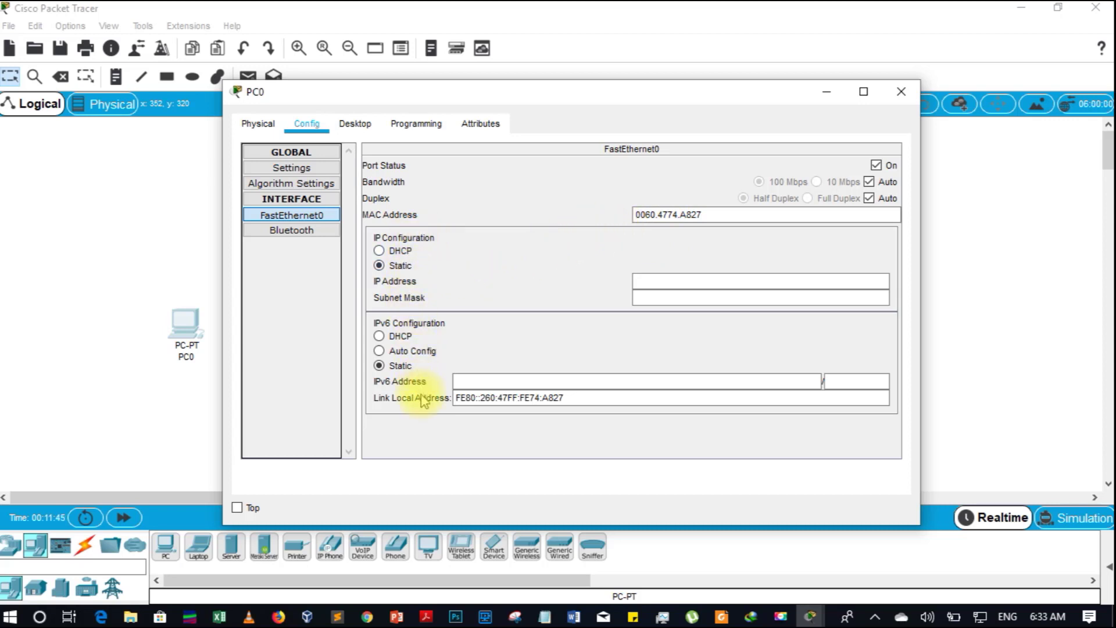
Review PC0's Bluetooth interface settings, its global gateway and DNS settings, and its TCP algorithm settings
click(292, 233)
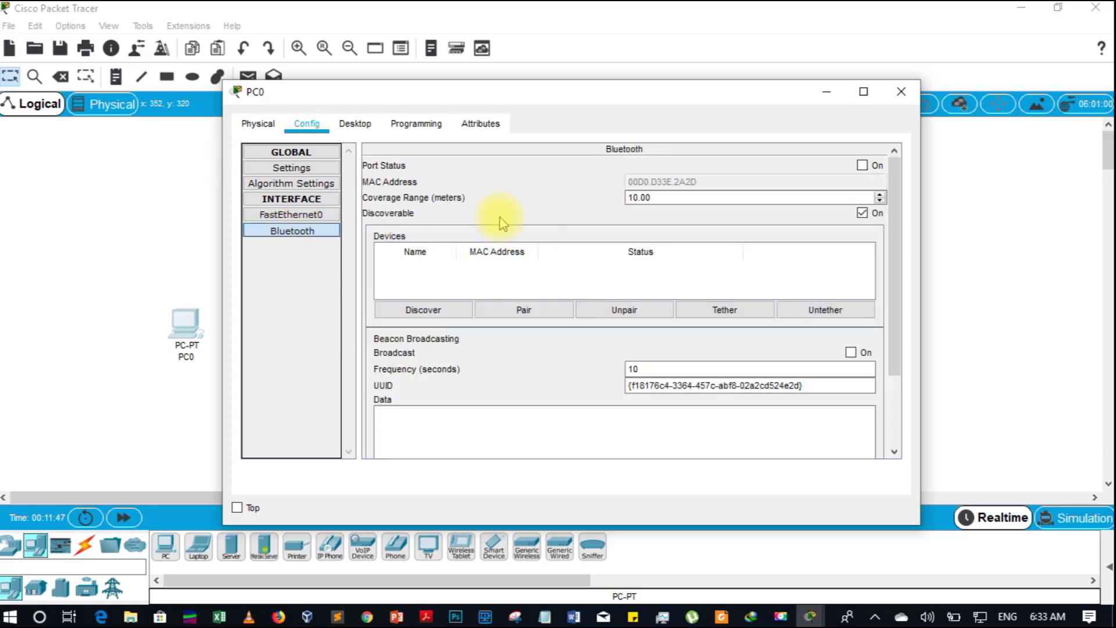
click(306, 171)
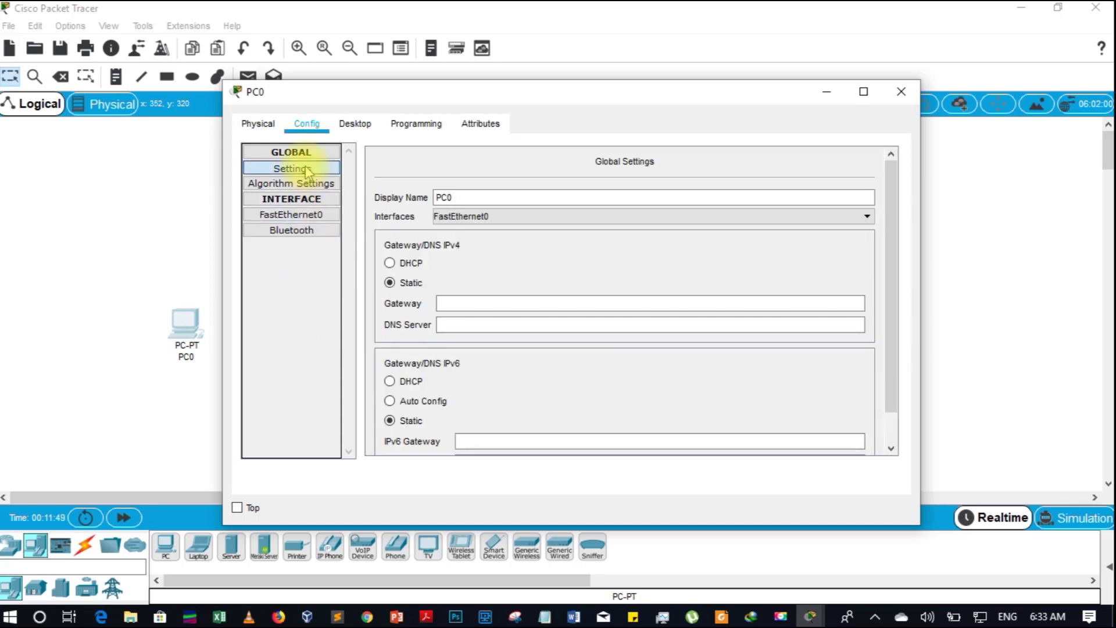
click(443, 197)
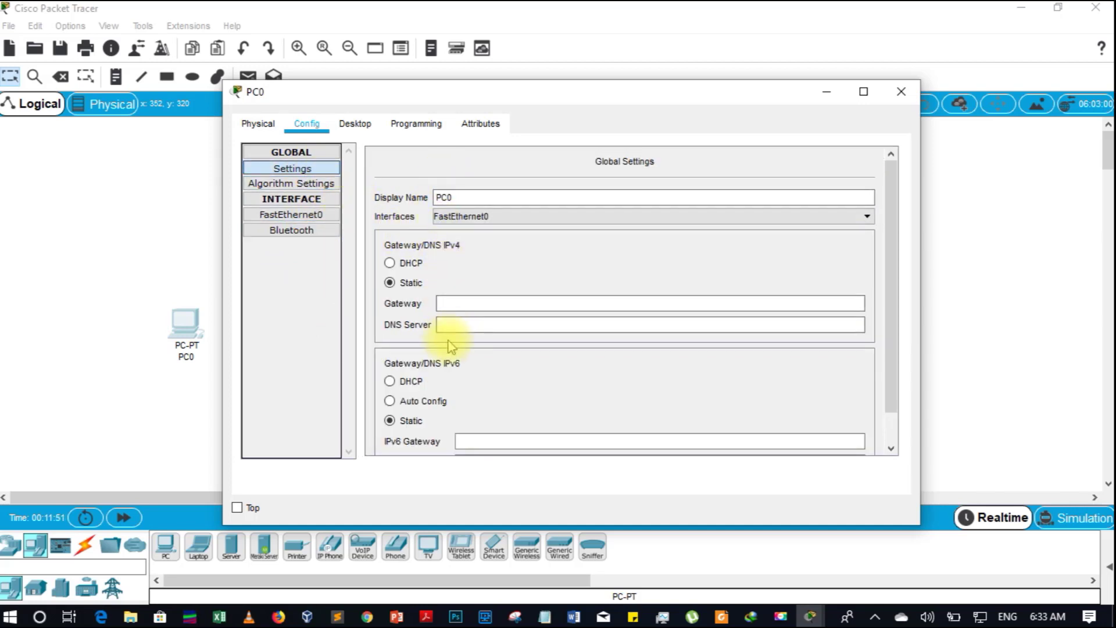
click(311, 183)
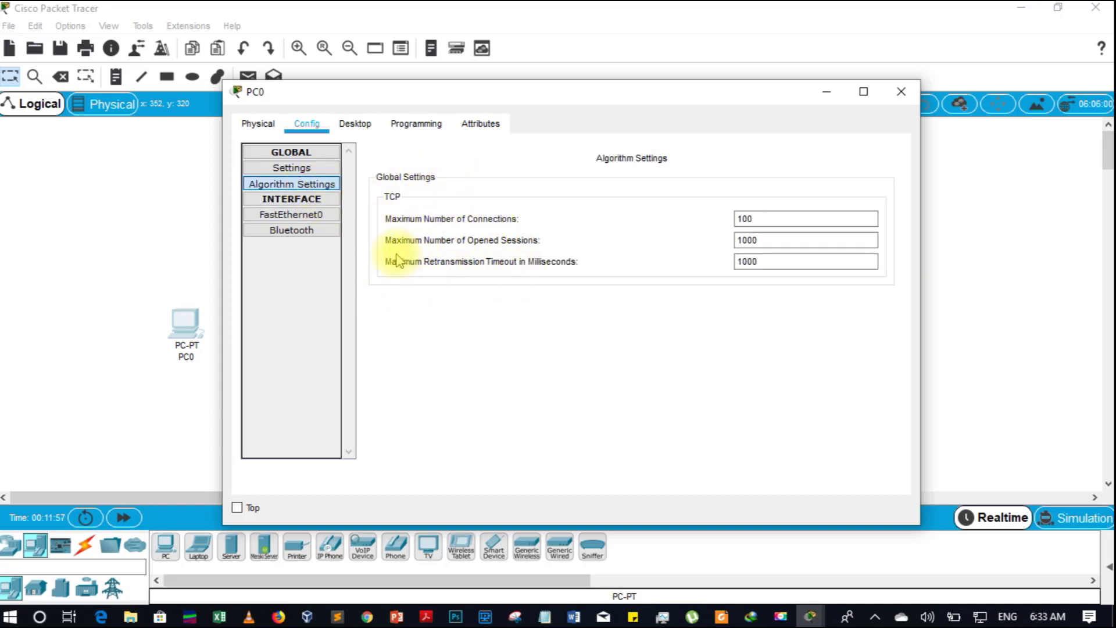
Look over PC0's desktop applications, its programming environment and its device attributes
click(364, 127)
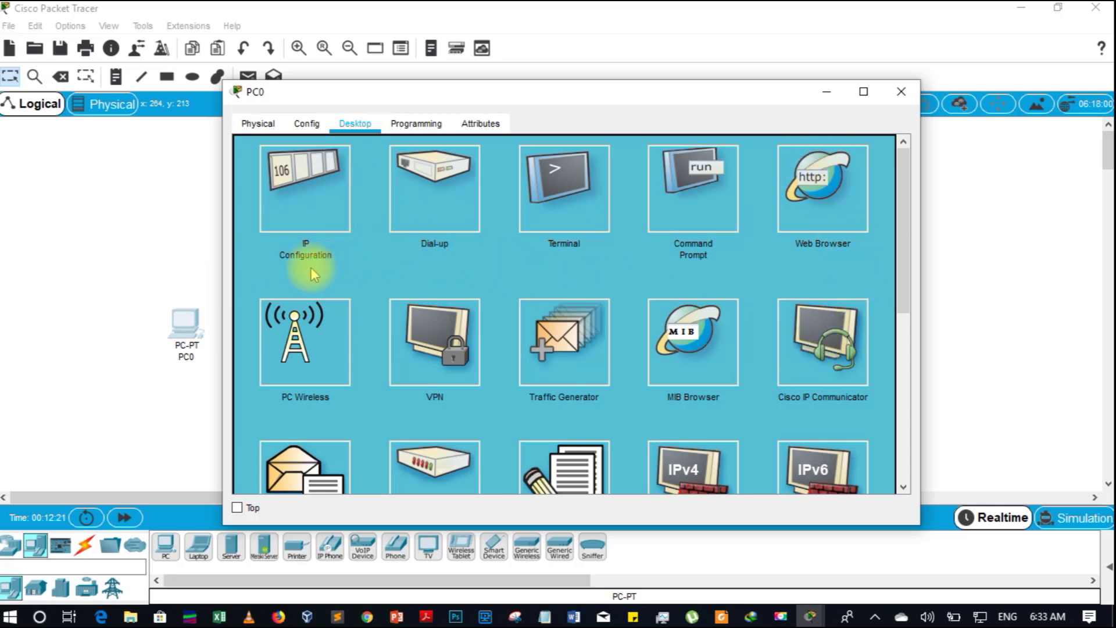
scroll(827, 232, down, 3)
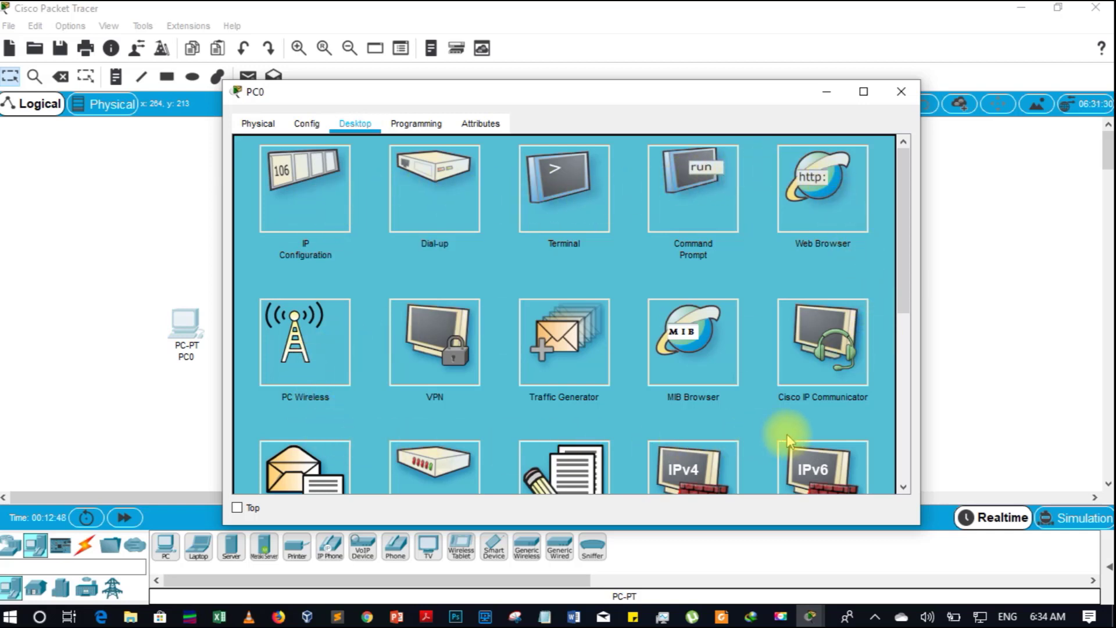
click(420, 128)
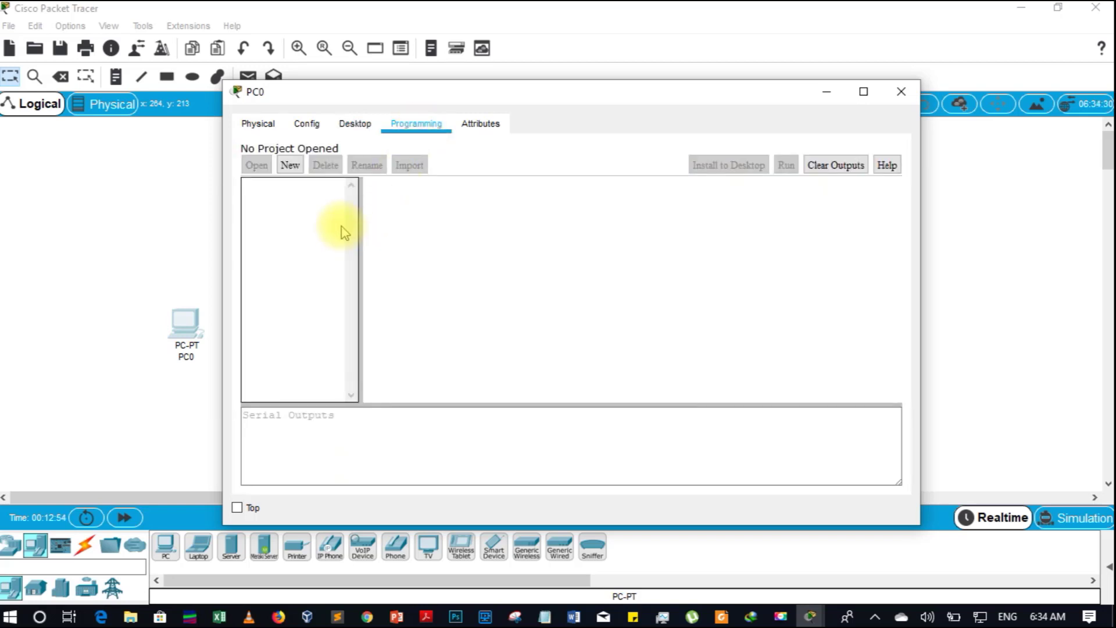
click(480, 125)
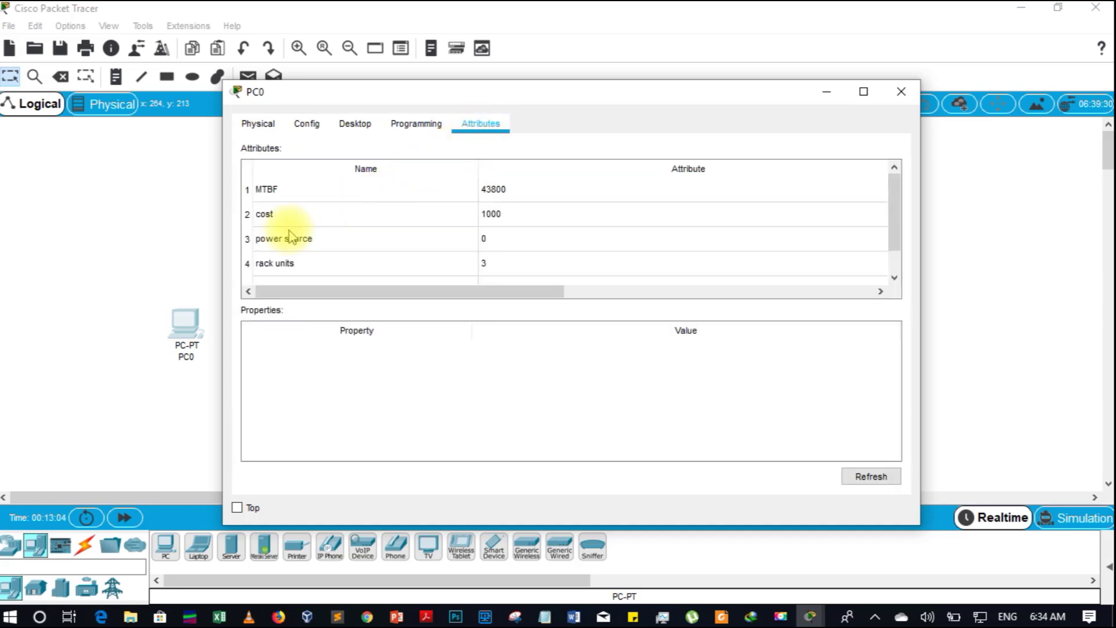
Read the descriptions of PC0's PT-HEADPHONE and PT-MICROPHONE modules, and close the device window
click(300, 125)
click(259, 123)
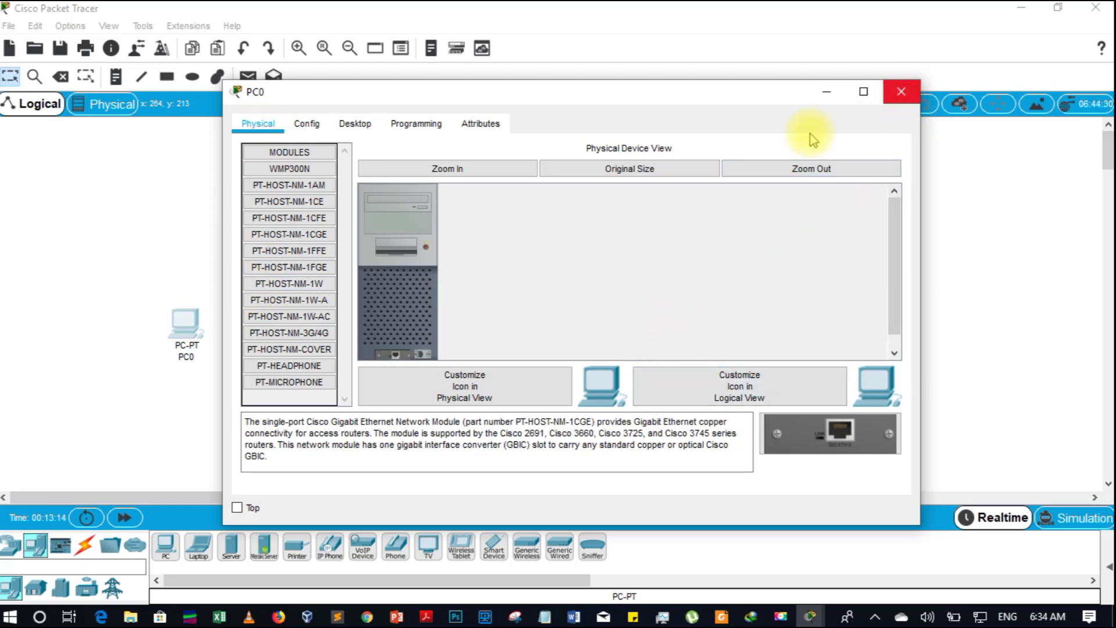
click(273, 368)
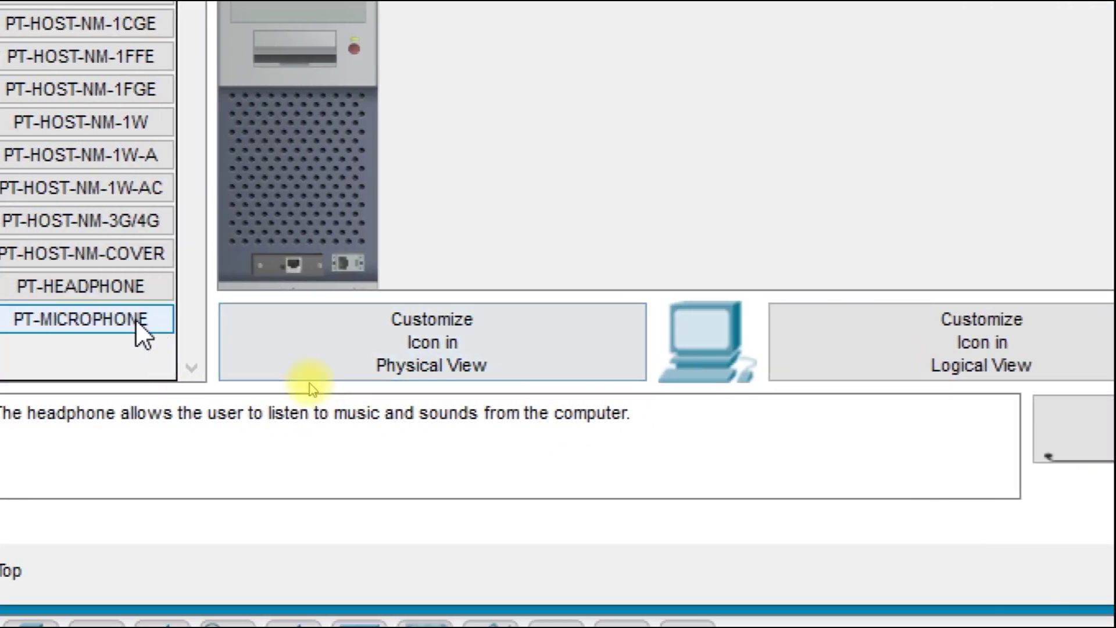
click(142, 334)
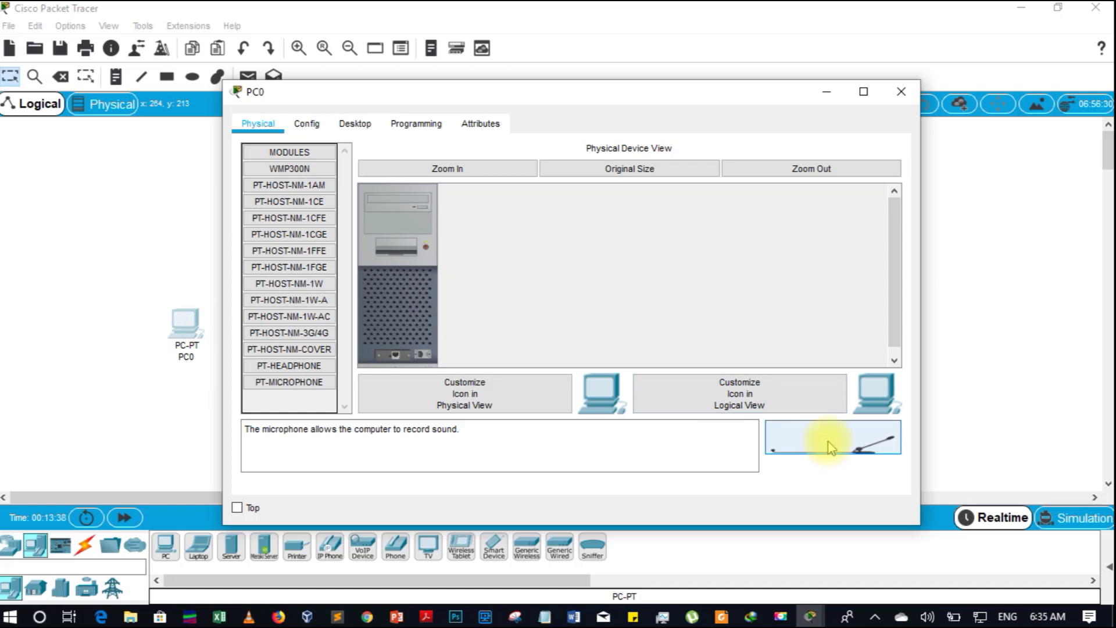
click(898, 94)
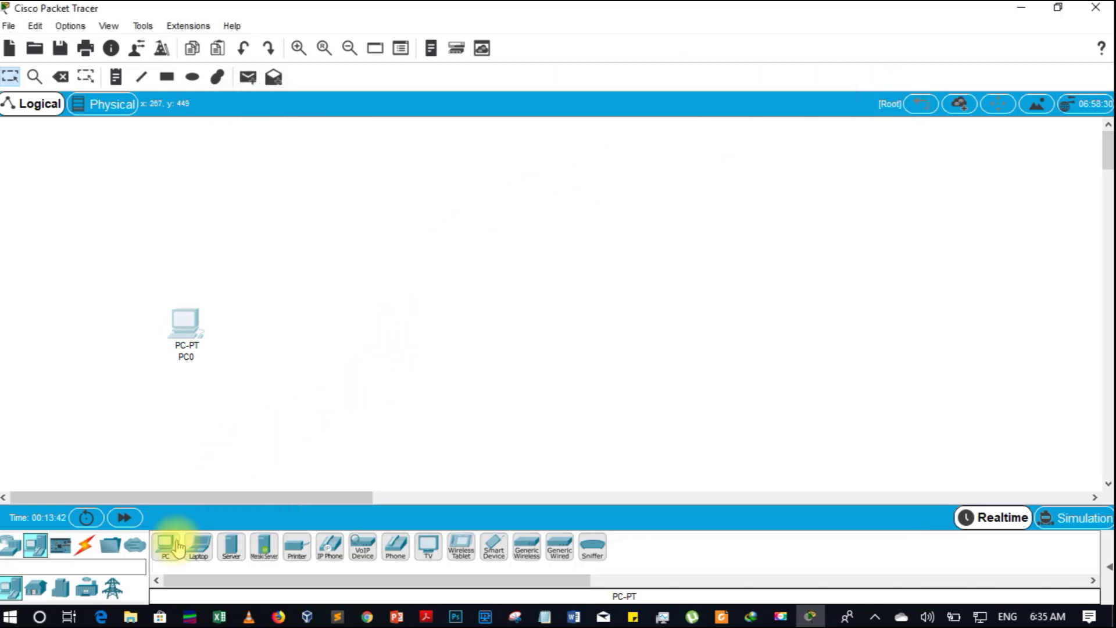
Place a second PC in the workspace to the right of PC0 and open its device window
click(174, 546)
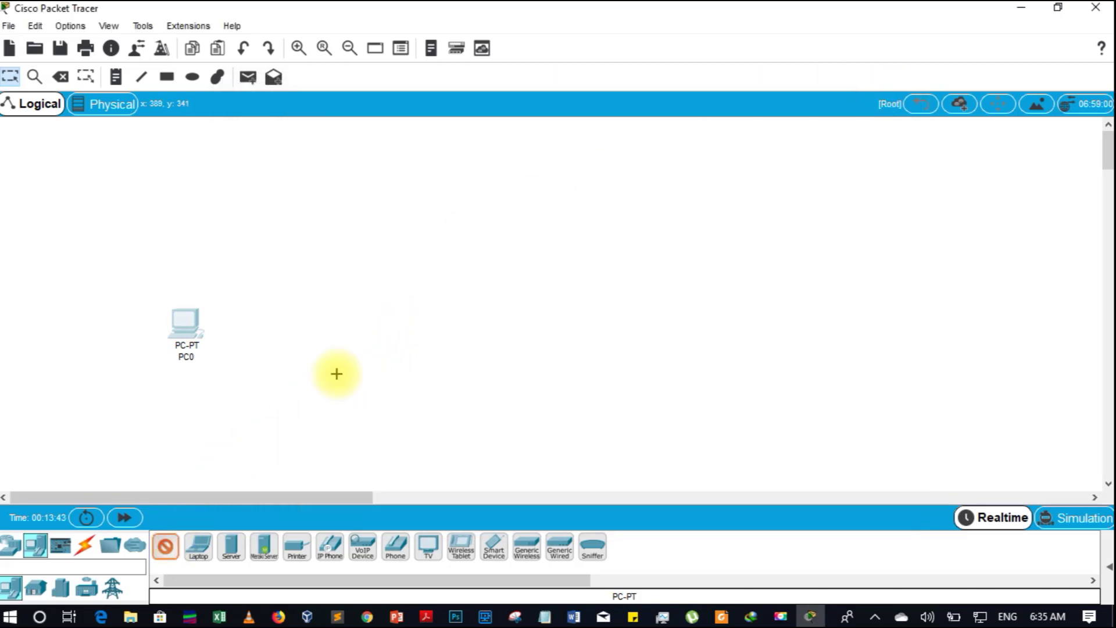
click(355, 325)
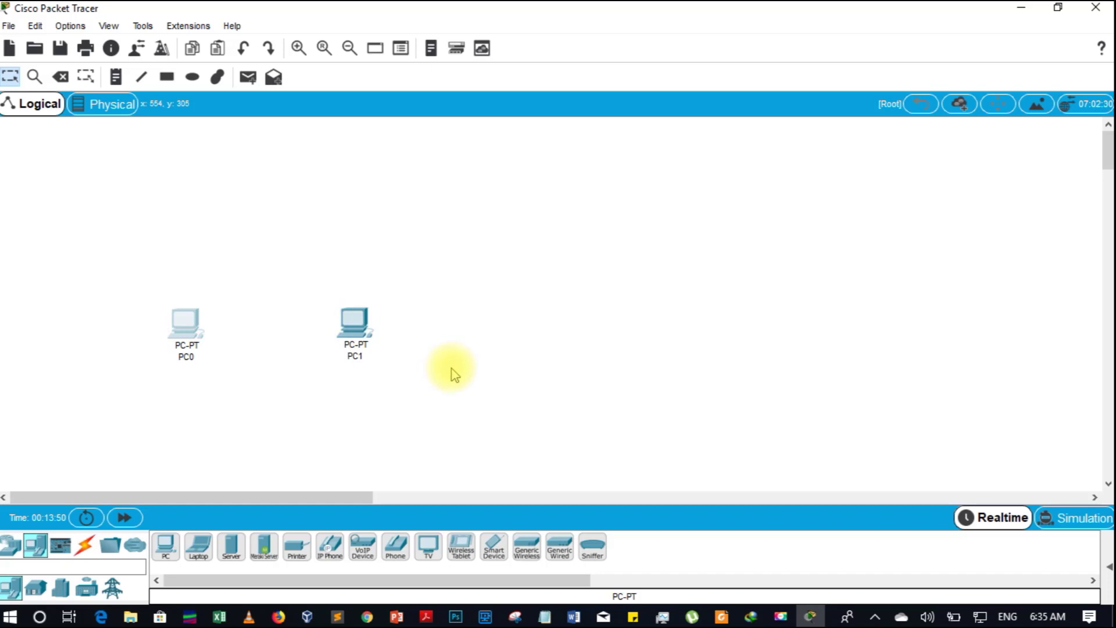
click(364, 336)
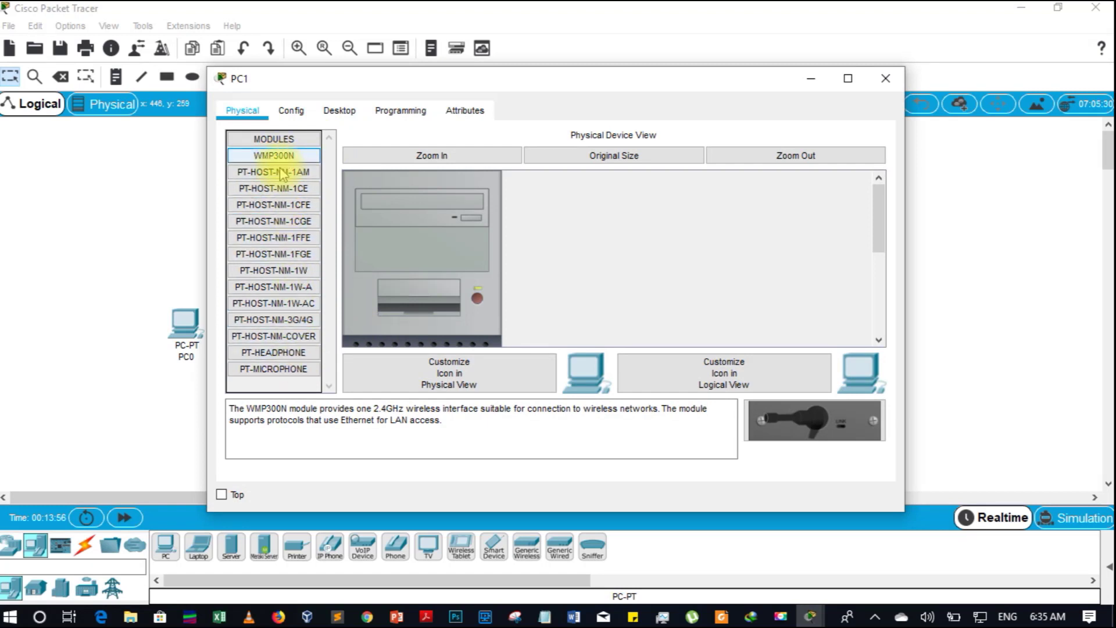
Review PC1's global settings, desktop applications, Command Prompt and physical view, and close its device window
click(290, 113)
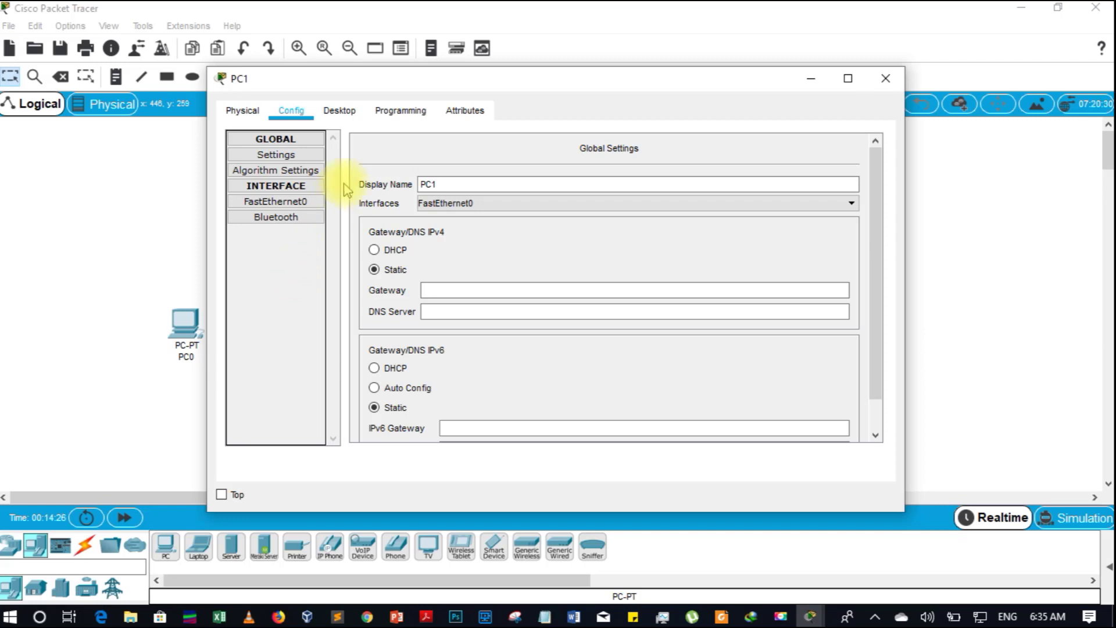
click(343, 113)
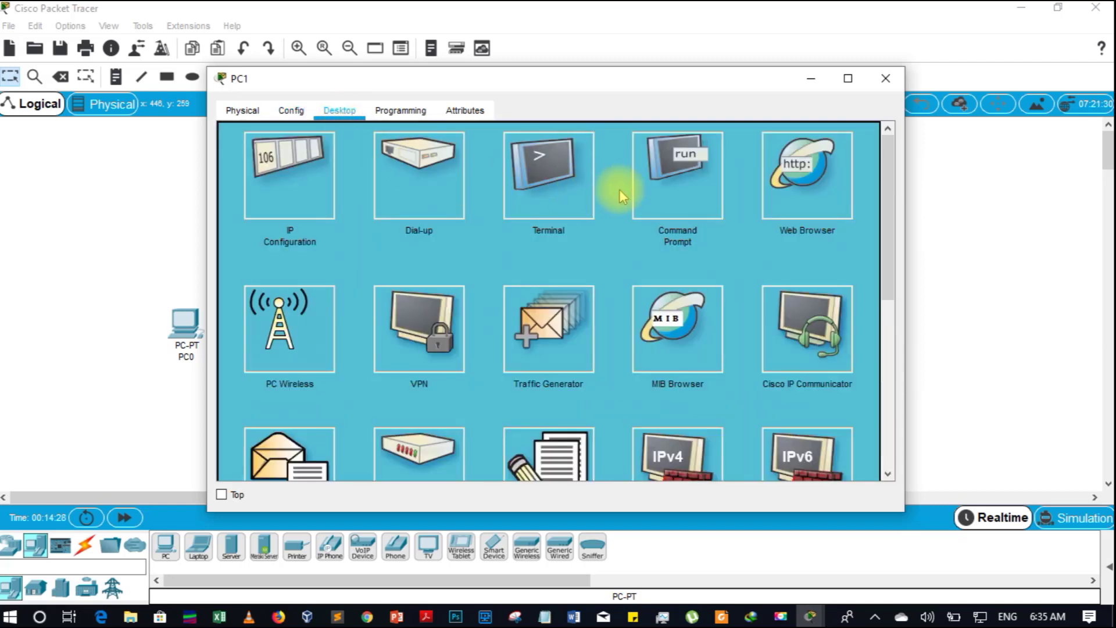
click(668, 170)
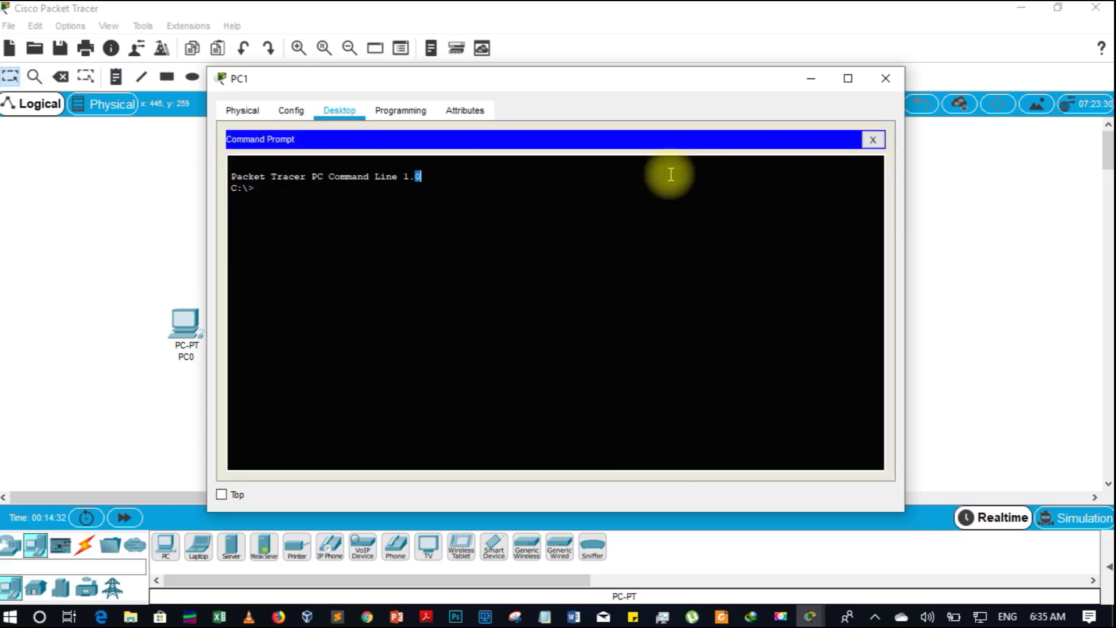
click(319, 193)
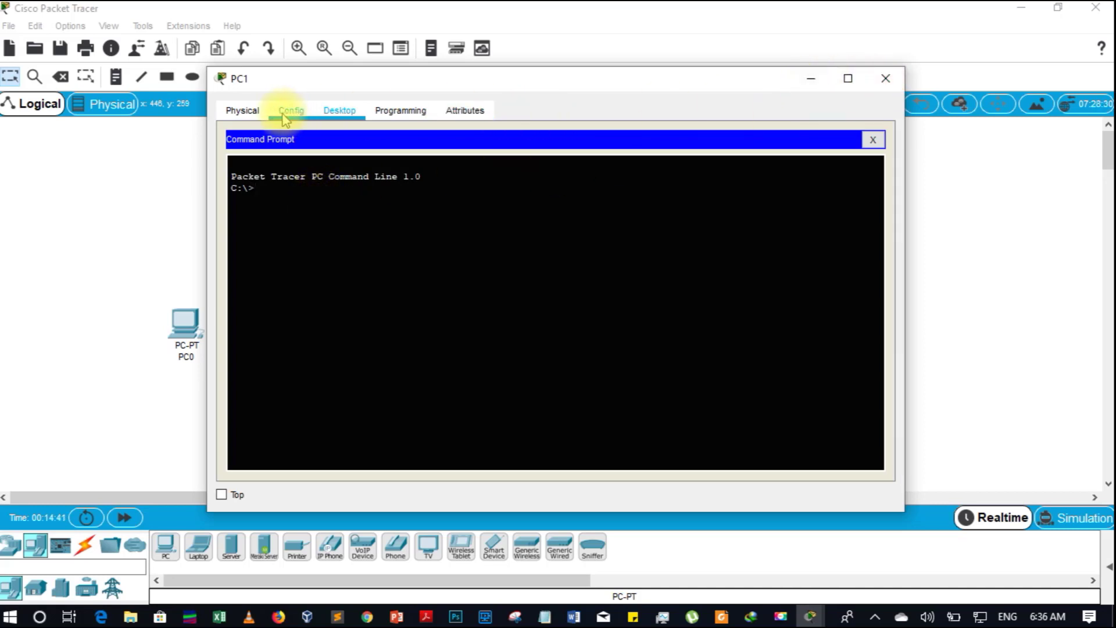
click(240, 110)
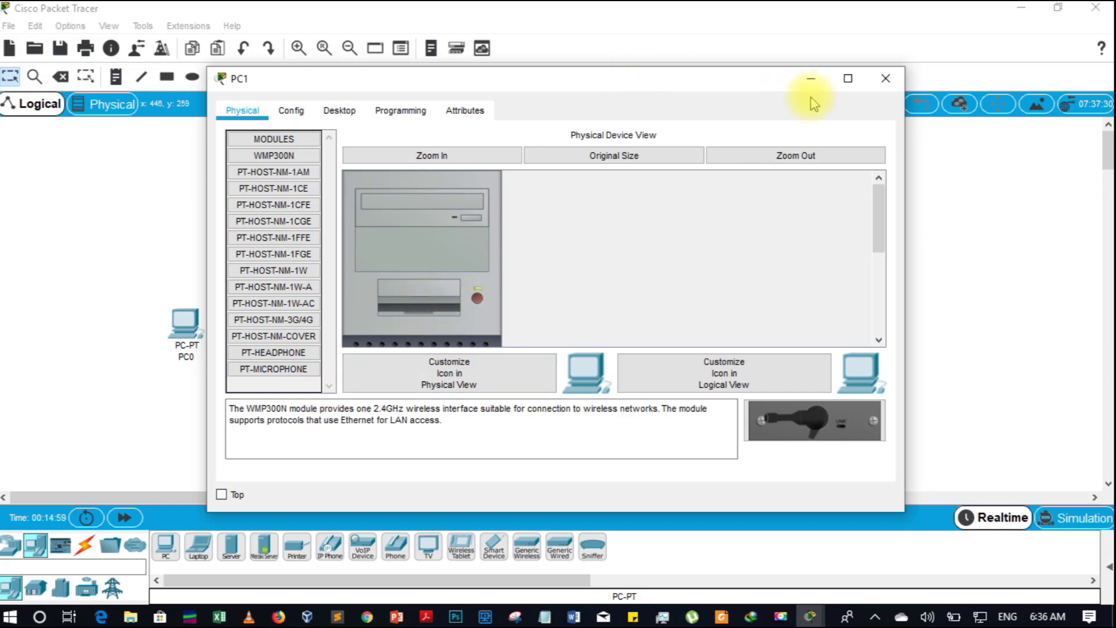
click(886, 77)
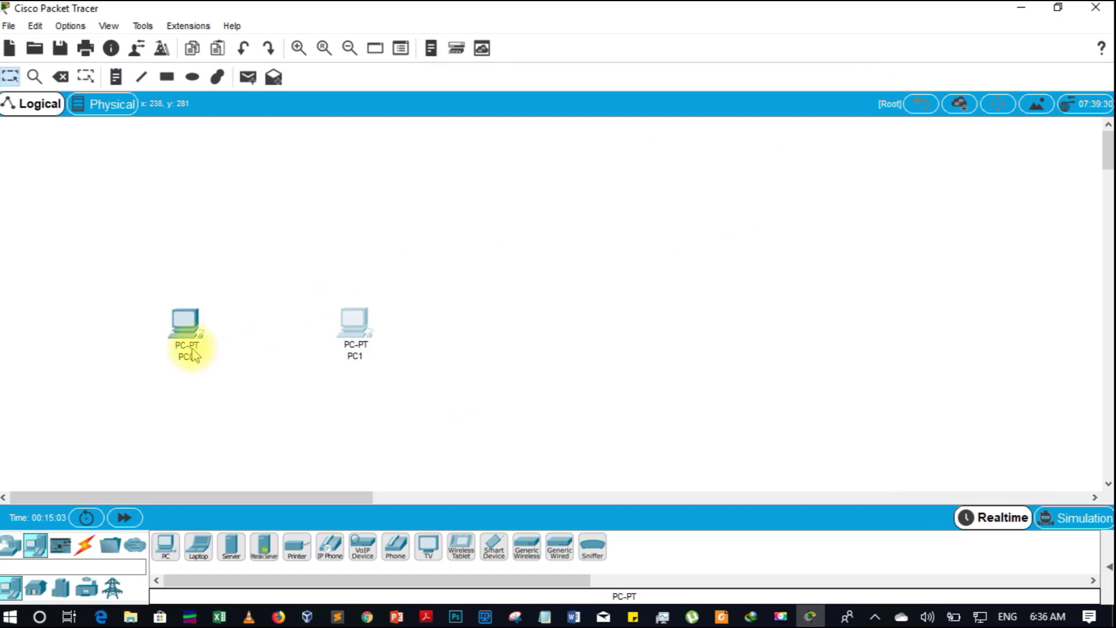
Display the available connection cable types and check PC1's physical device view, closing its window again
mouse_move(194, 354)
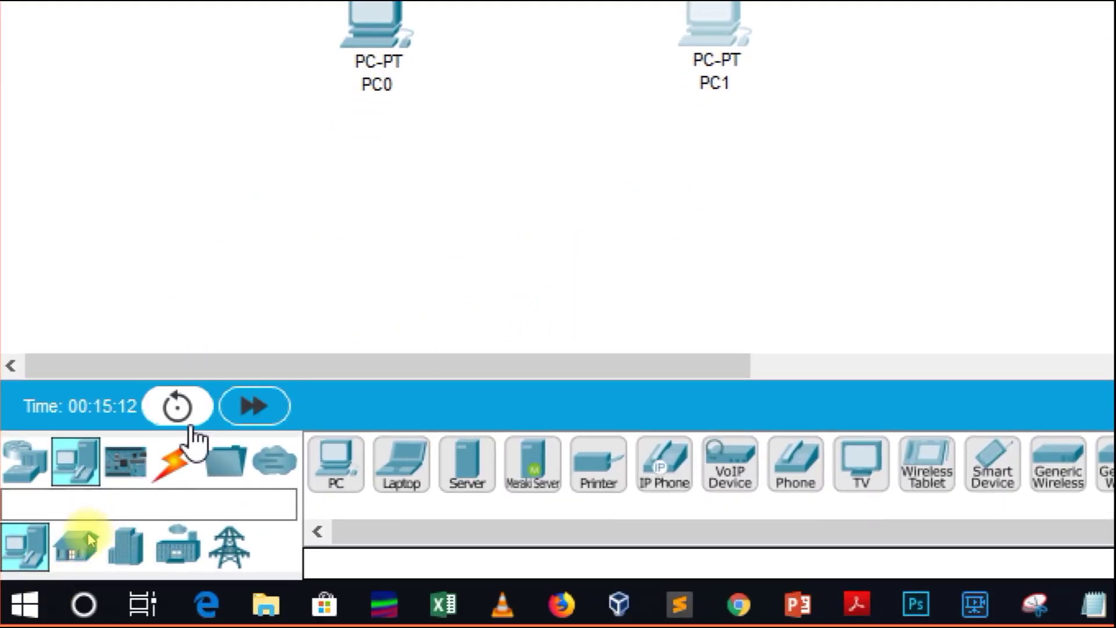
click(173, 459)
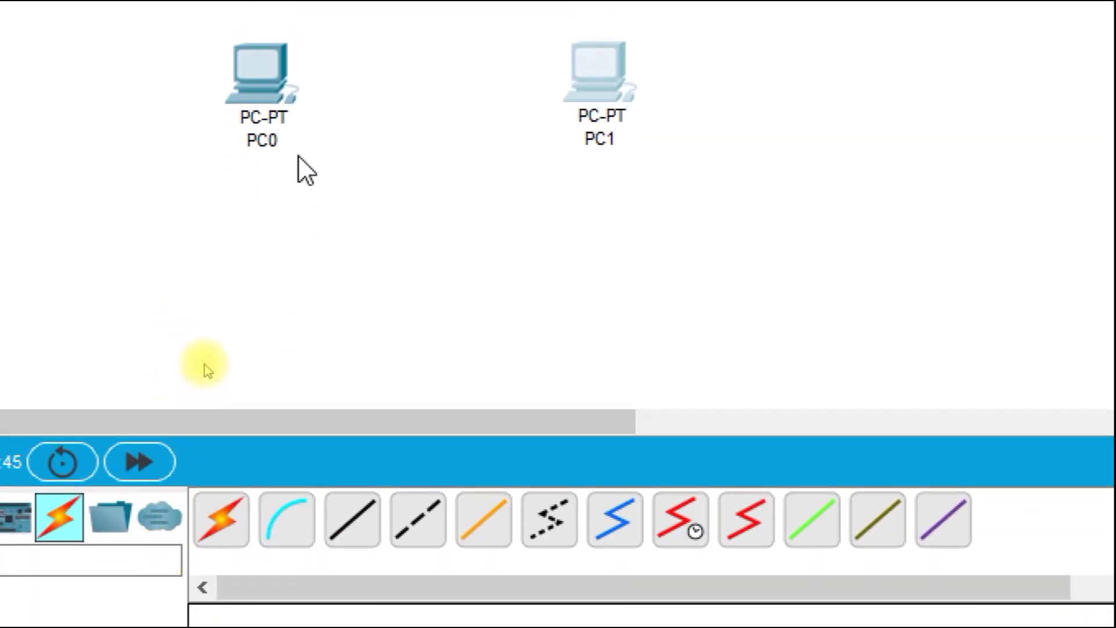
mouse_move(292, 125)
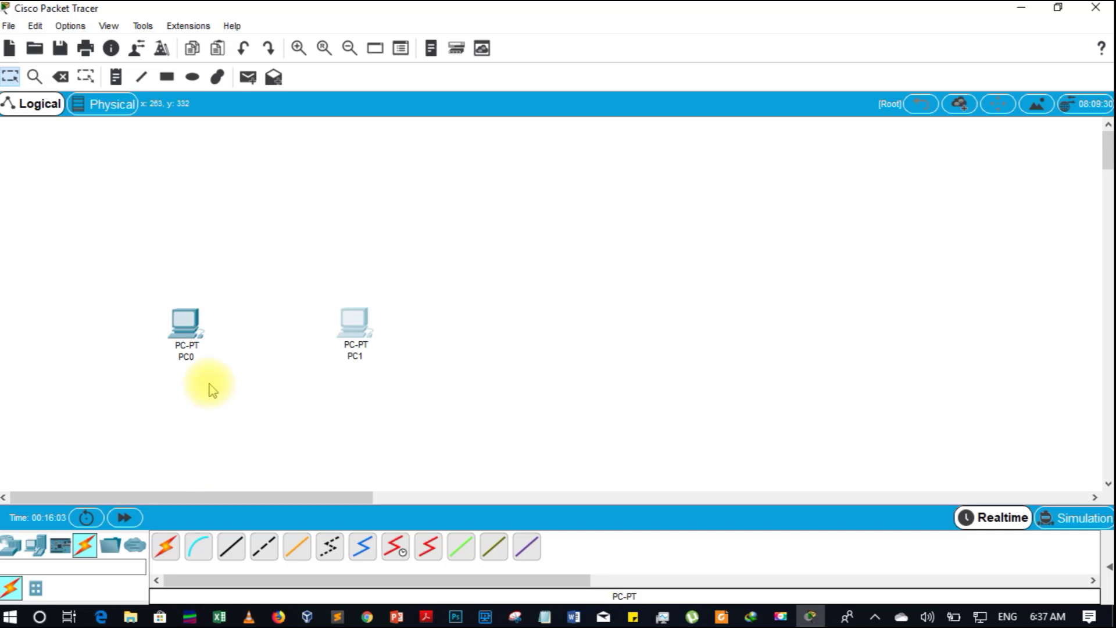
click(351, 328)
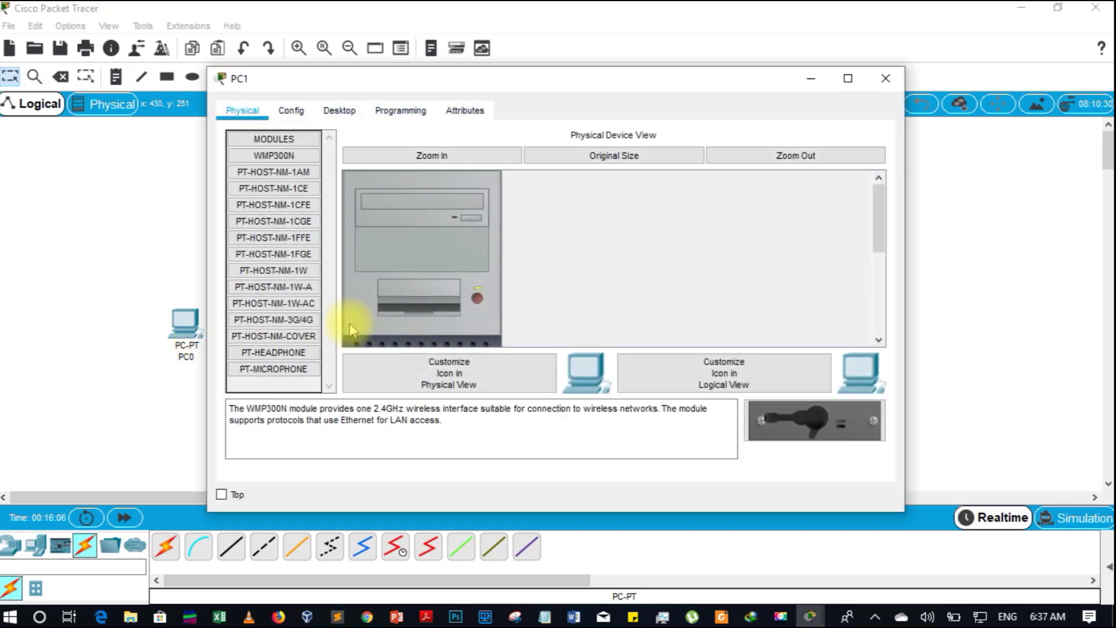
click(886, 79)
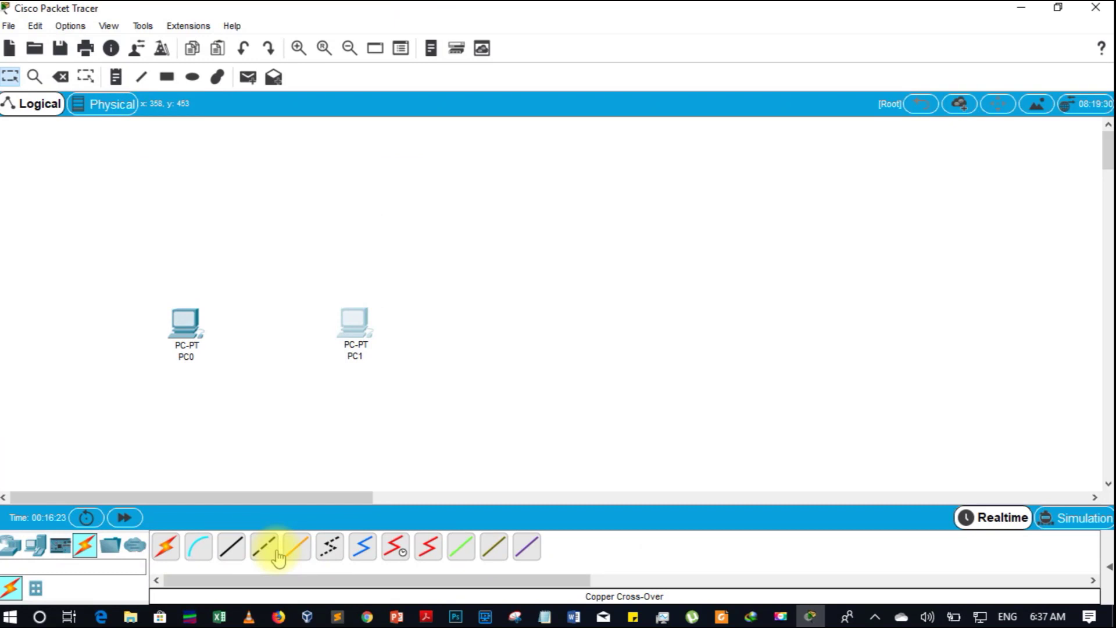
Place a 2960 switch from the network devices in the workspace above PC0
click(11, 547)
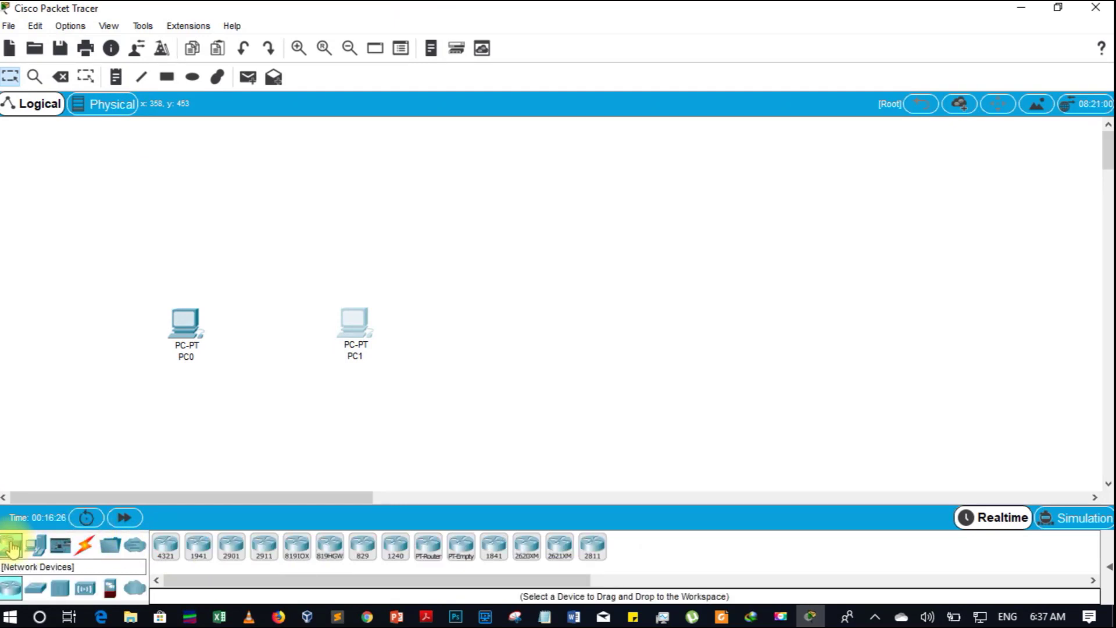
click(35, 588)
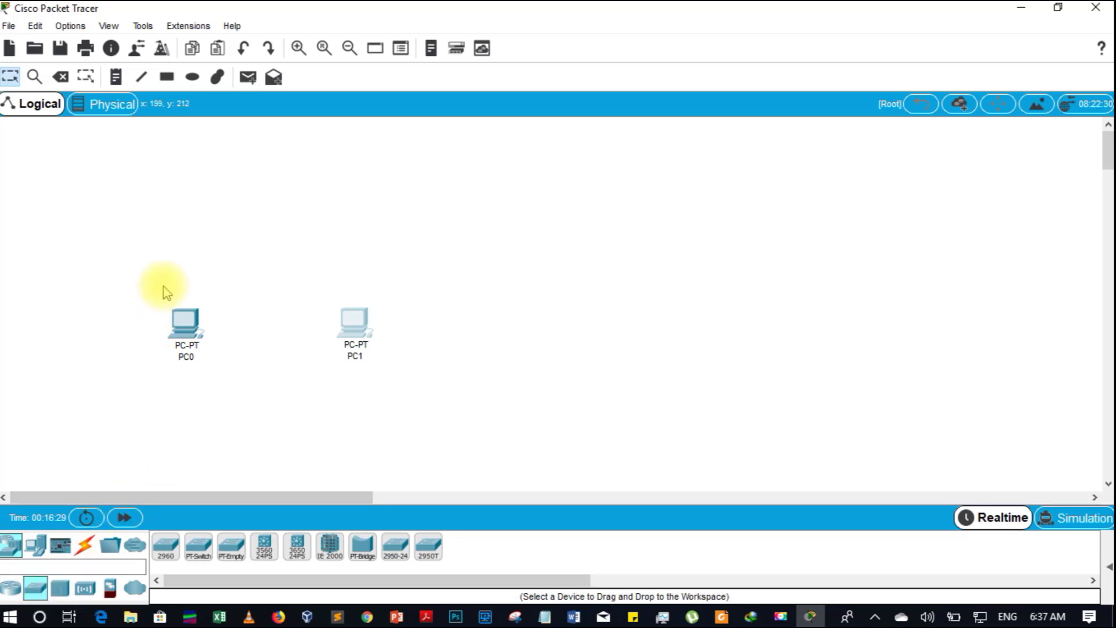
click(165, 551)
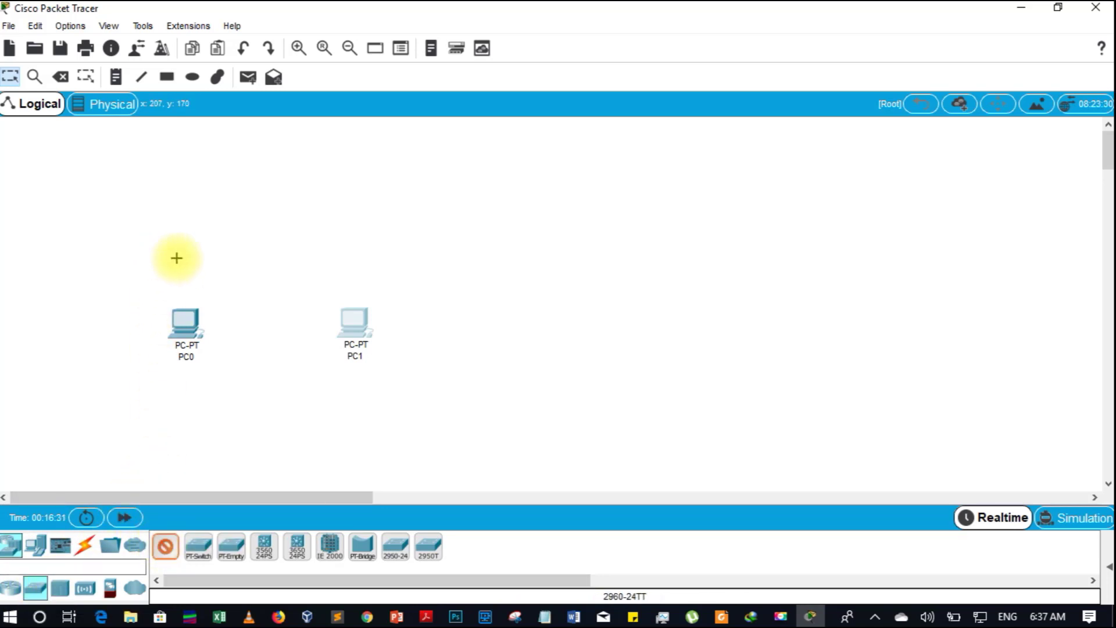
click(191, 209)
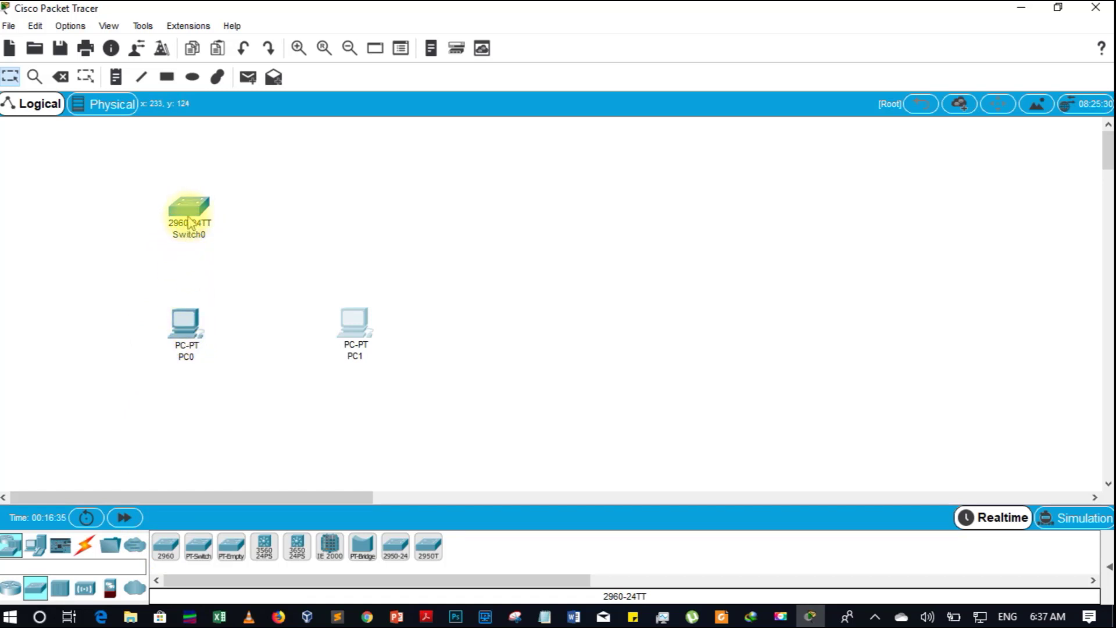
Try to connect a copper cross-over cable to PC0's USB1 port
click(85, 544)
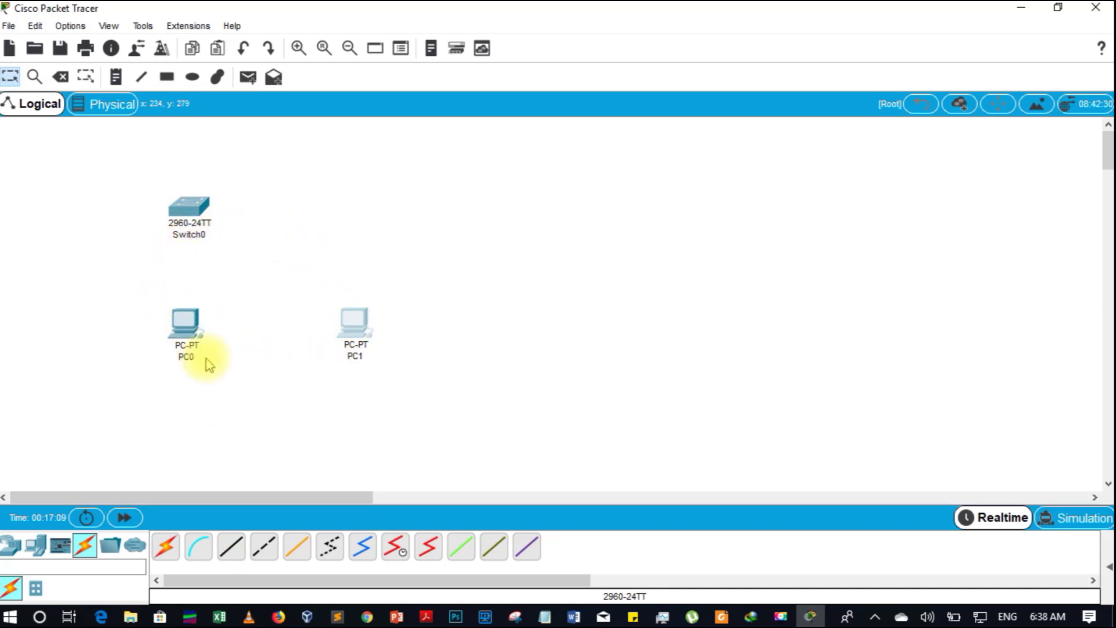
mouse_move(352, 335)
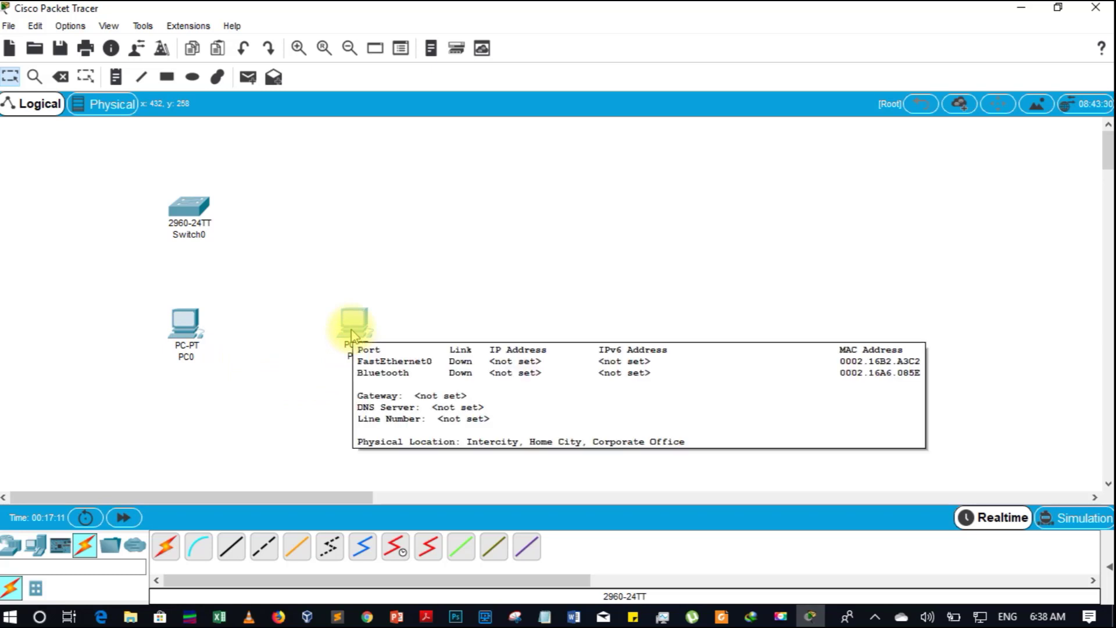
click(264, 548)
click(193, 329)
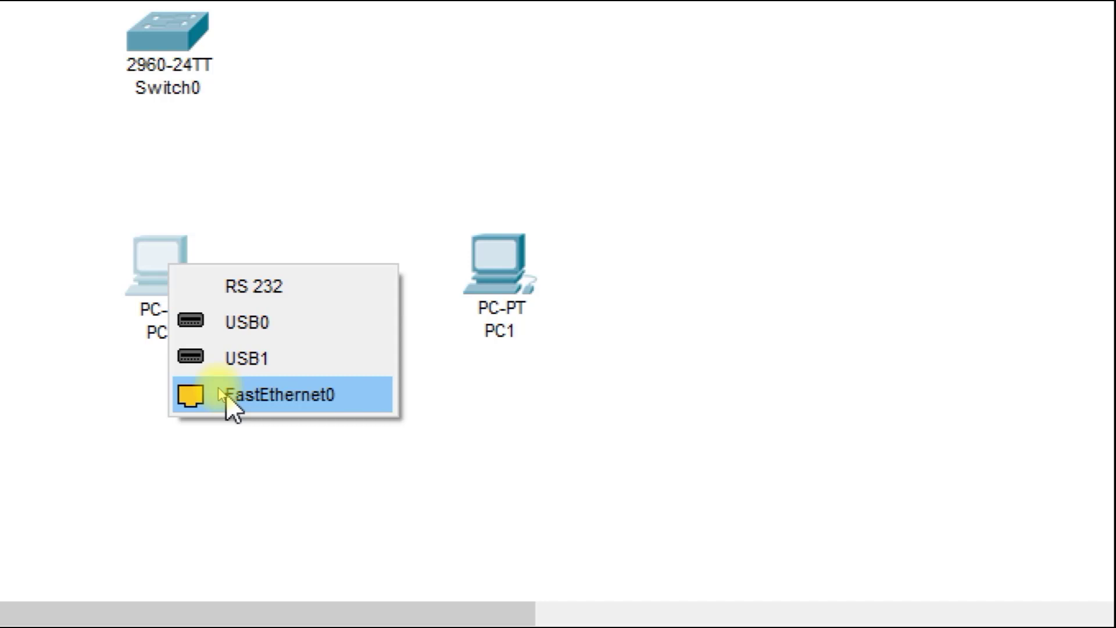
click(245, 361)
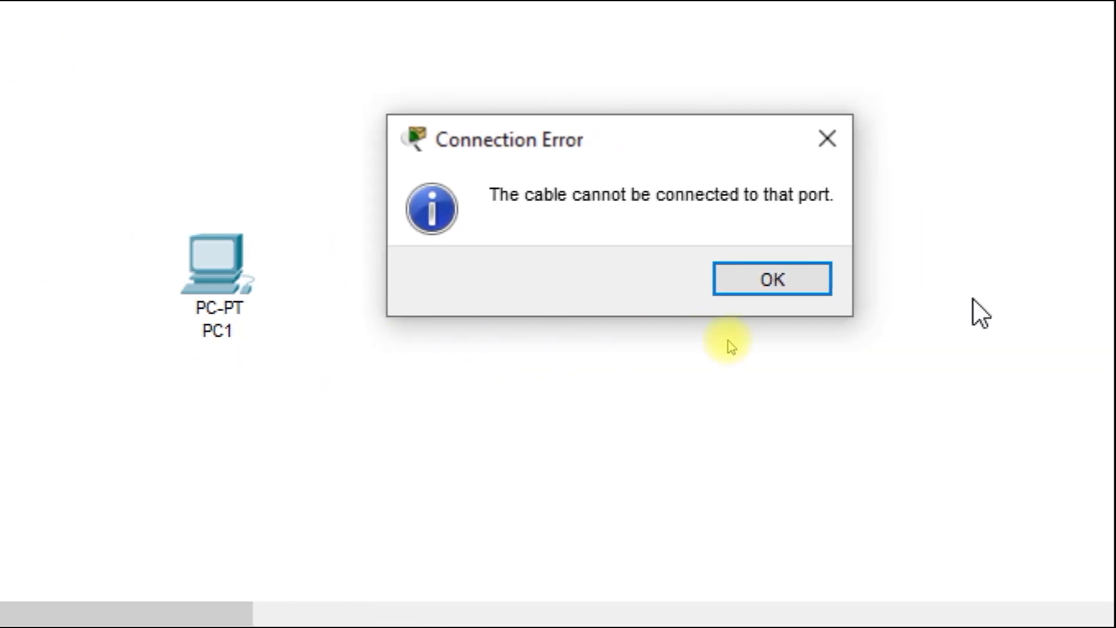
click(744, 283)
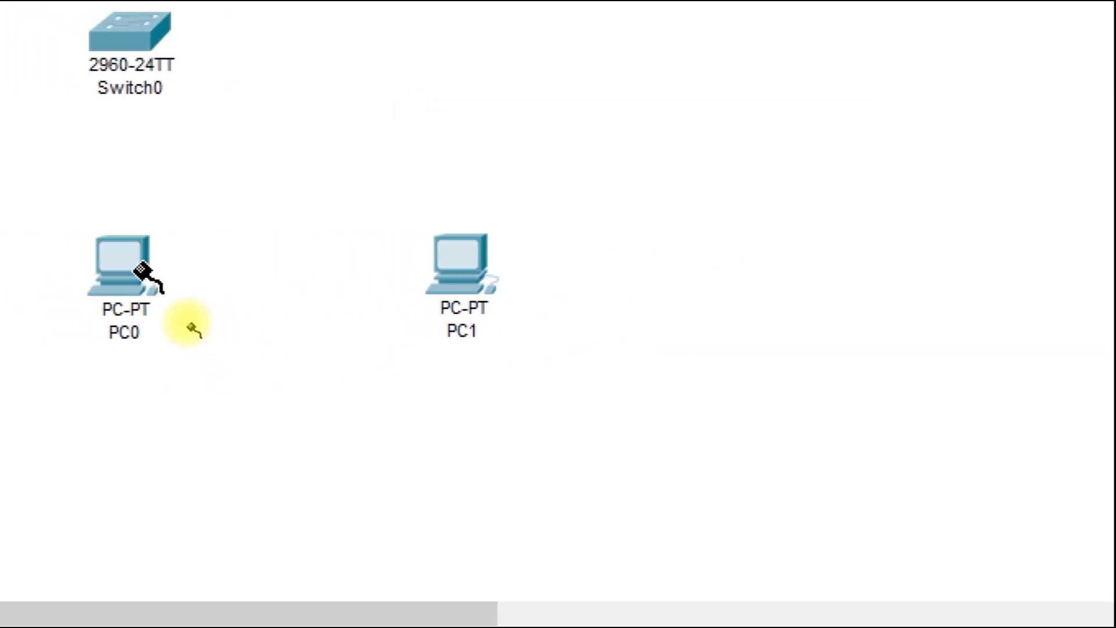
Connect PC0's FastEthernet0 port to PC1's FastEthernet0 port with the copper cross-over cable
mouse_move(79, 270)
click(137, 267)
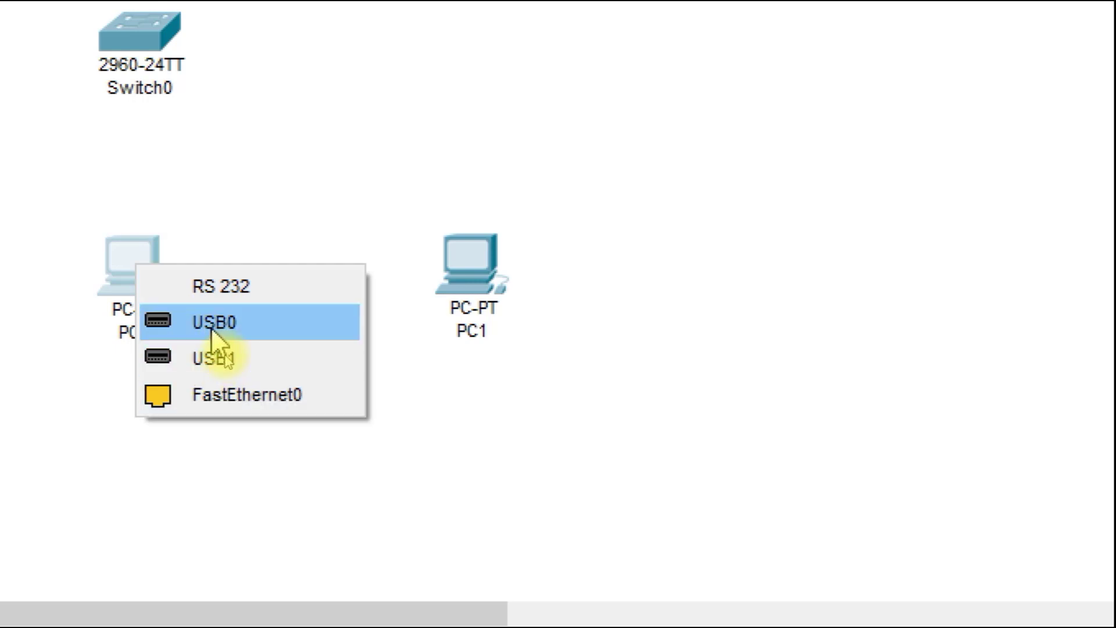
click(231, 399)
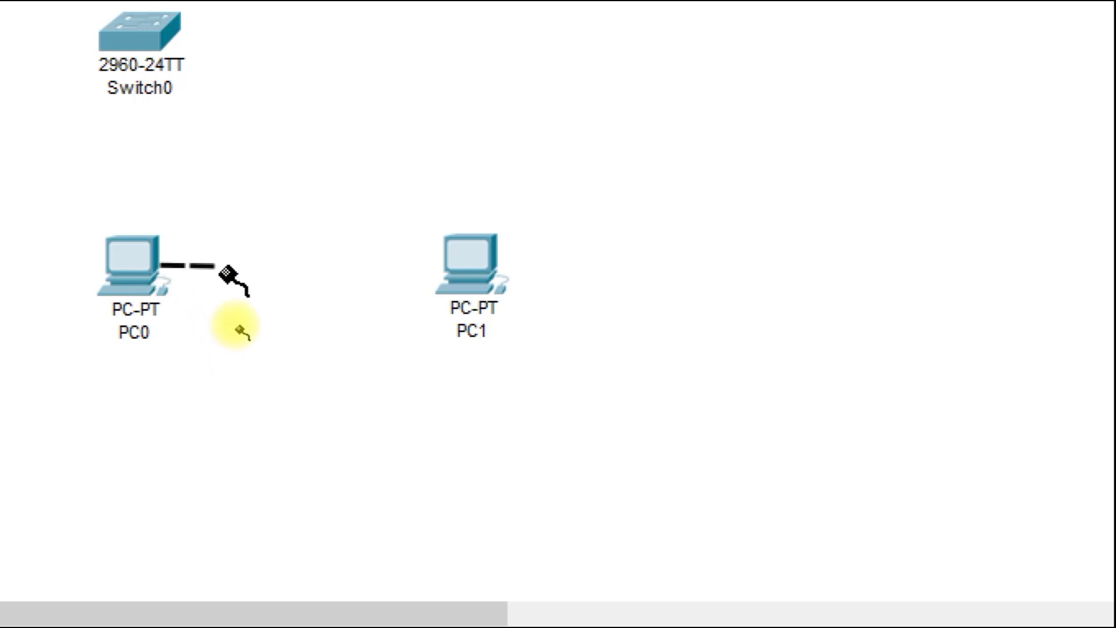
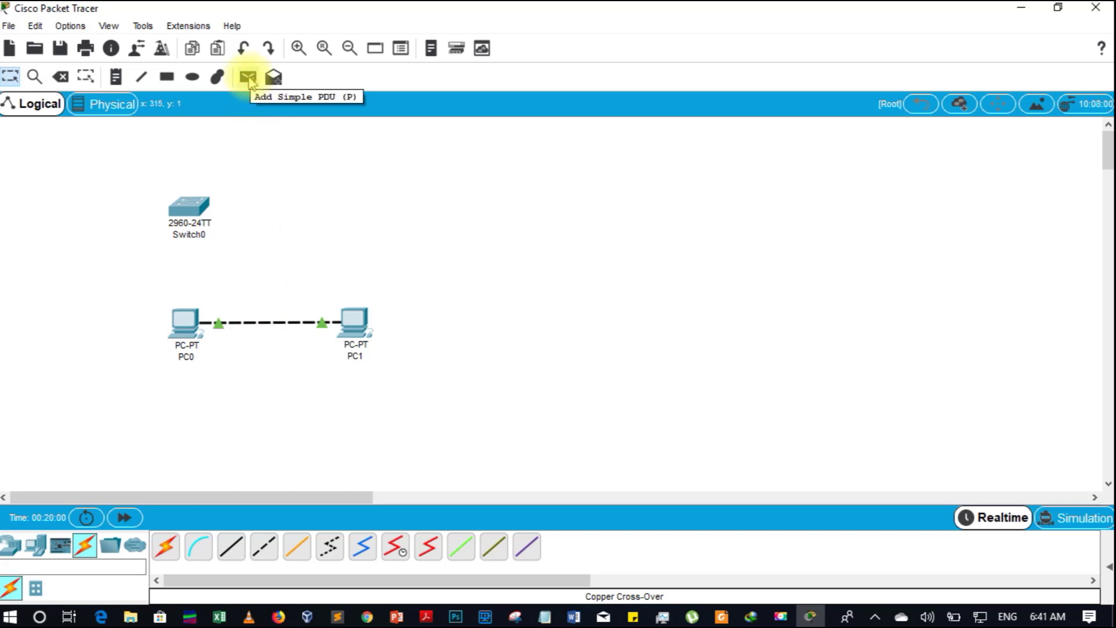
Try to send a simple PDU from PC0 to PC1, dismissing the message and leaving the PDU tool
click(249, 81)
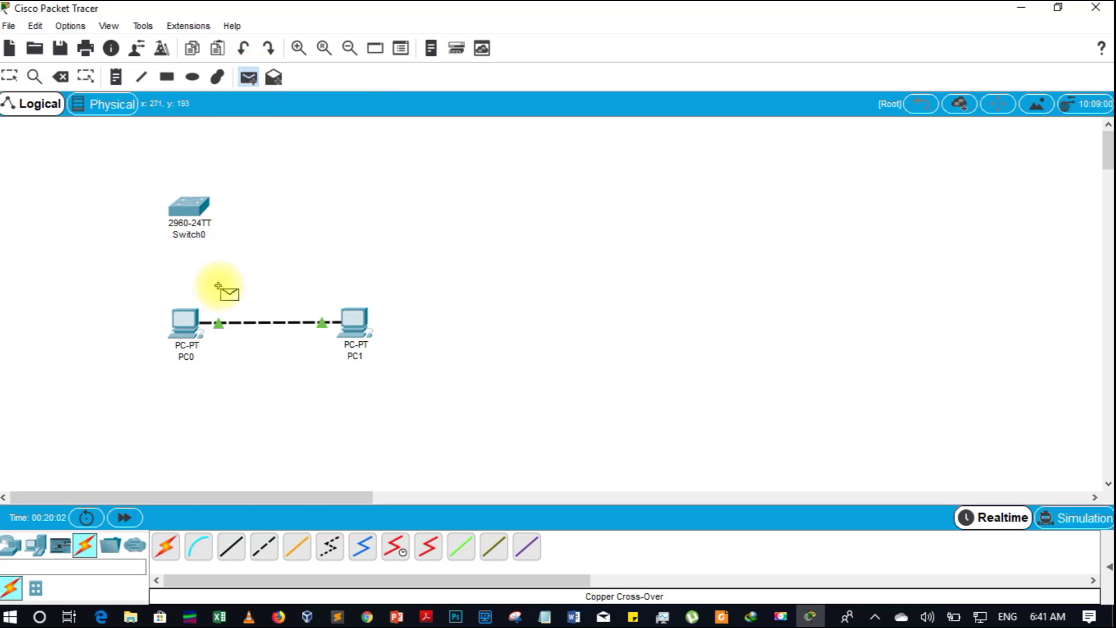
click(185, 321)
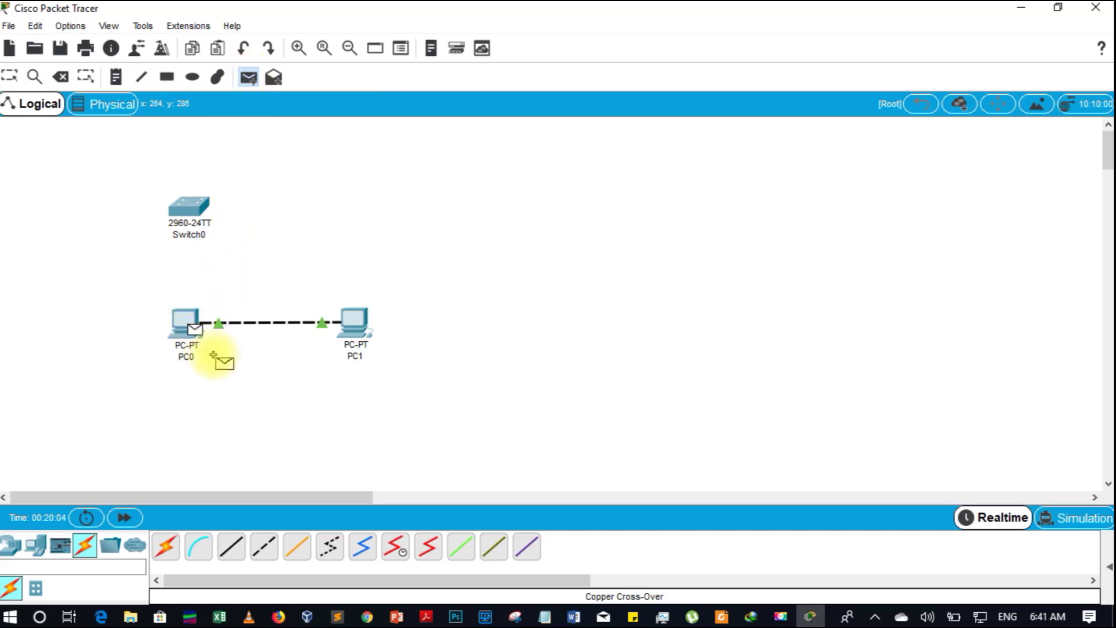
click(329, 329)
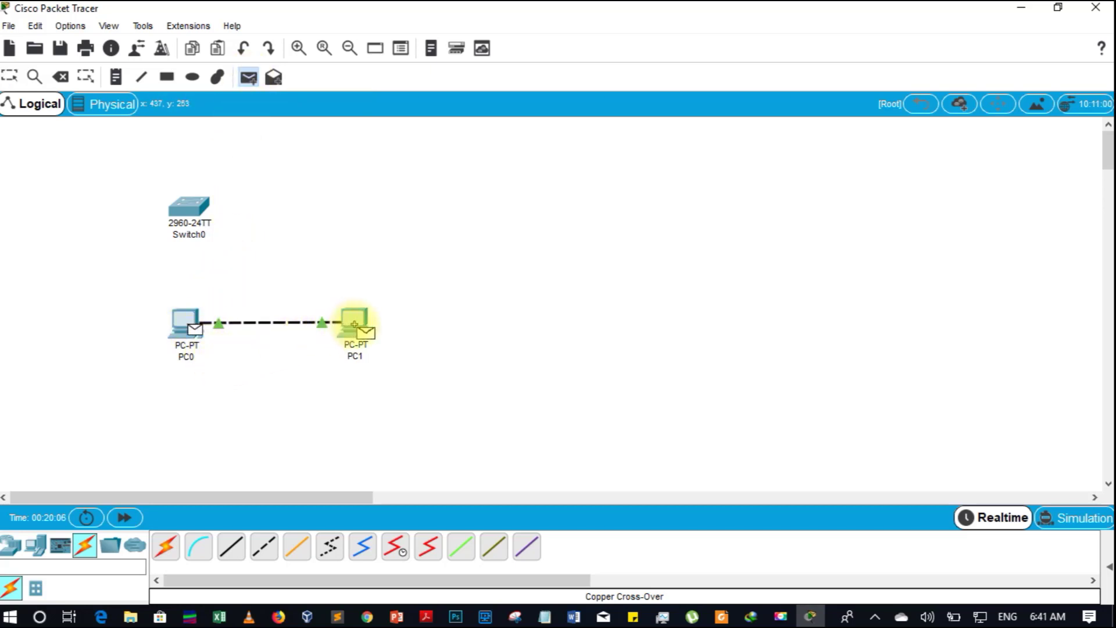
click(354, 324)
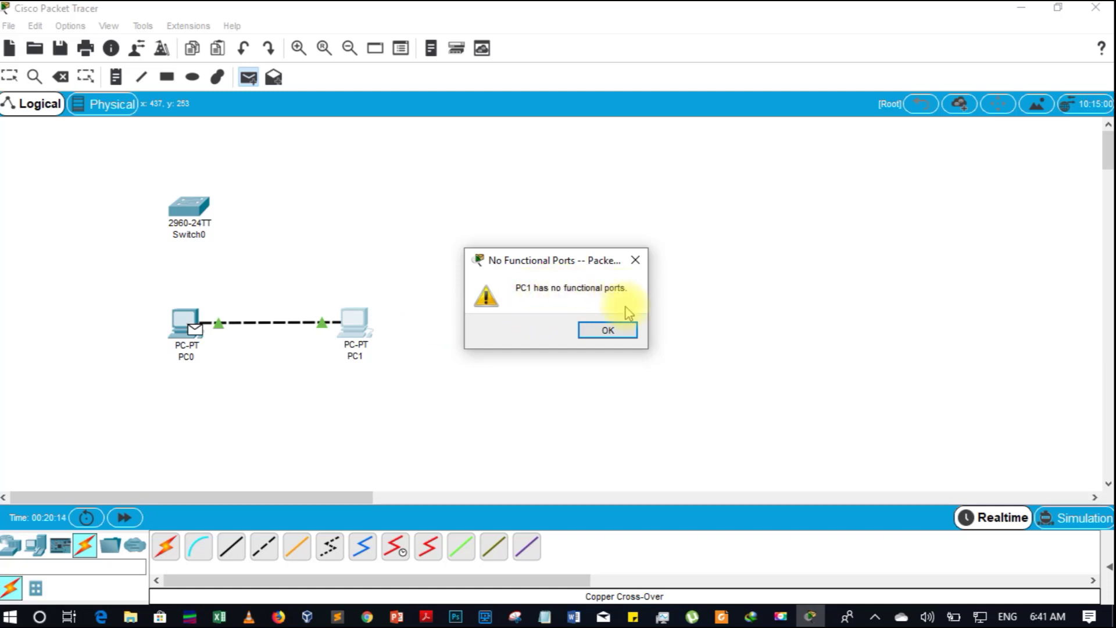
click(610, 331)
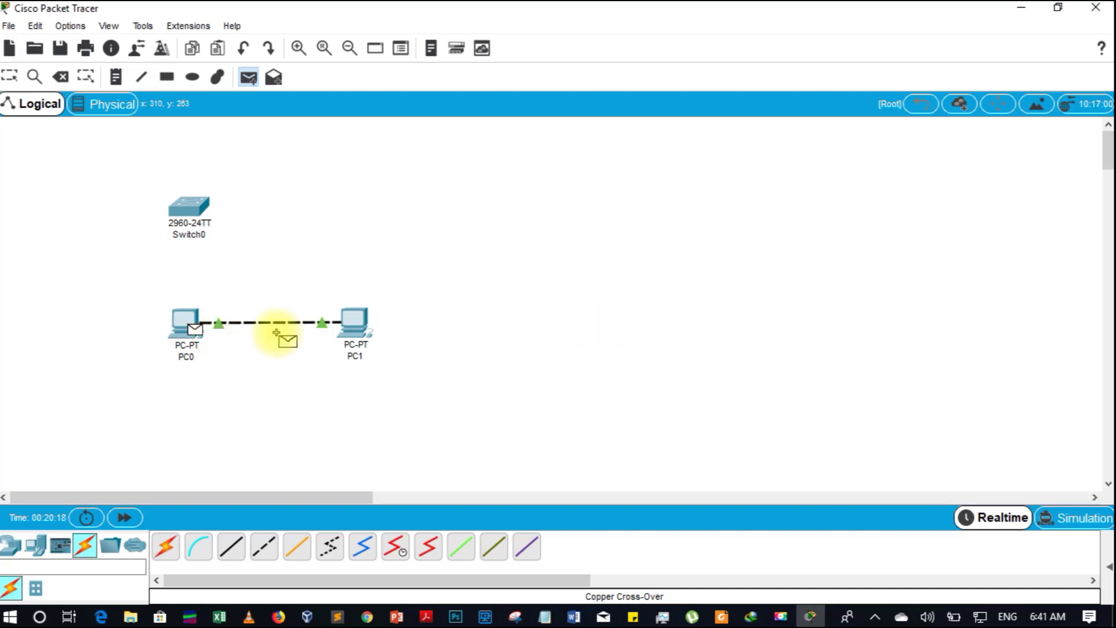
mouse_move(347, 332)
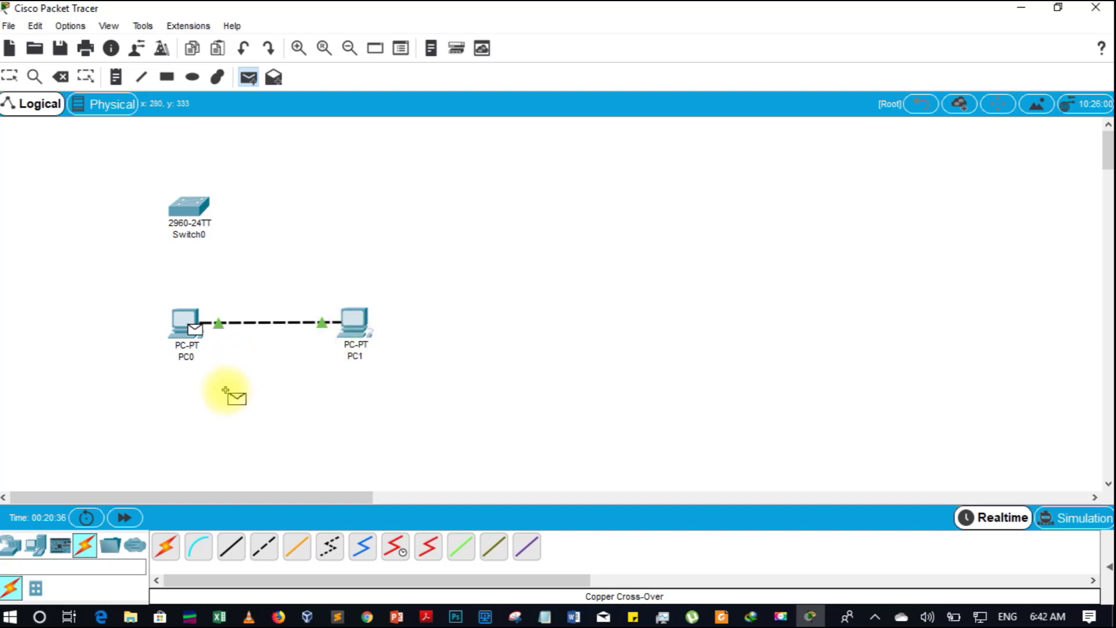
key(Escape)
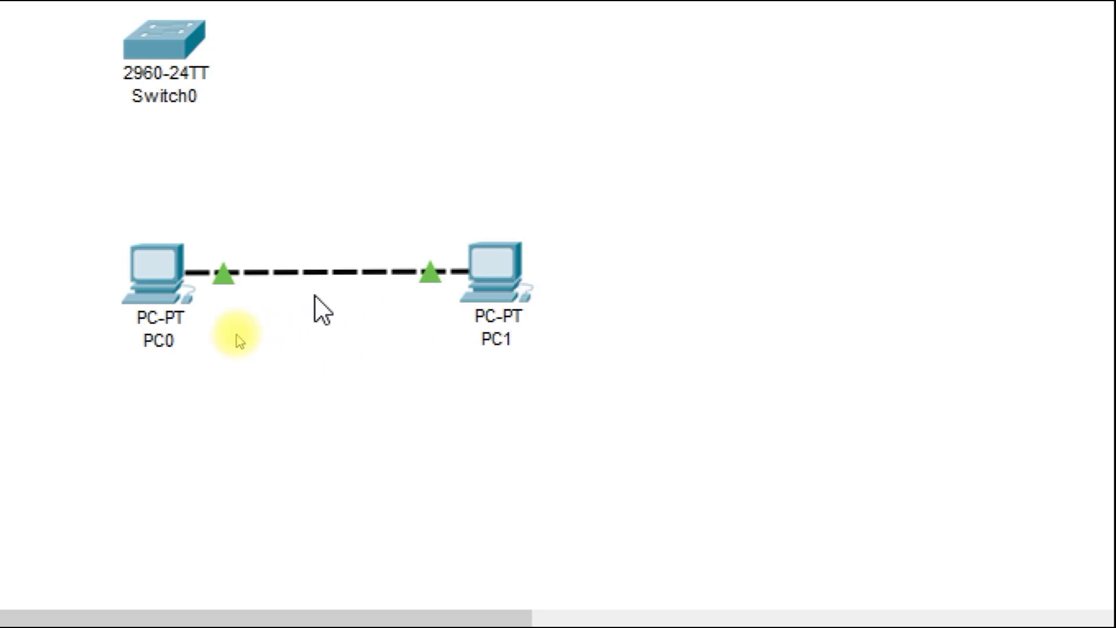
Inspect the link lights and port labels on the cable between PC0 and PC1
mouse_move(145, 277)
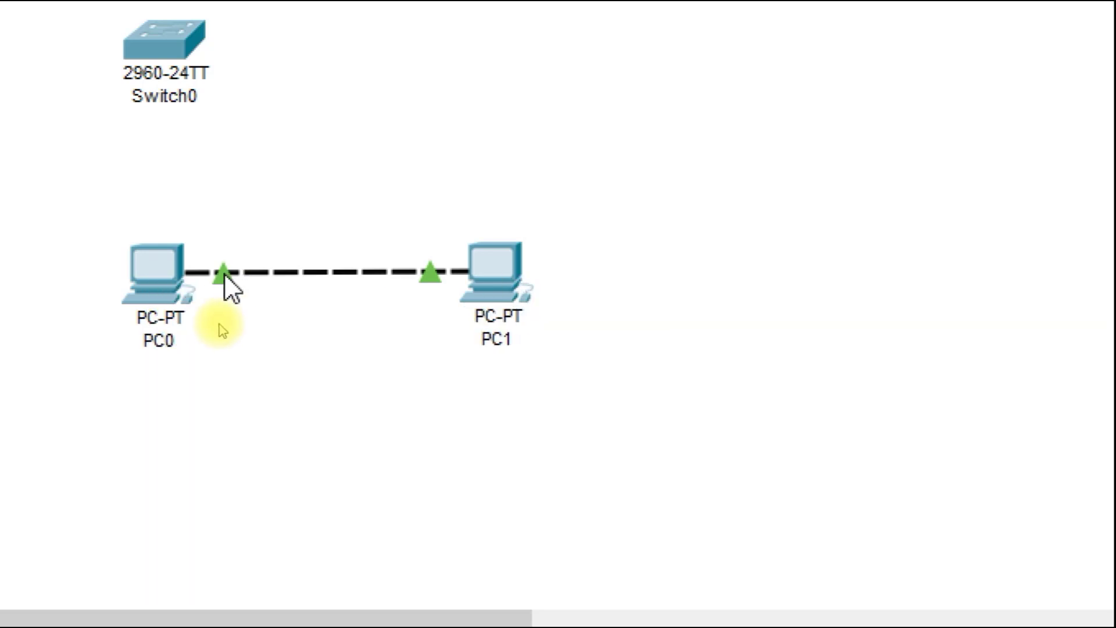
mouse_move(228, 277)
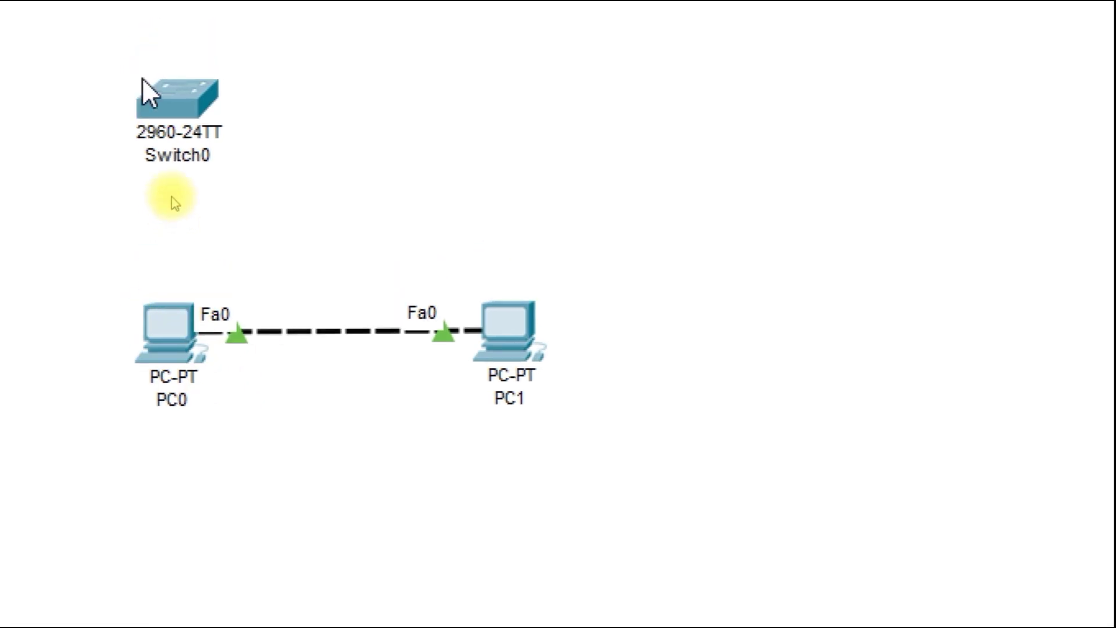
mouse_move(182, 111)
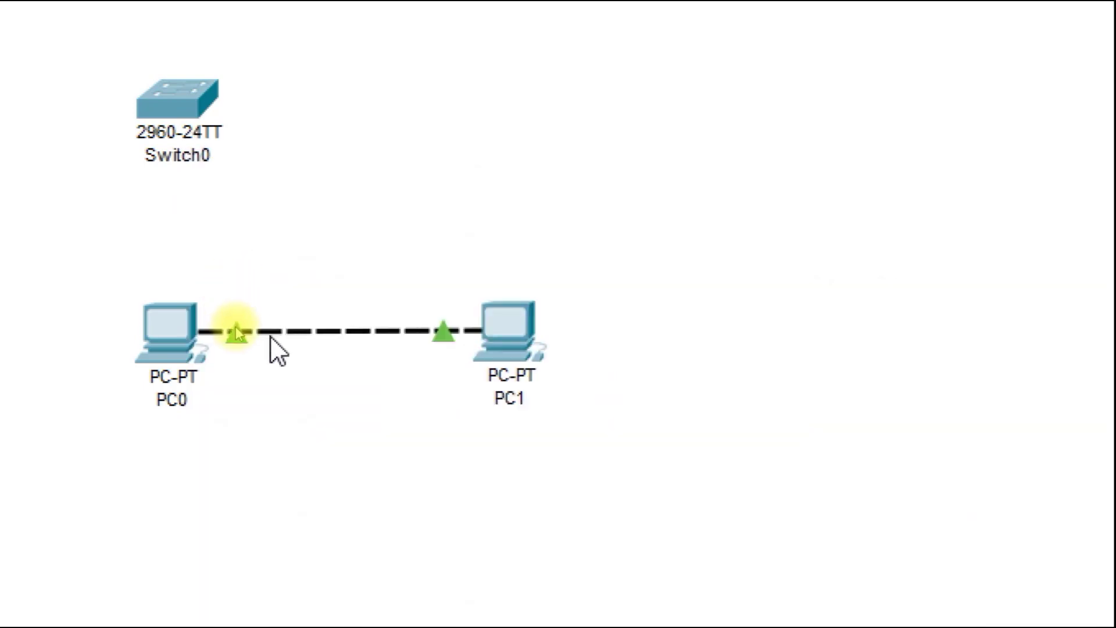
mouse_move(179, 88)
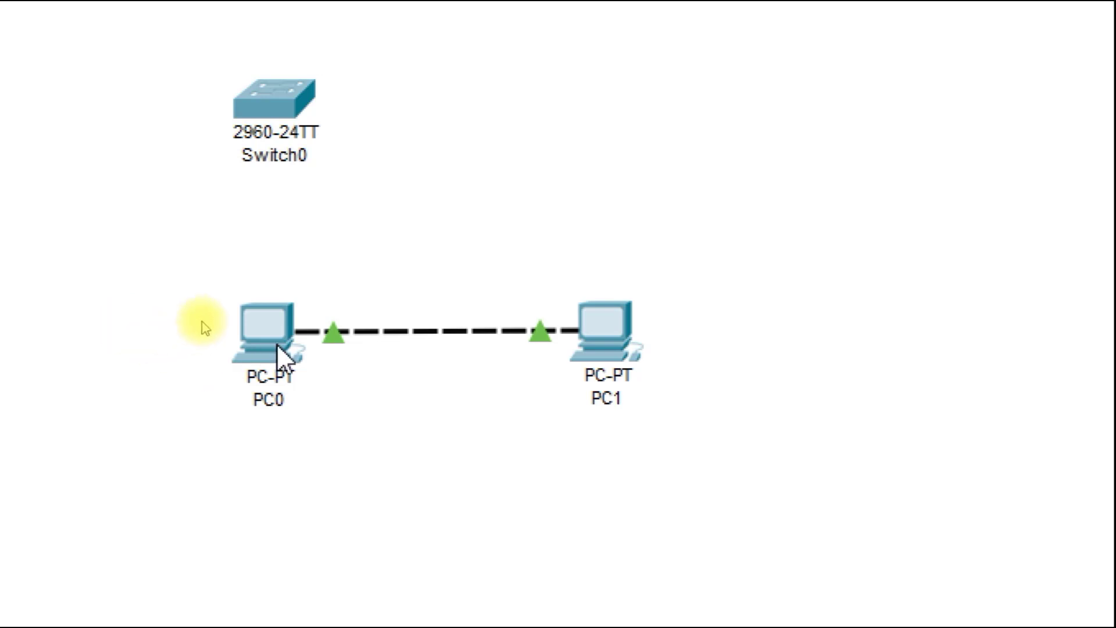
mouse_move(268, 328)
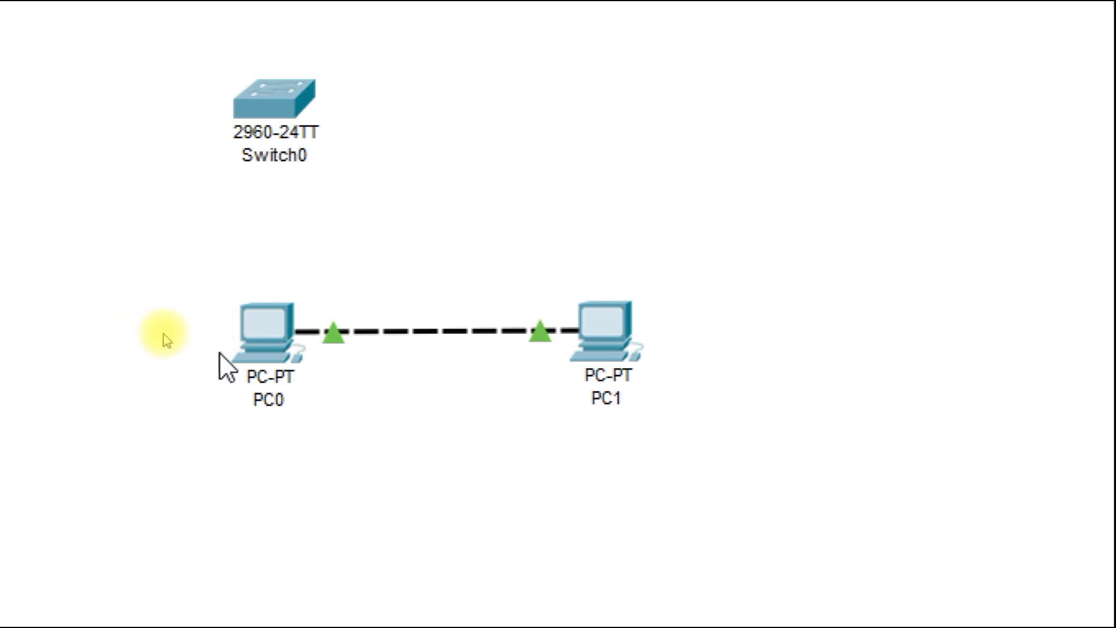
mouse_move(234, 353)
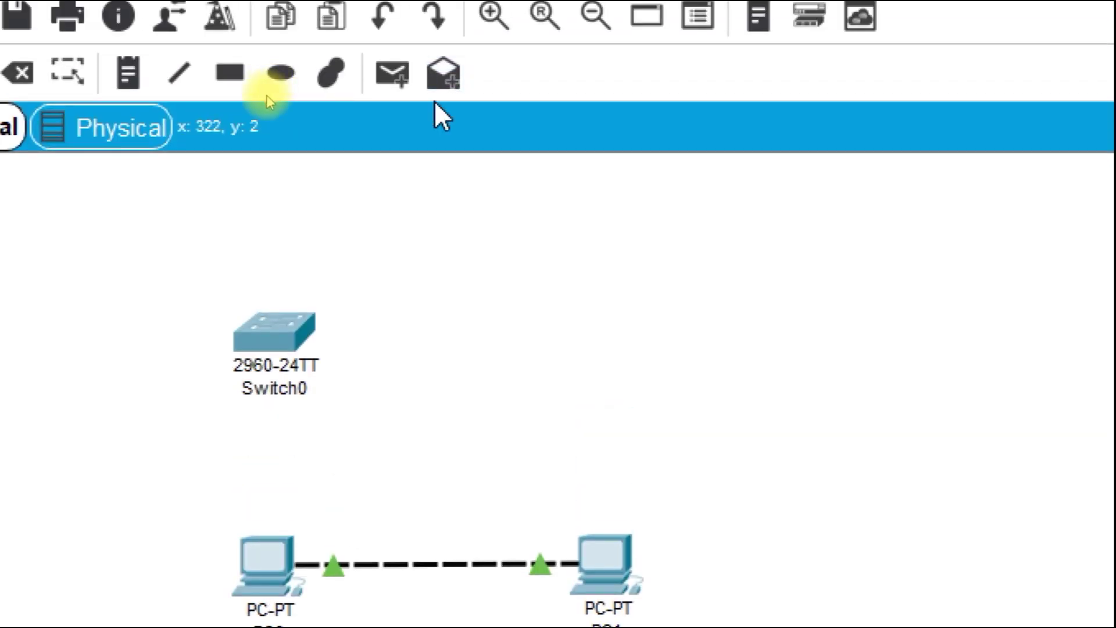
Retry the simple PDU test from PC0 to PC1 and exit the PDU tool
click(401, 81)
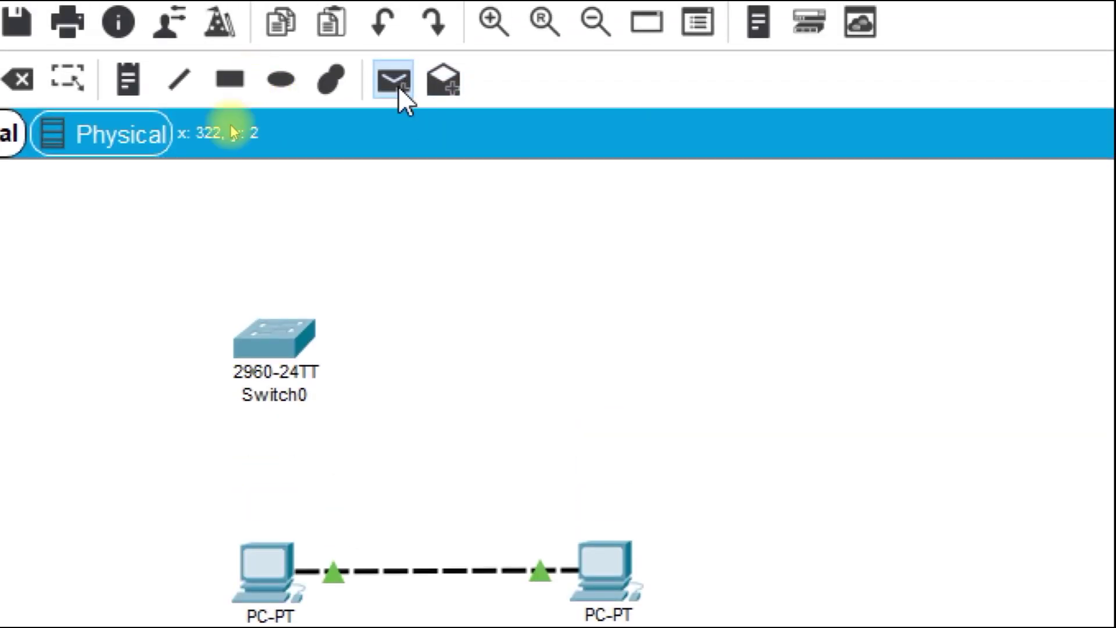
click(259, 413)
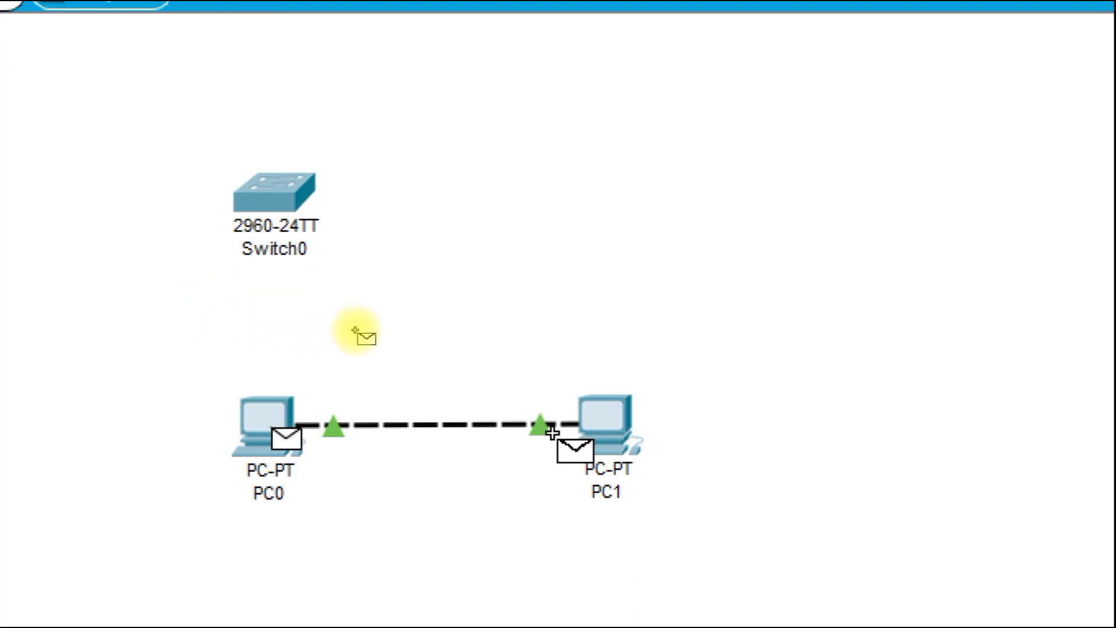
click(606, 408)
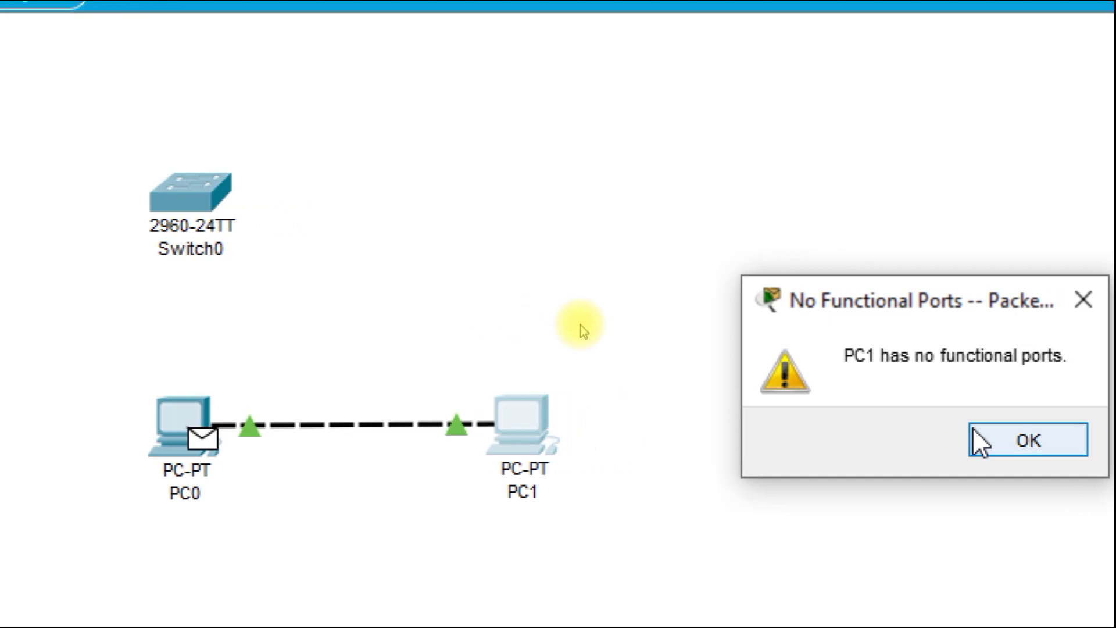
click(981, 440)
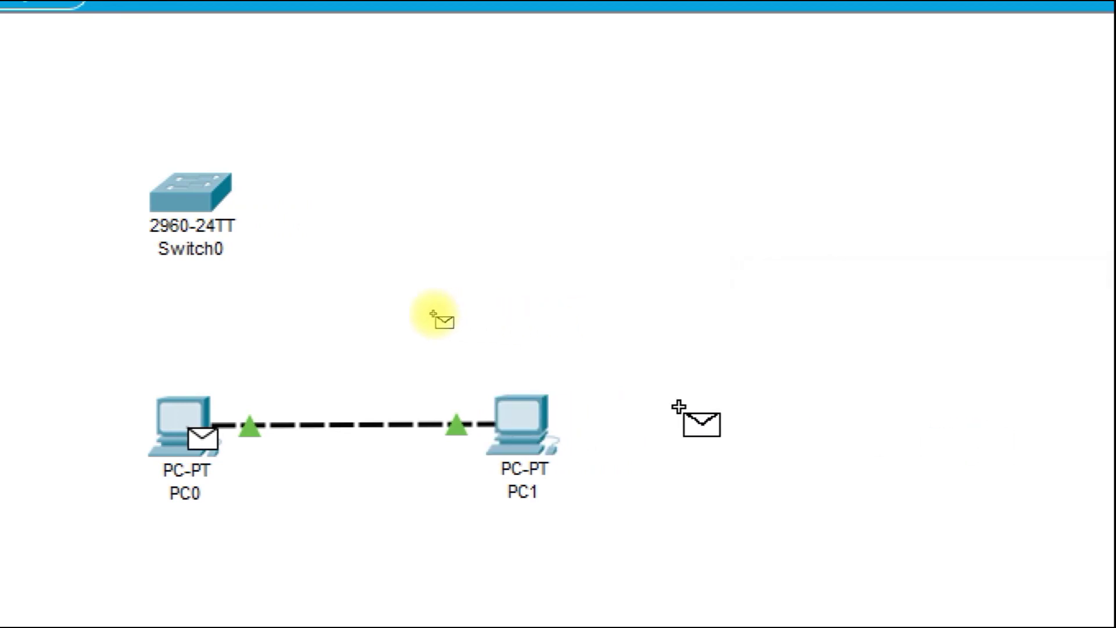
key(Escape)
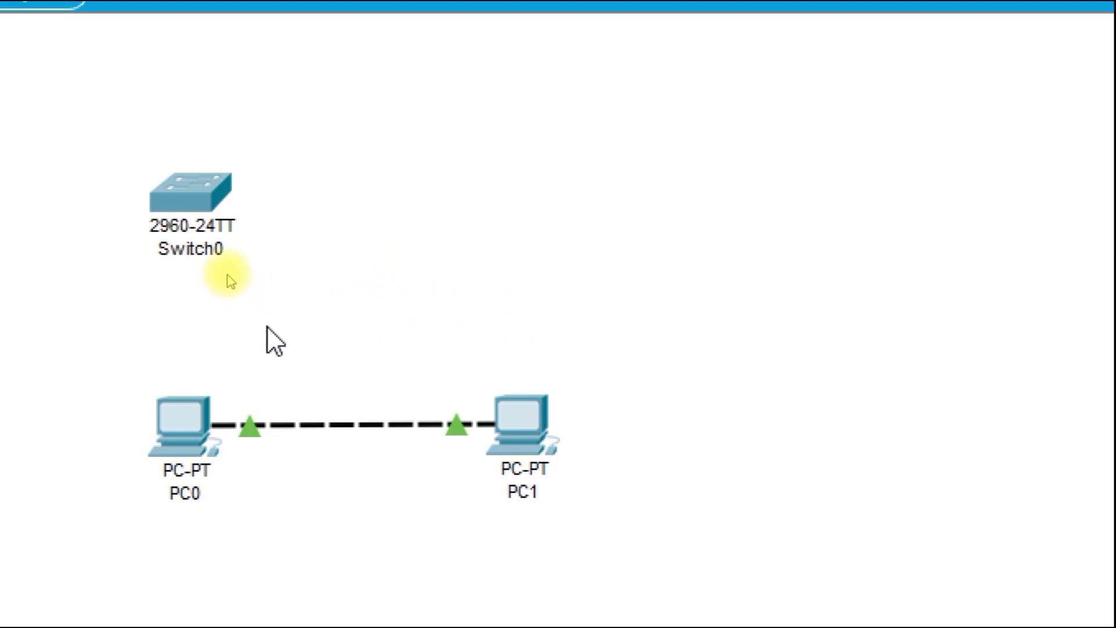
Configure PC0 with static IP address 192.168.1.2 and subnet mask 255.255.255.0, and close its device window
click(177, 437)
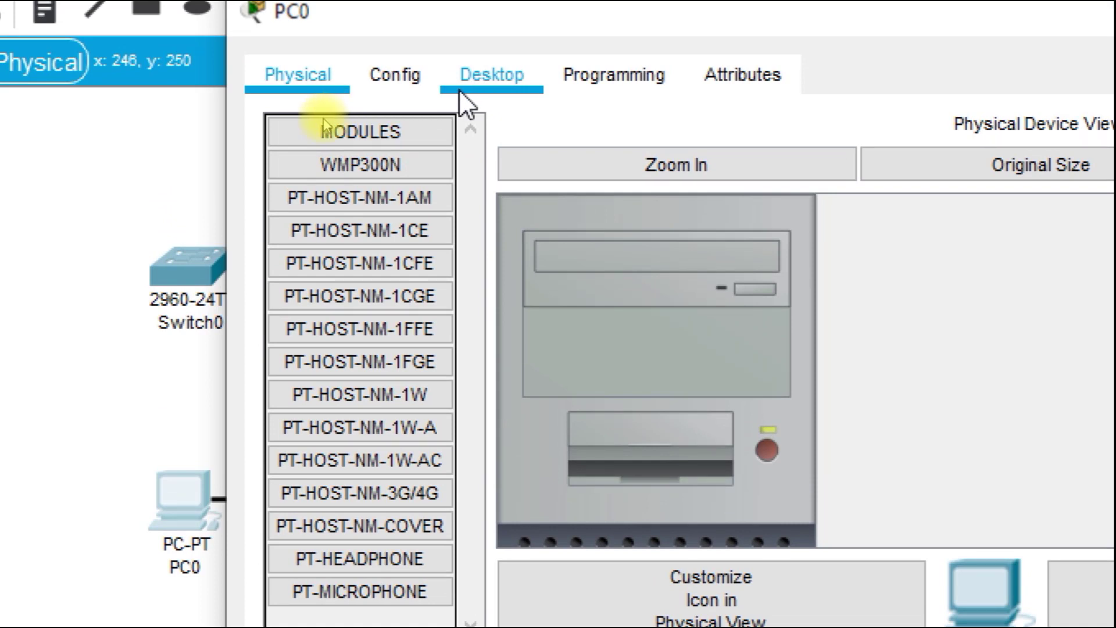
click(459, 90)
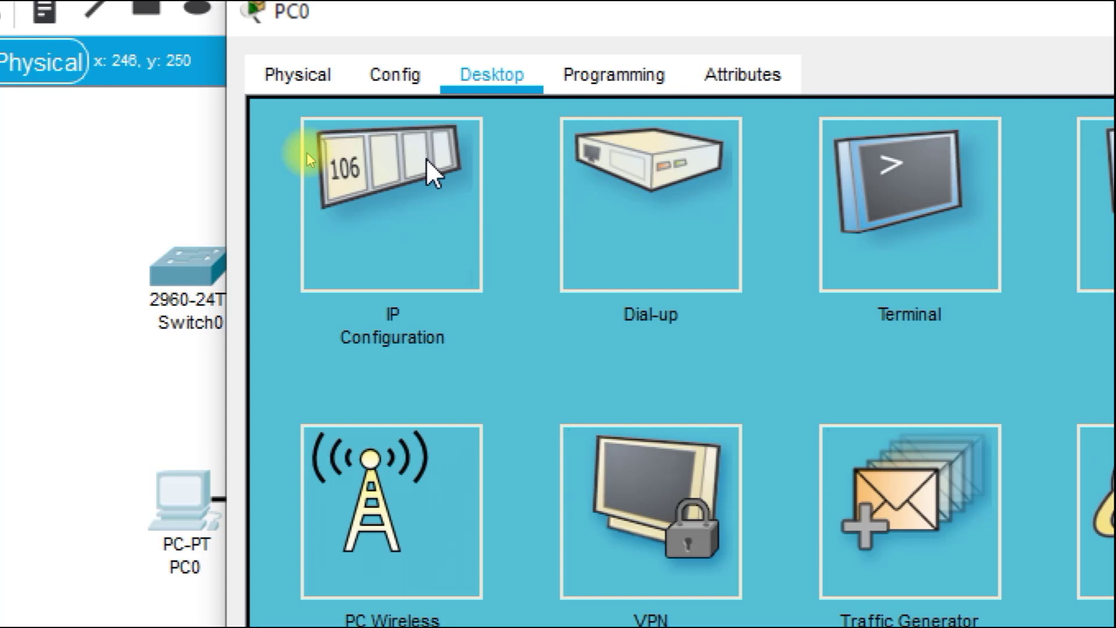
click(392, 166)
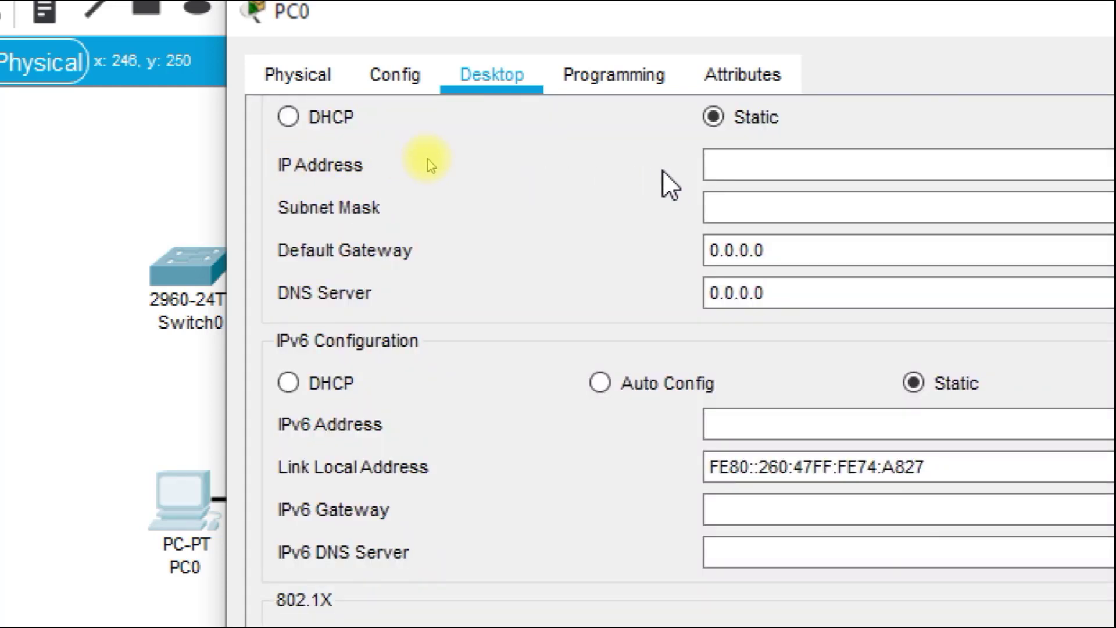
click(724, 176)
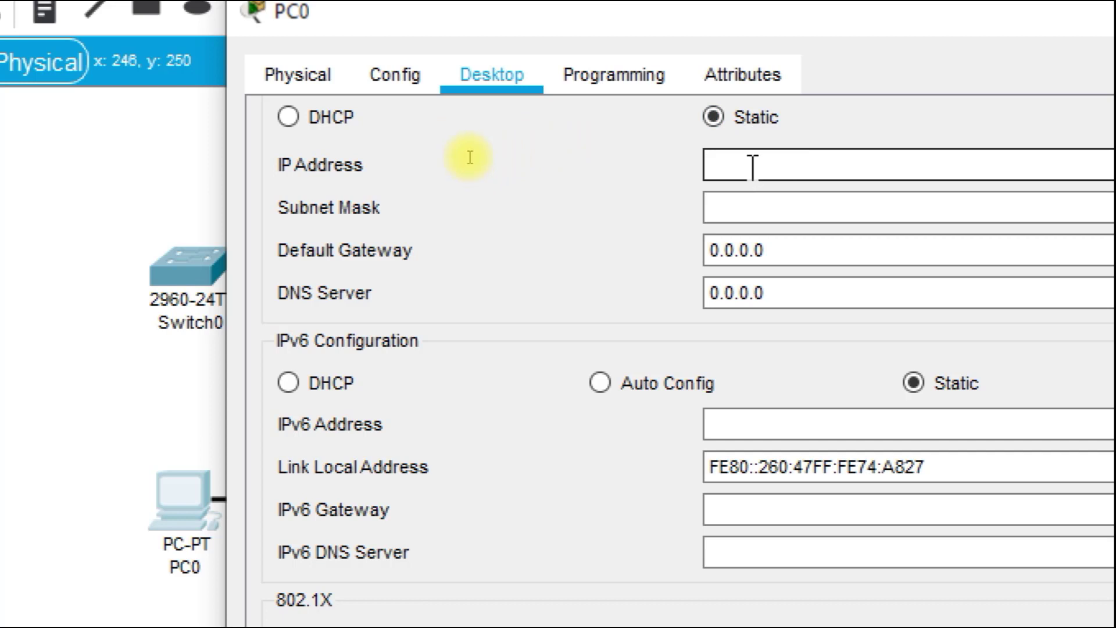
click(752, 168)
text(192.168)
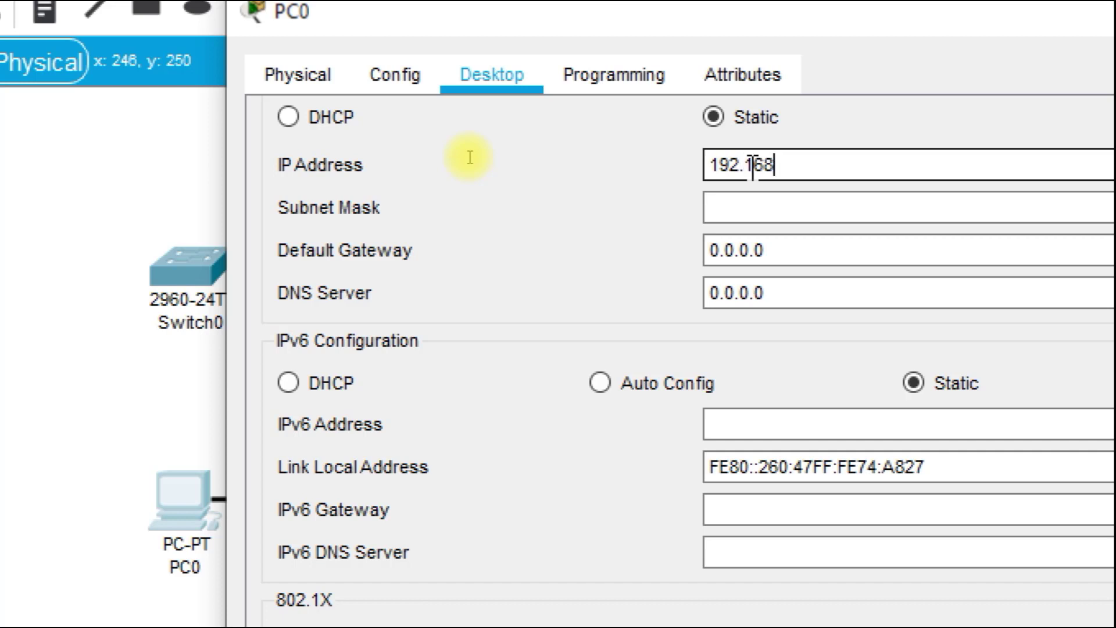
text(.1.2)
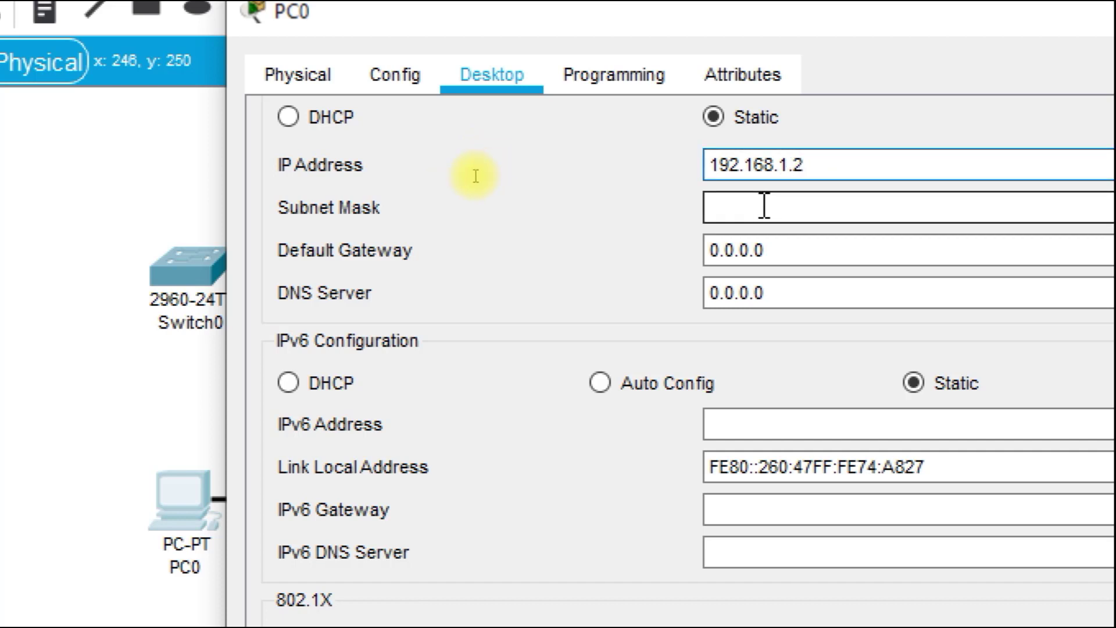
click(719, 205)
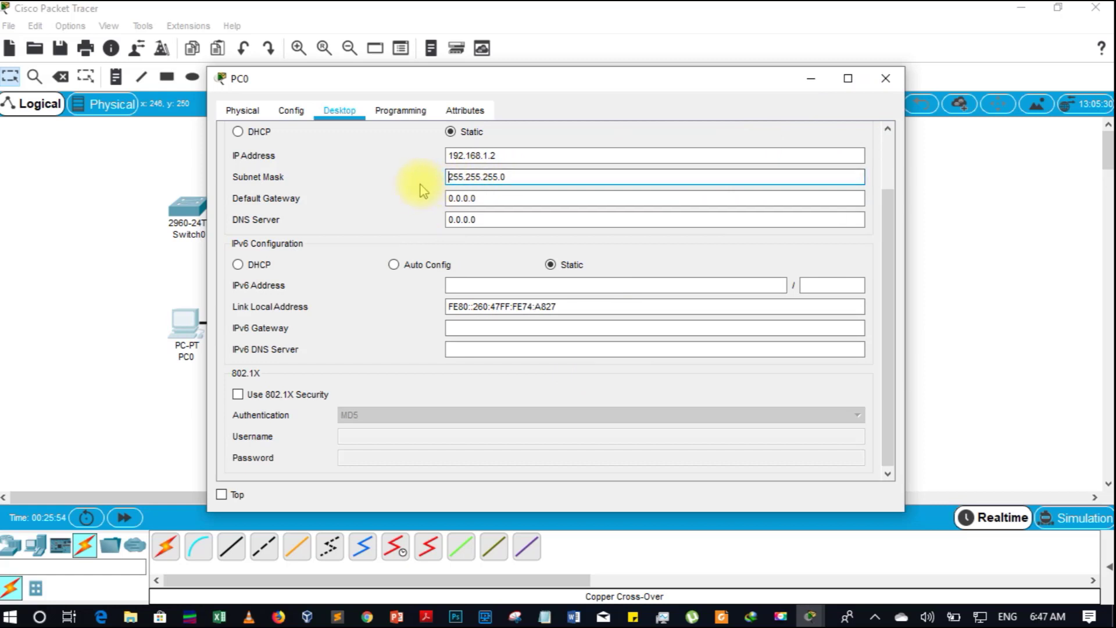
click(883, 80)
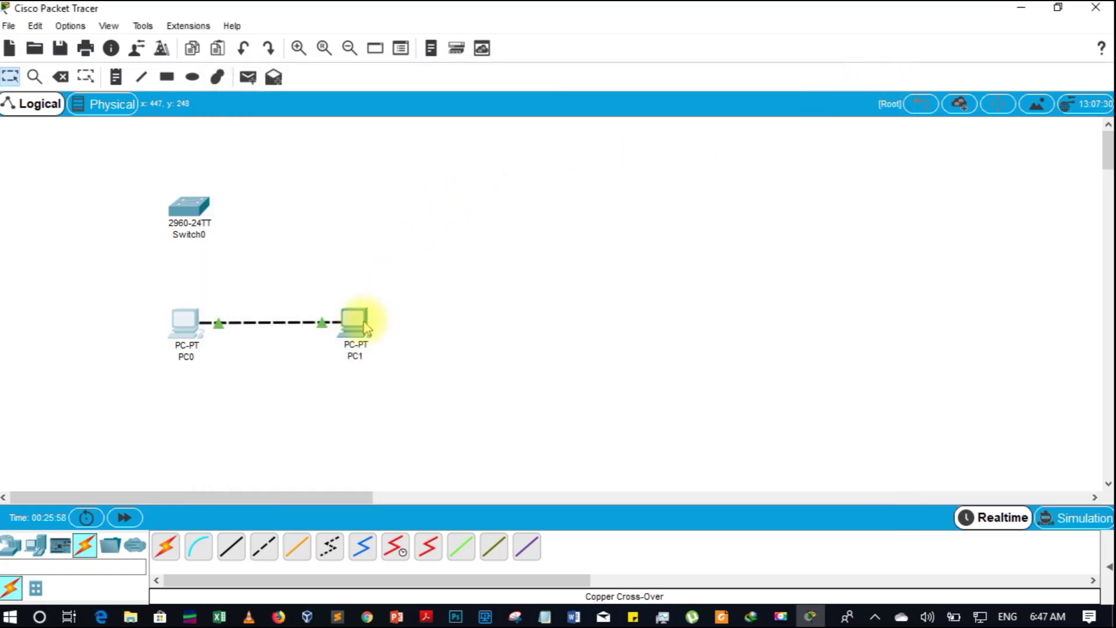
Configure PC1 with static IP address 192.168.1.3 and subnet mask 255.255.255.0
mouse_move(365, 328)
mouse_move(192, 327)
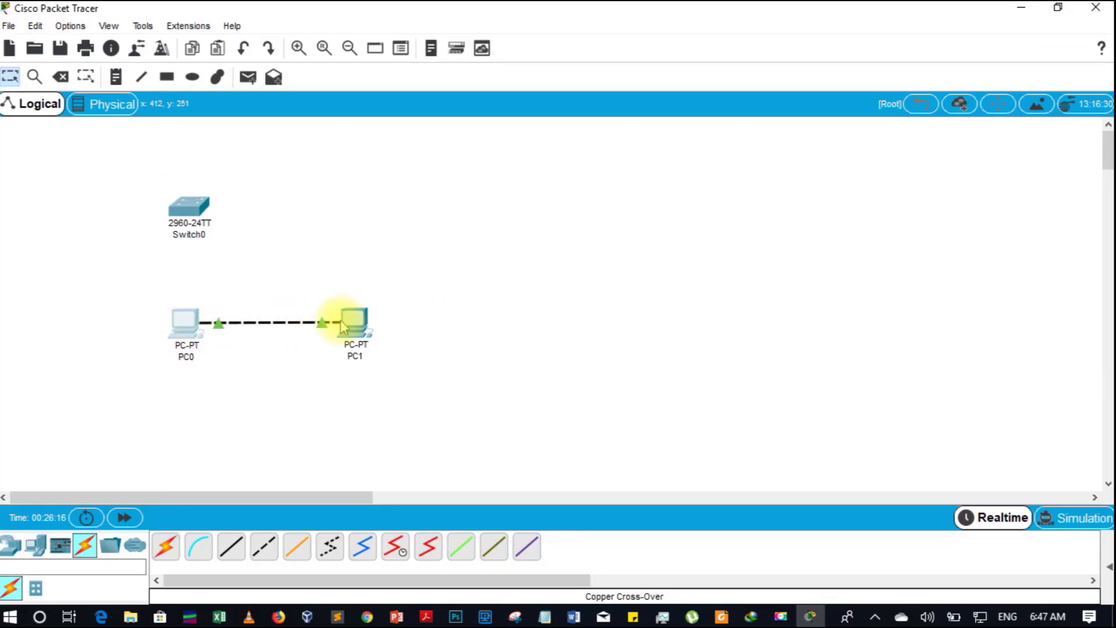
click(353, 324)
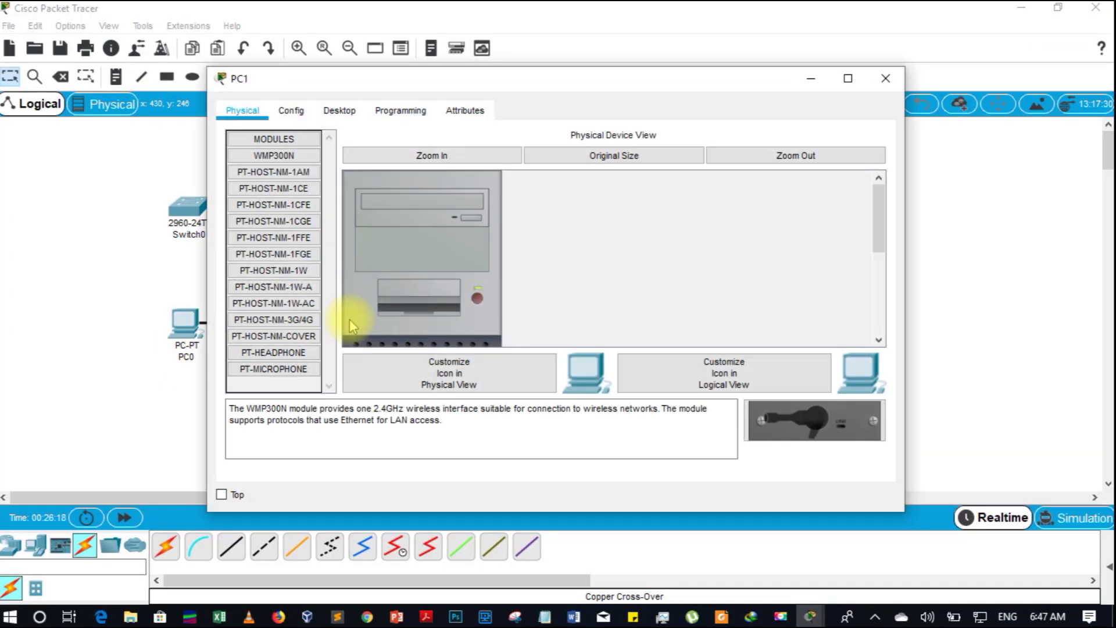
click(342, 119)
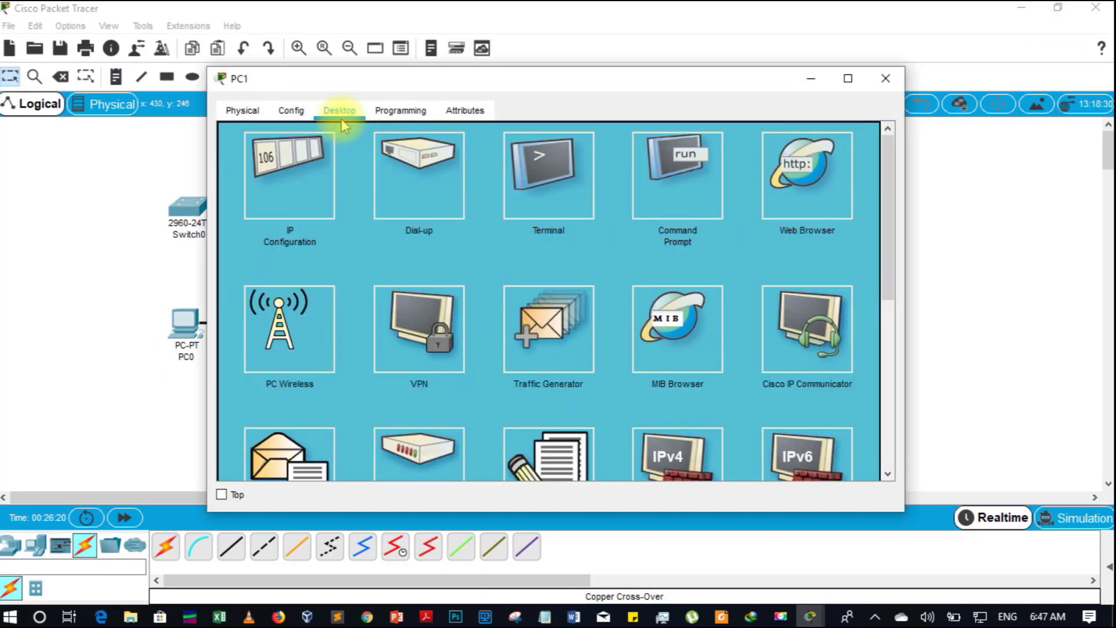
click(297, 170)
click(464, 161)
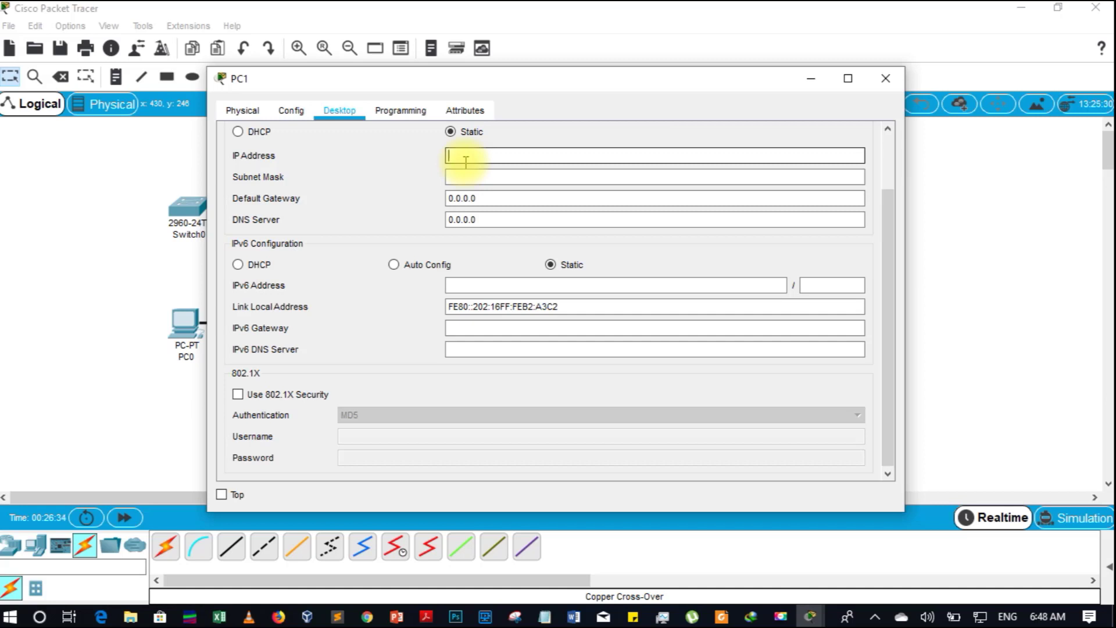
text(192.168.1.3)
key(Tab)
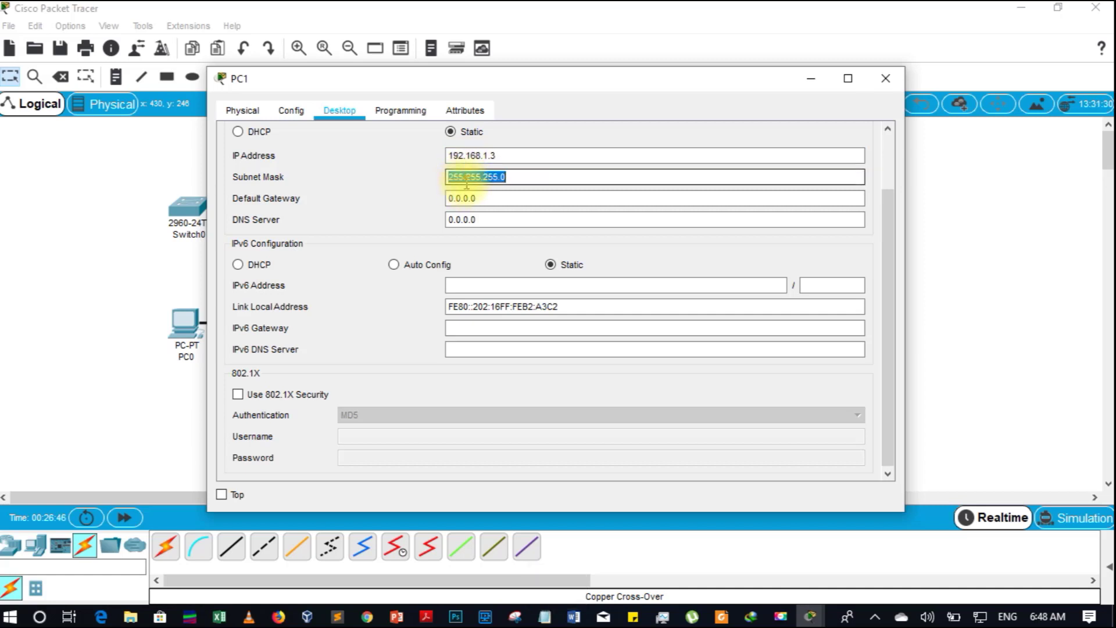
click(400, 376)
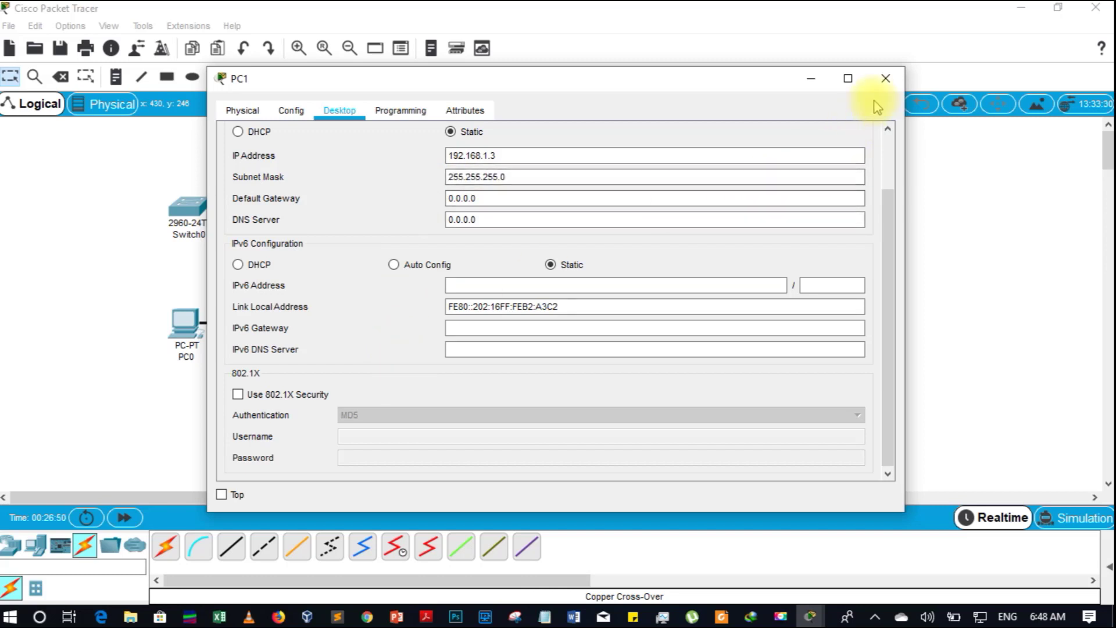
Close PC1's device window, then open PC0's device window briefly and close it again
click(884, 80)
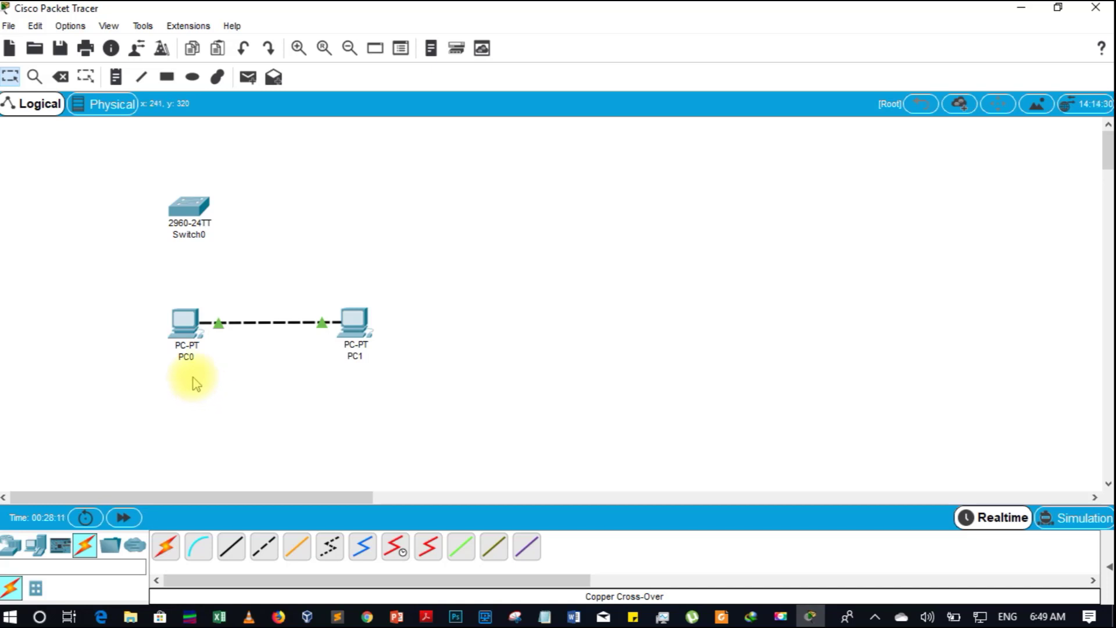
click(182, 331)
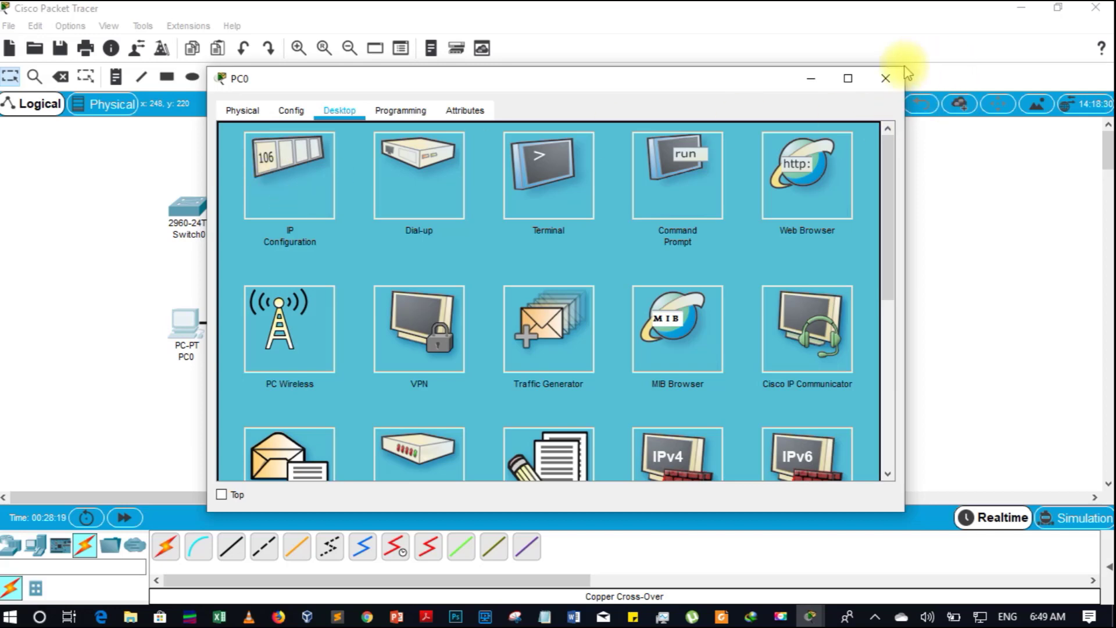
click(885, 79)
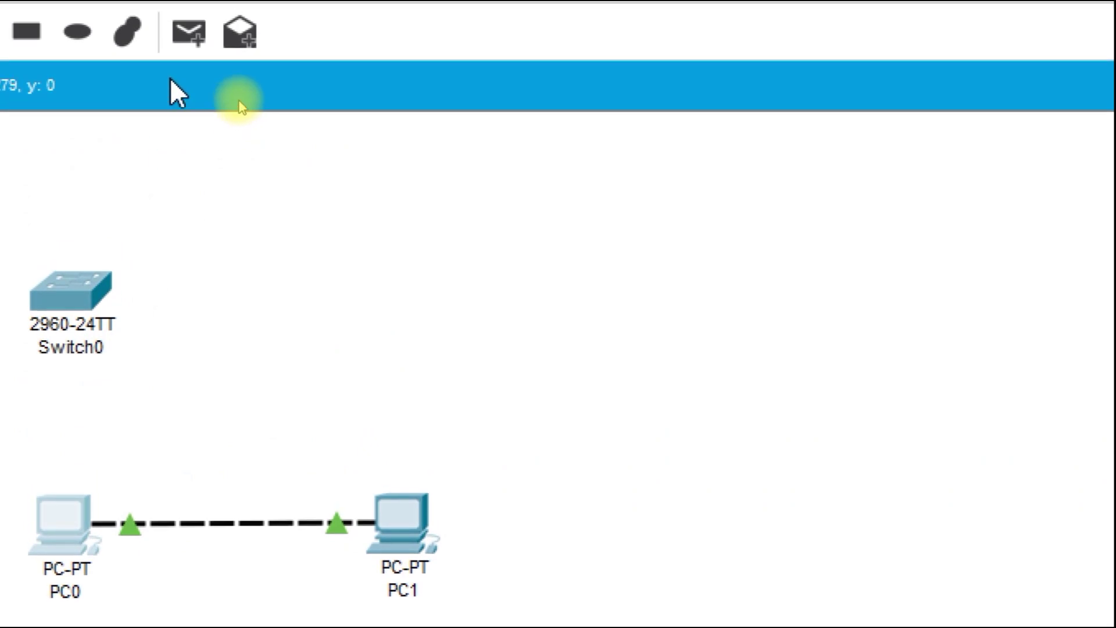
Send two simple PDUs from PC0 to PC1 and switch to Simulation mode
click(188, 33)
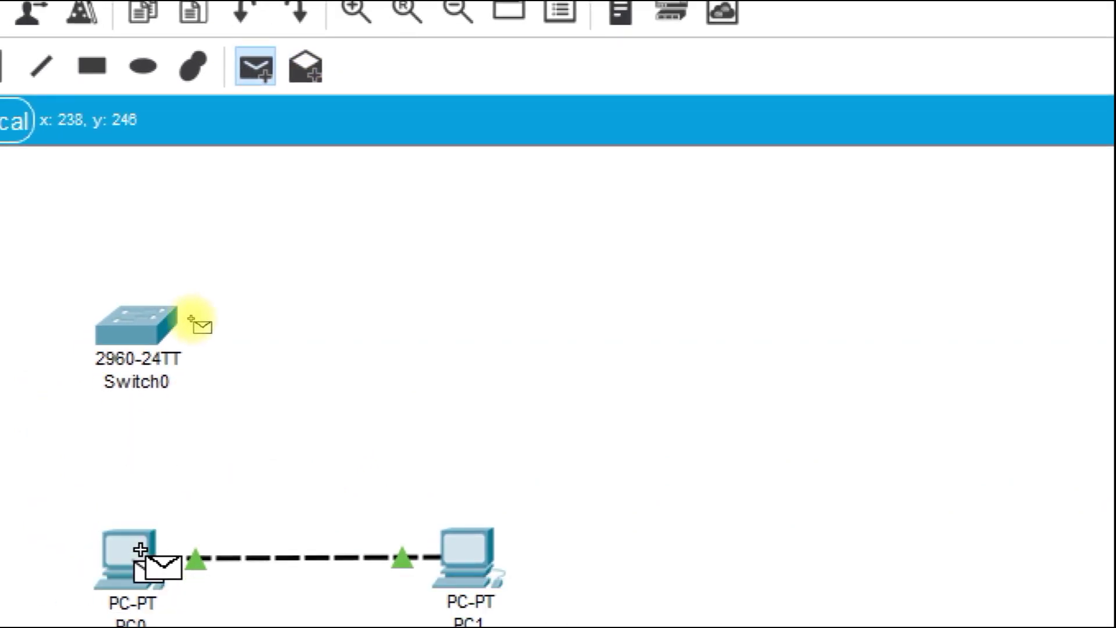
click(472, 550)
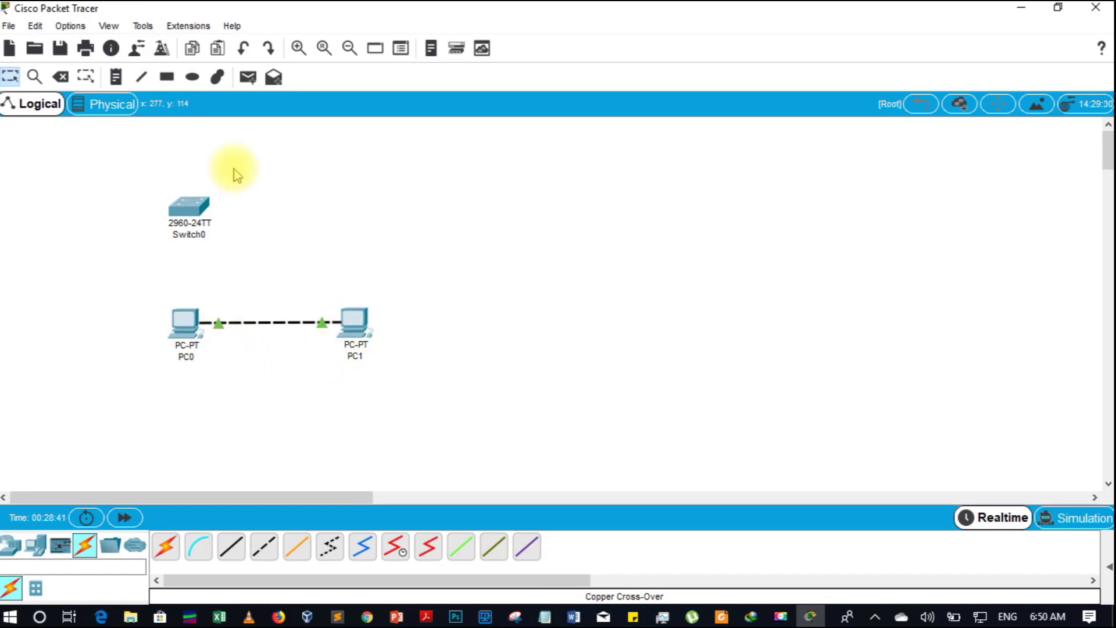
click(248, 77)
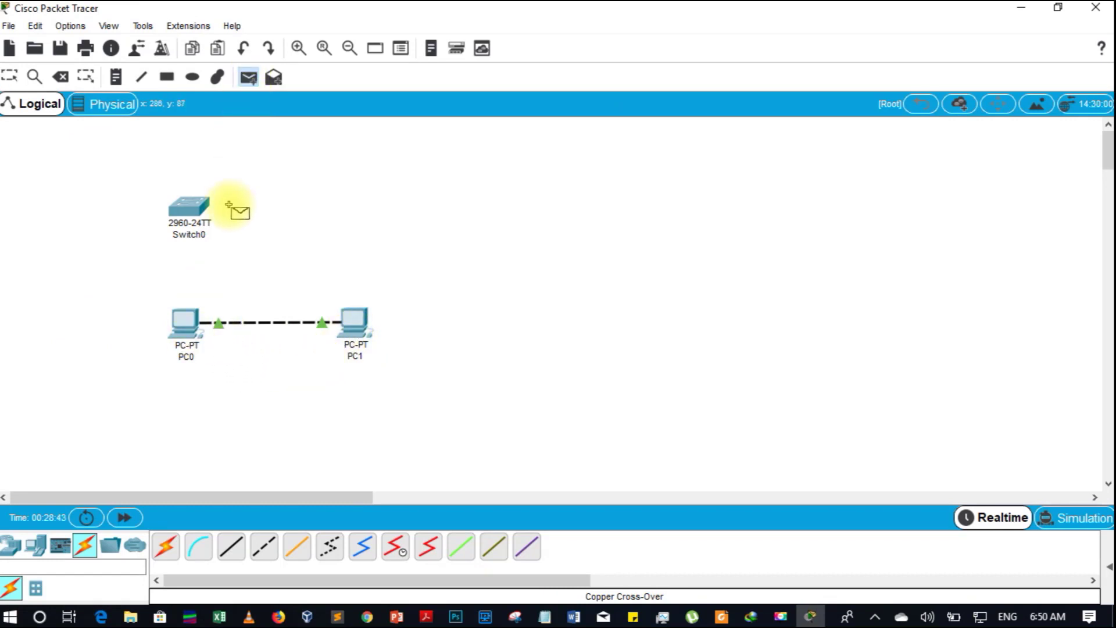
click(186, 319)
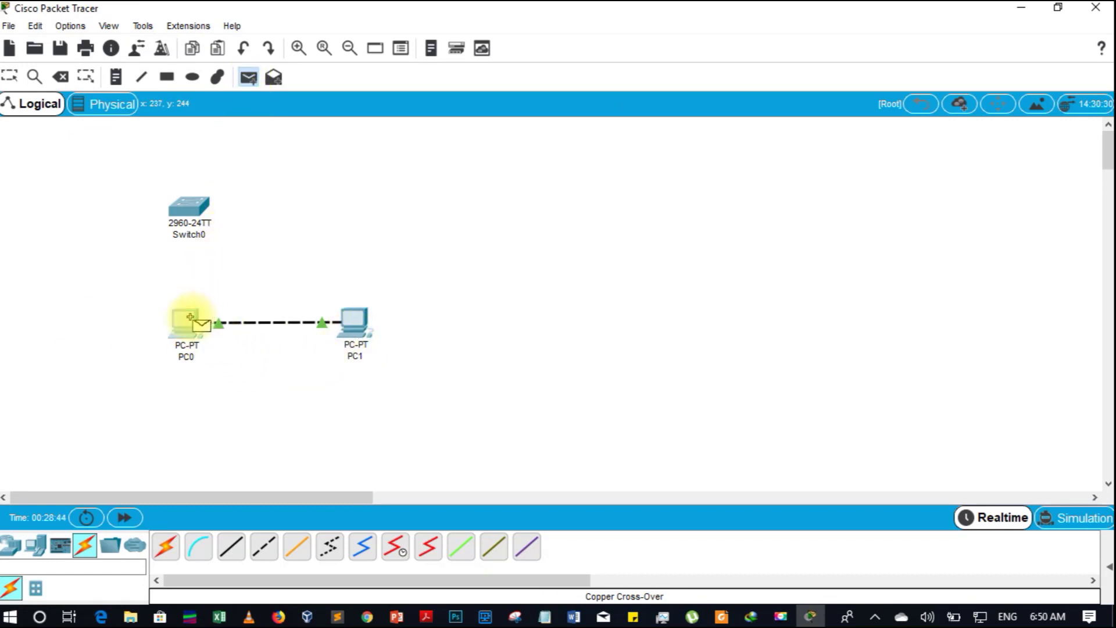
click(348, 323)
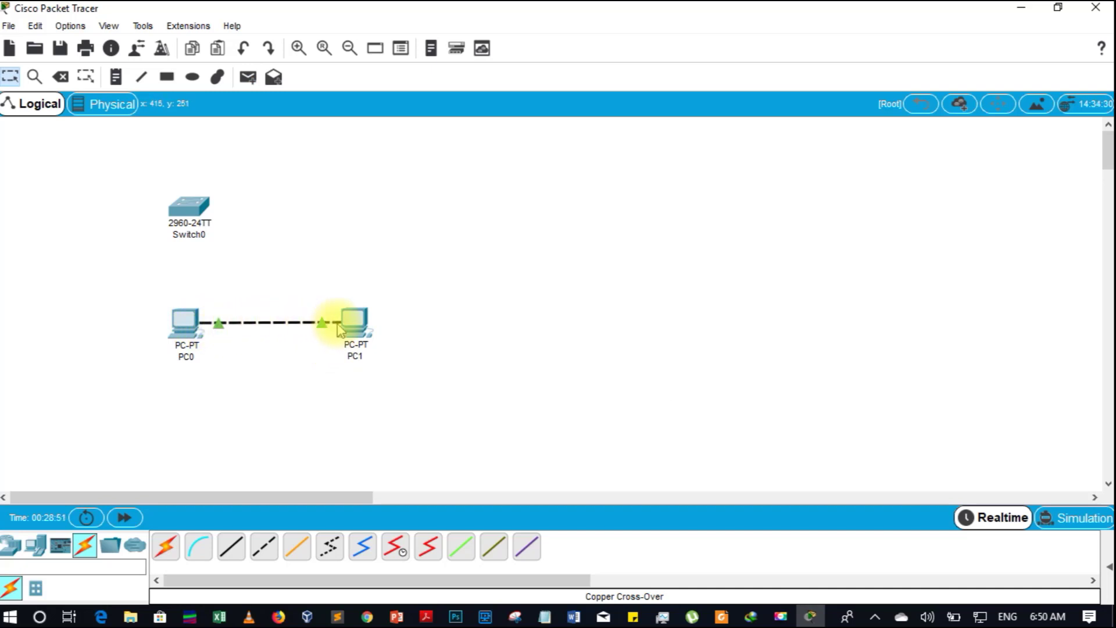
mouse_move(338, 324)
click(1056, 526)
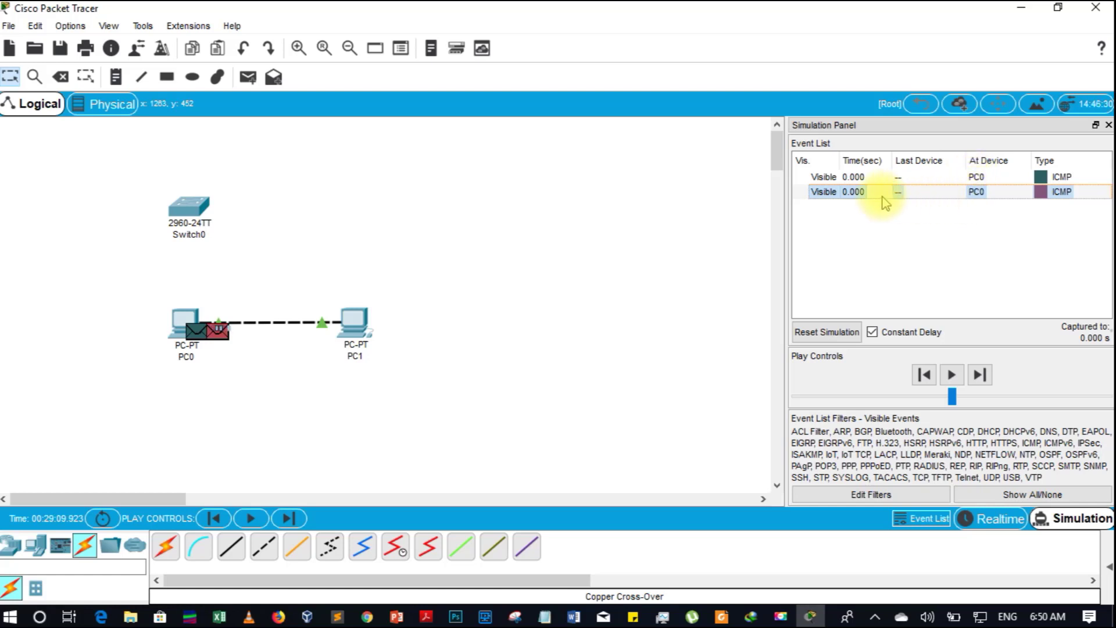
Inspect the OSI model and outbound PDU details of the packet waiting at PC0, and close its information window
click(198, 342)
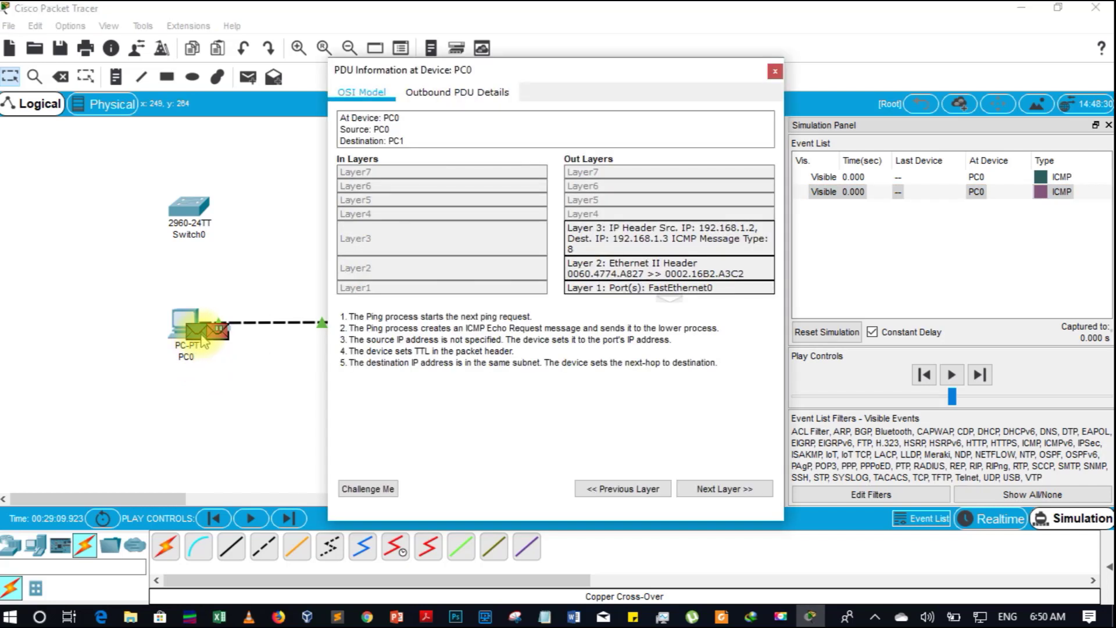
click(460, 100)
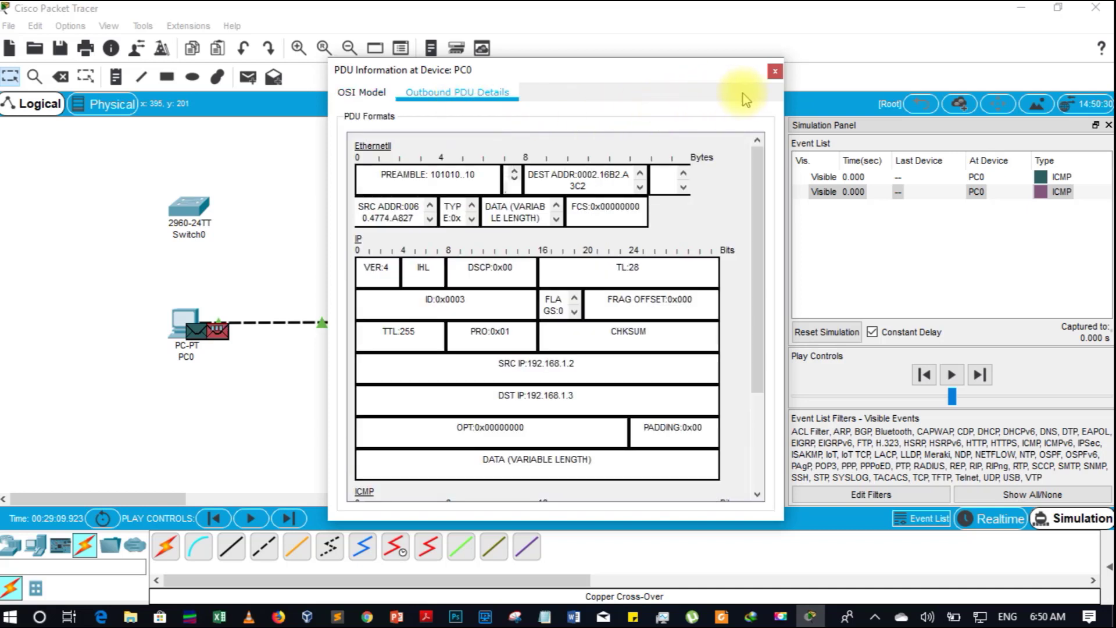
click(775, 72)
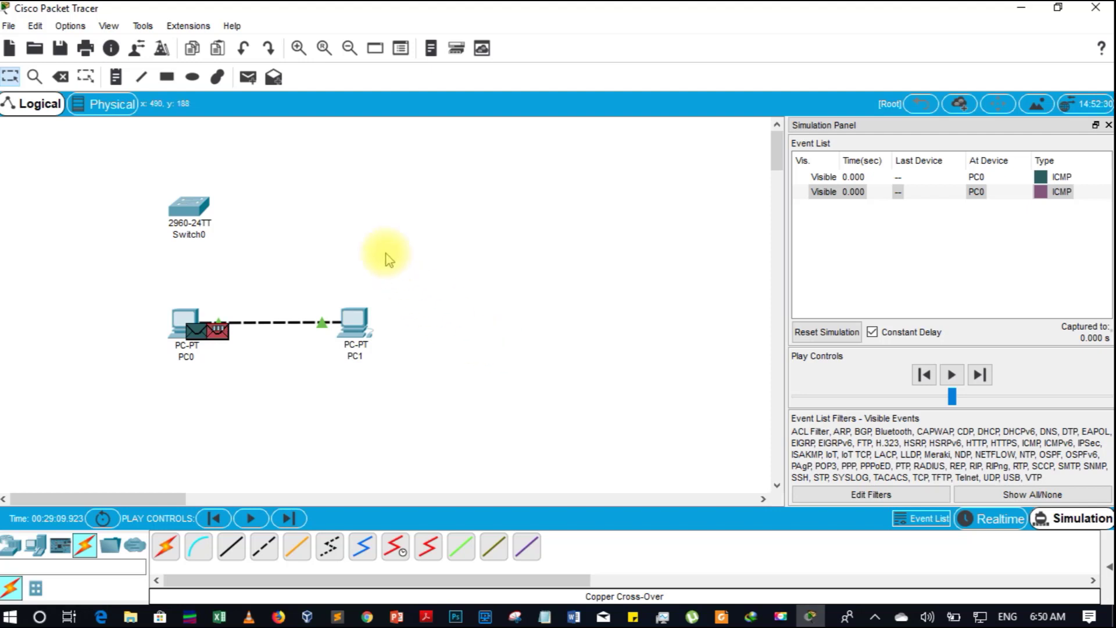
Add another simple PDU from PC0 to PC1 and play the simulation
click(249, 78)
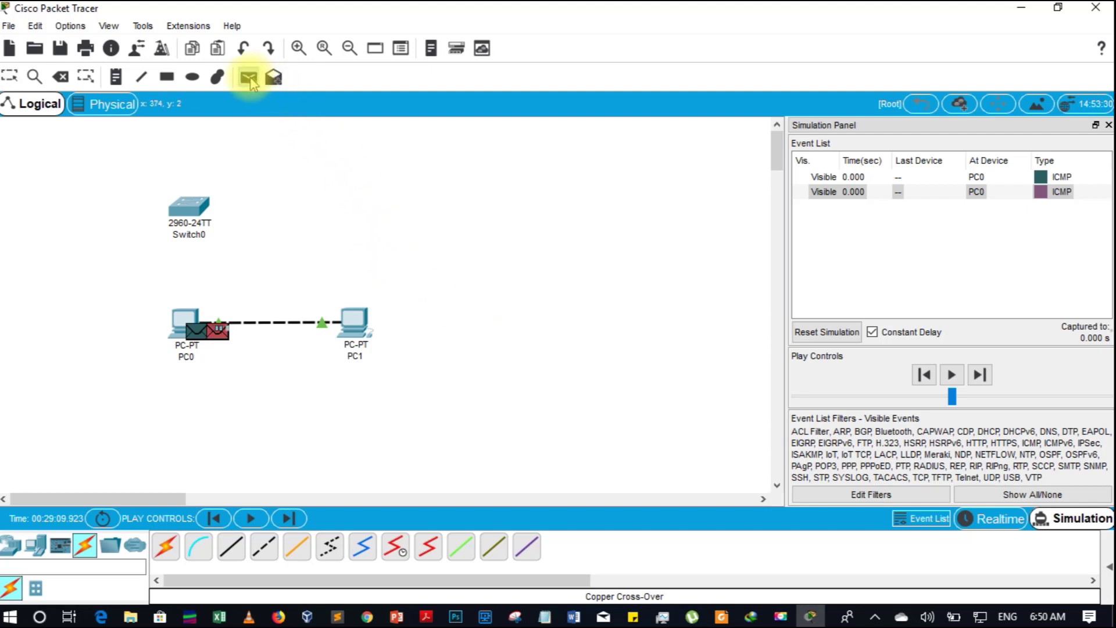
click(182, 320)
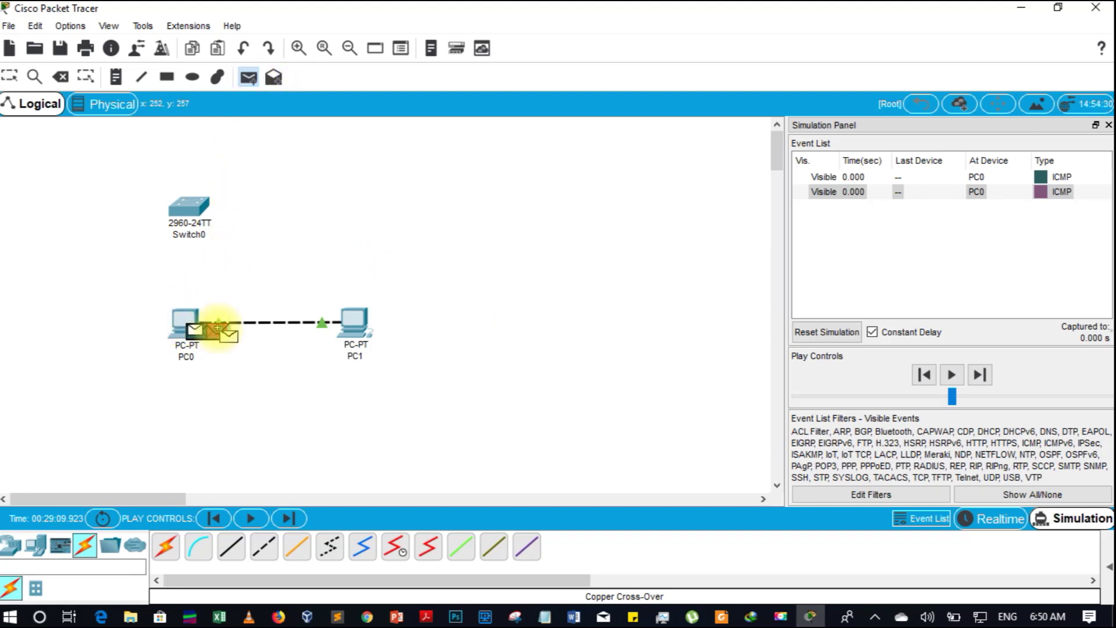
click(350, 323)
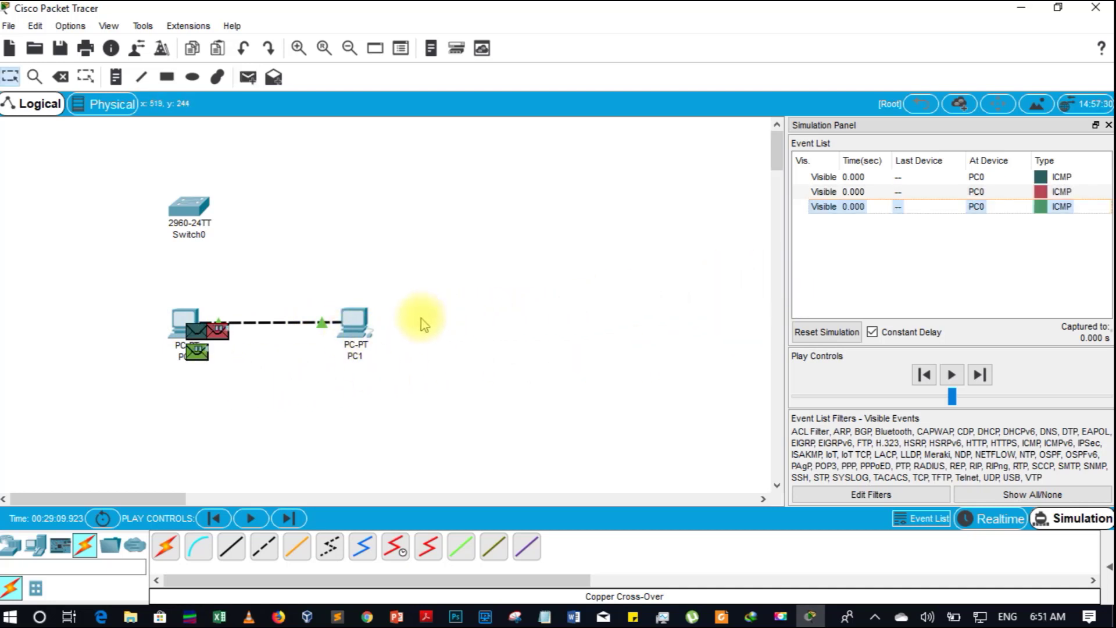
click(939, 375)
click(935, 376)
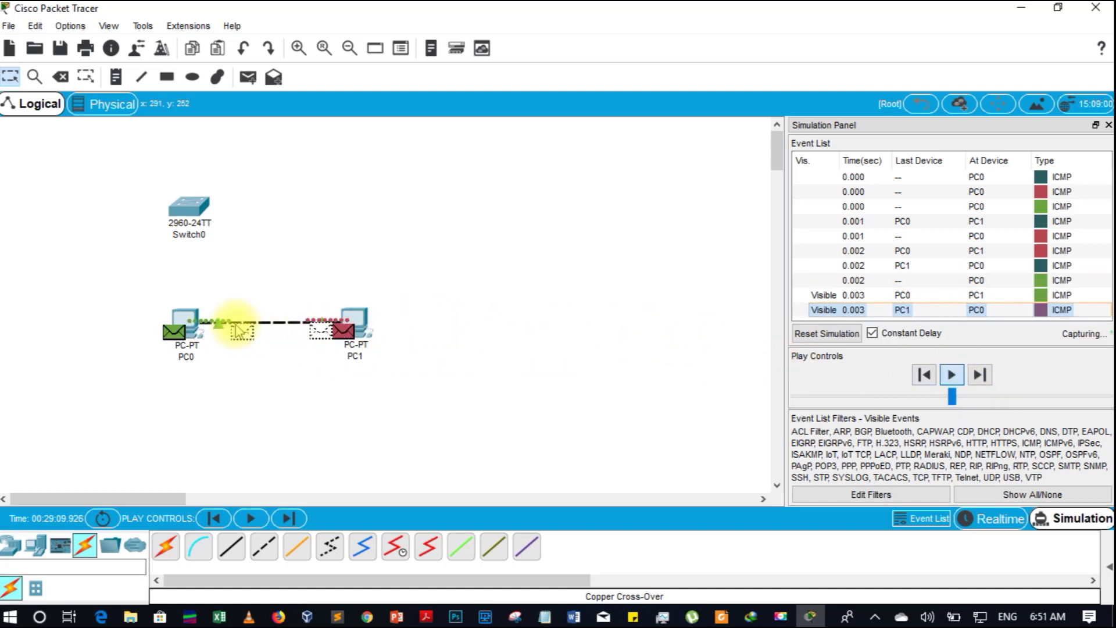
Add a simple PDU from PC1 to PC0, play the simulation and follow its packet in the event list
click(248, 77)
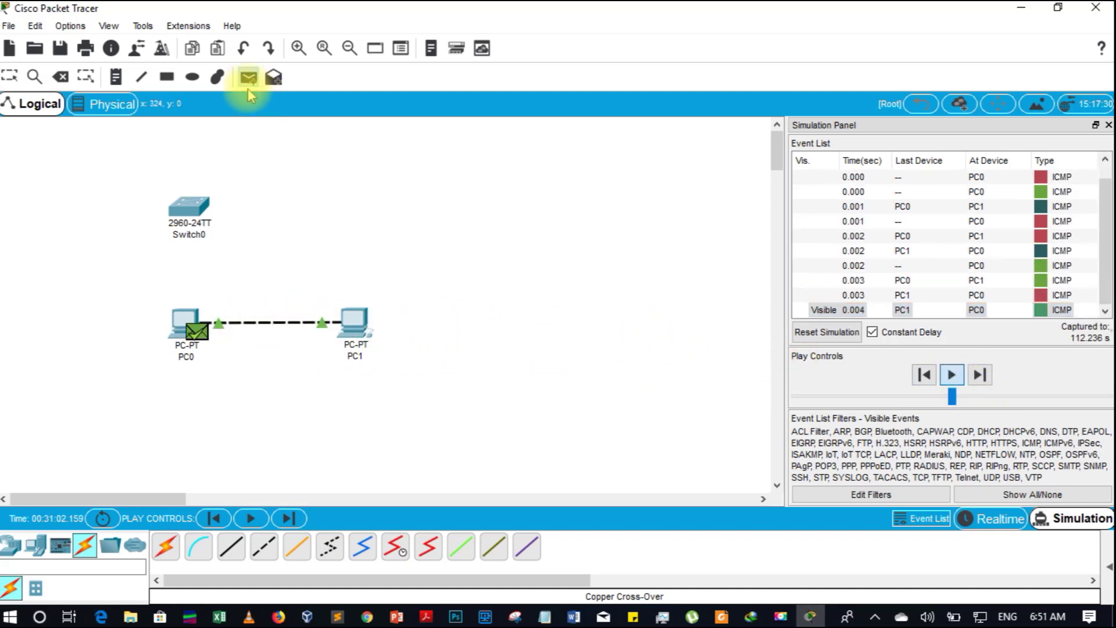
click(355, 322)
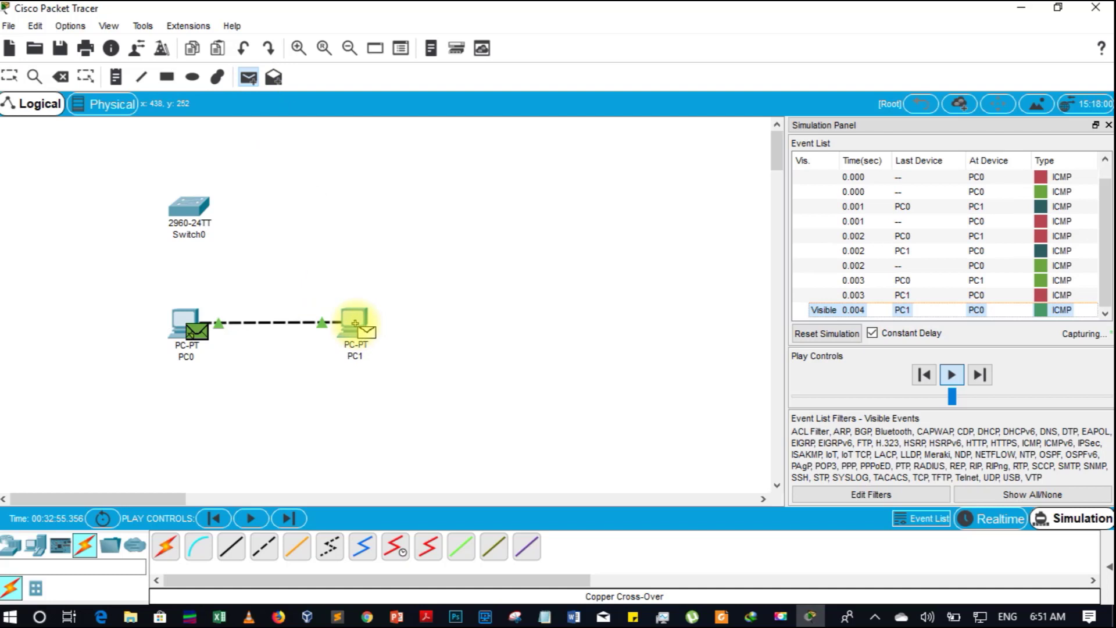
click(184, 321)
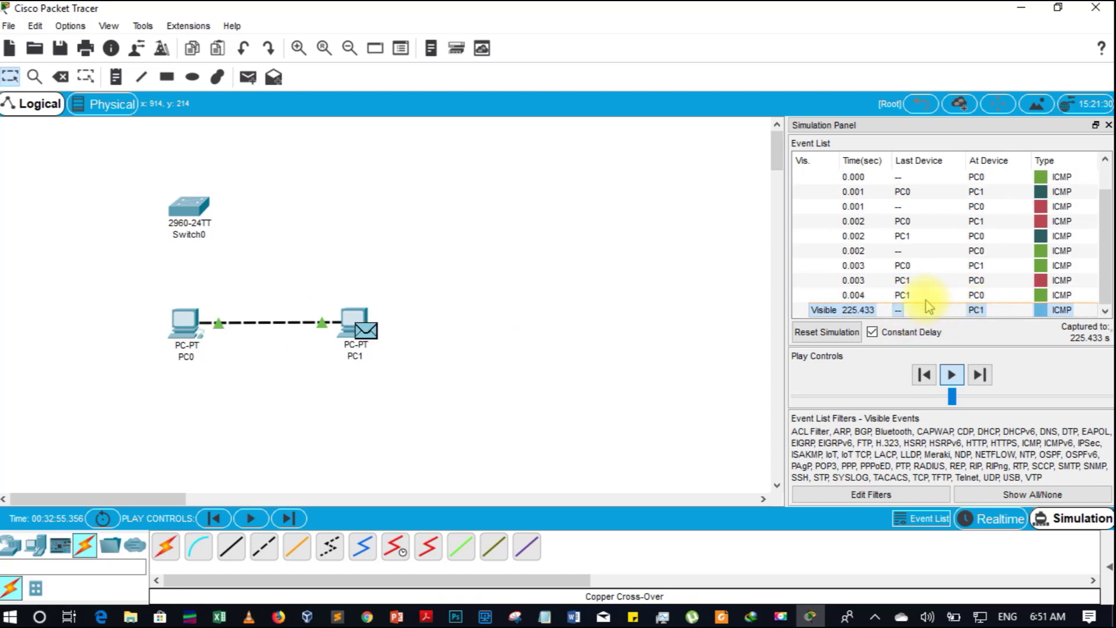
click(953, 375)
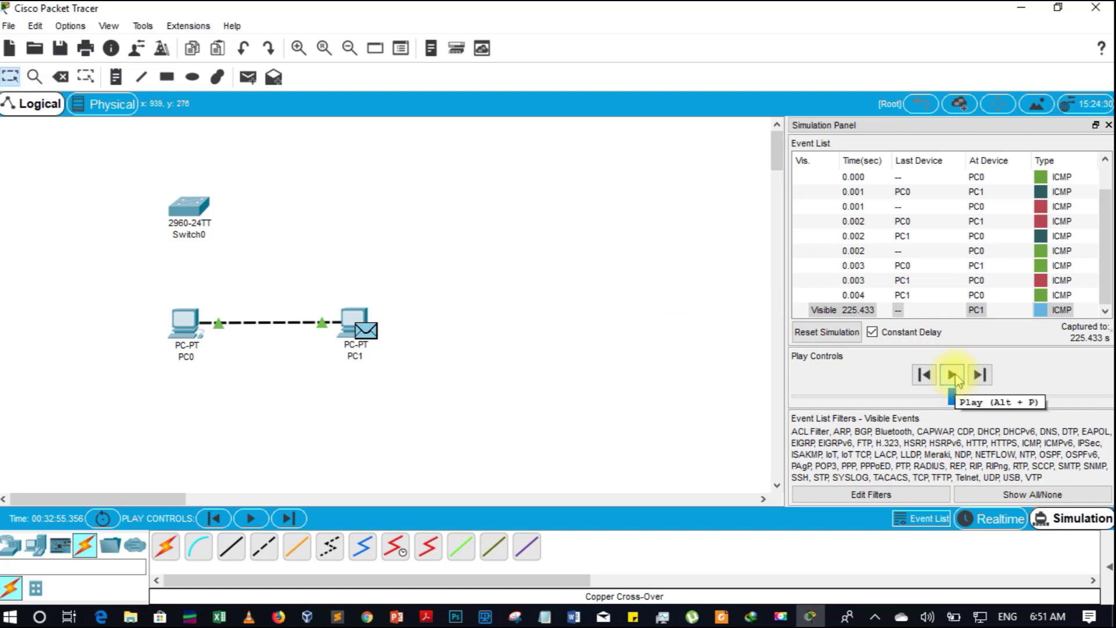
click(953, 380)
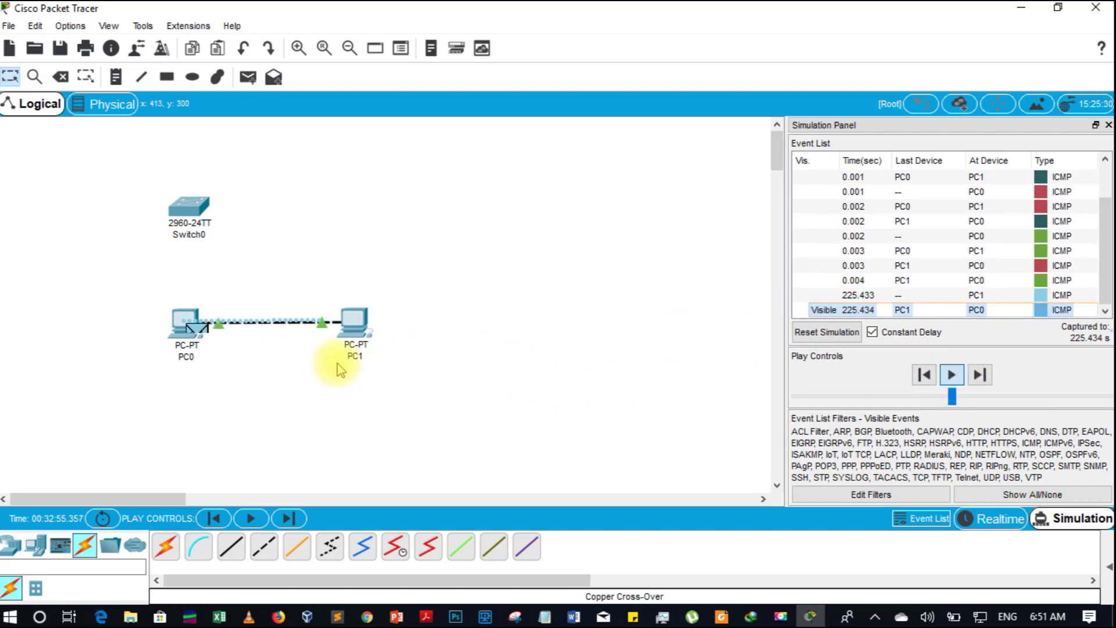
mouse_move(337, 361)
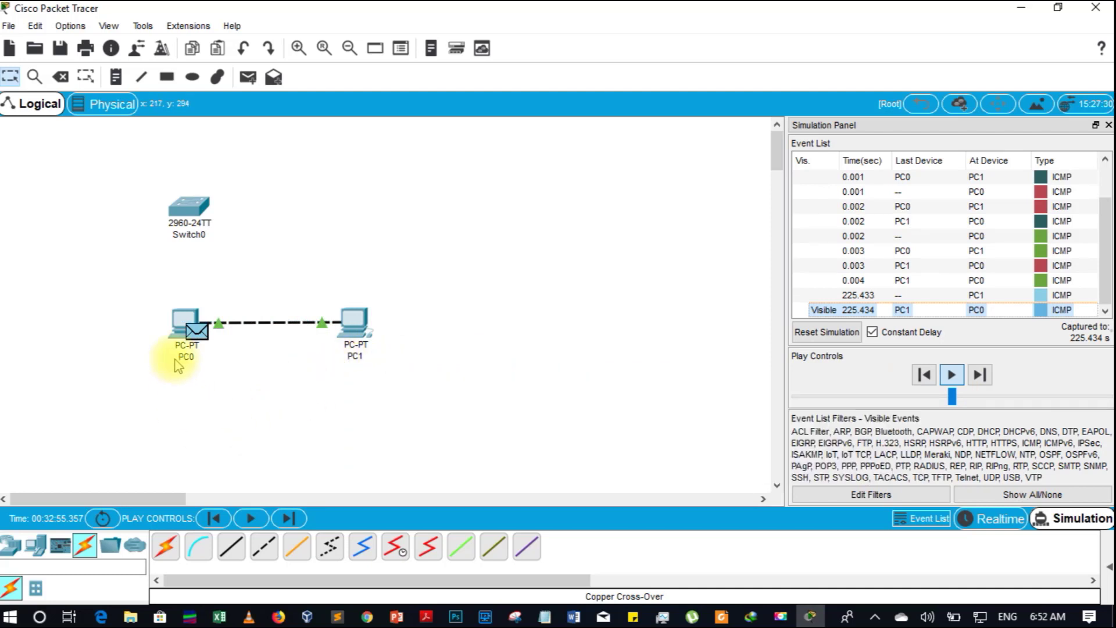
mouse_move(177, 366)
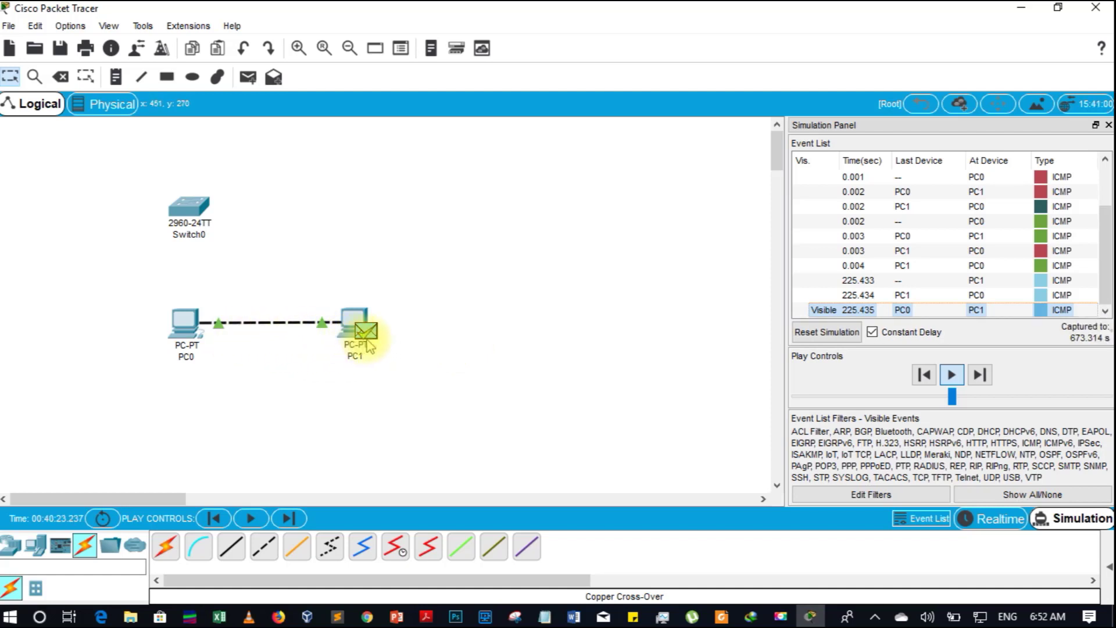
mouse_move(368, 344)
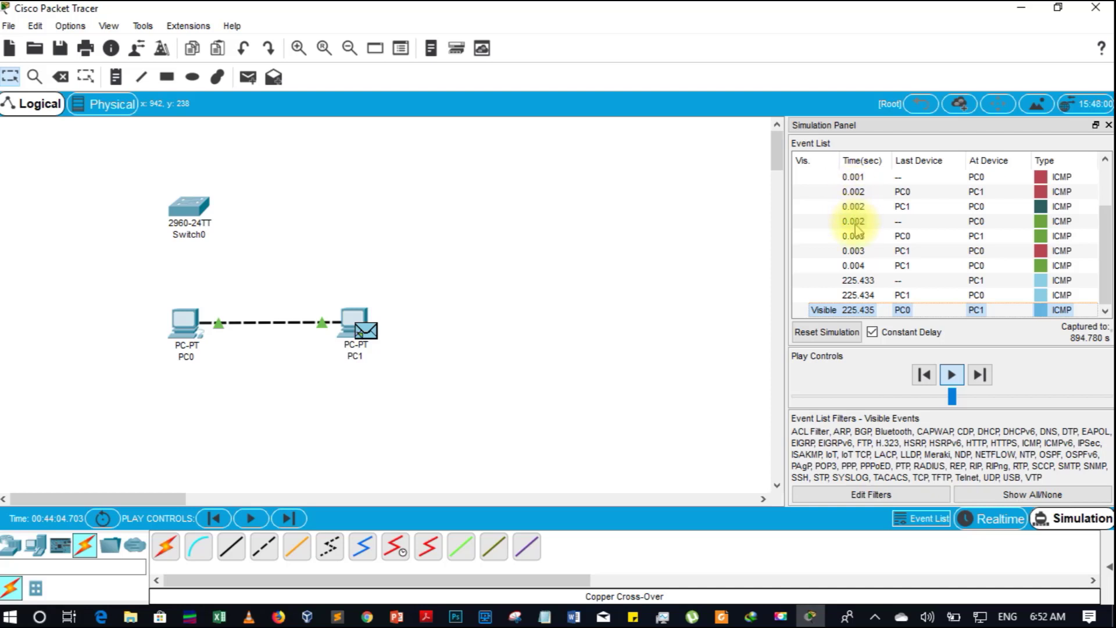
click(860, 286)
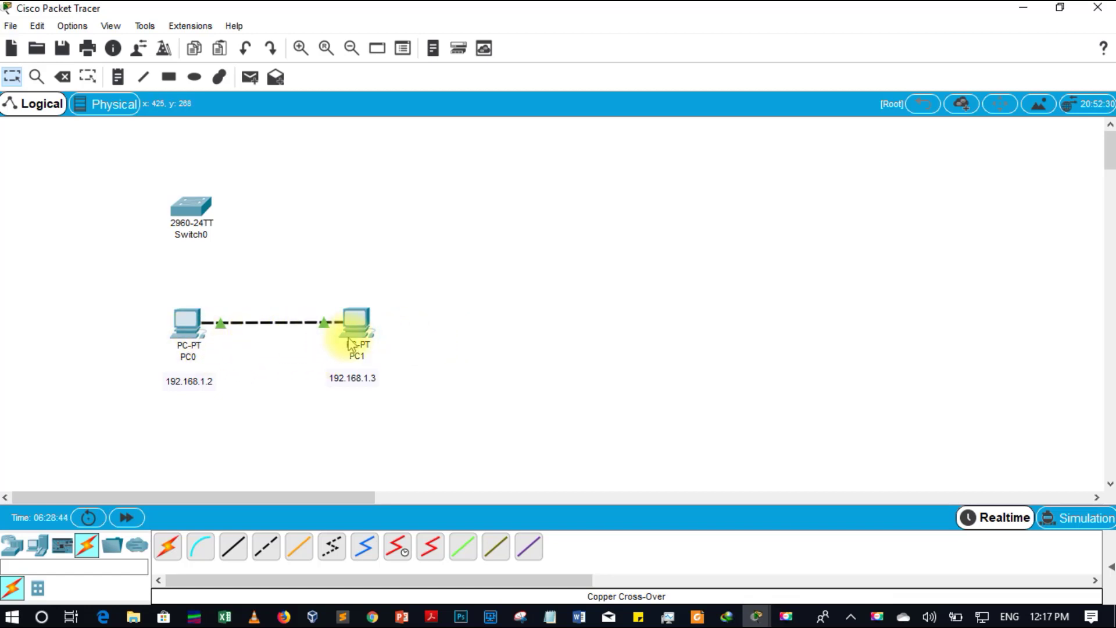
Open PC0's Command Prompt, move its window clear of the PC0 icon and run ipconfig
mouse_move(351, 343)
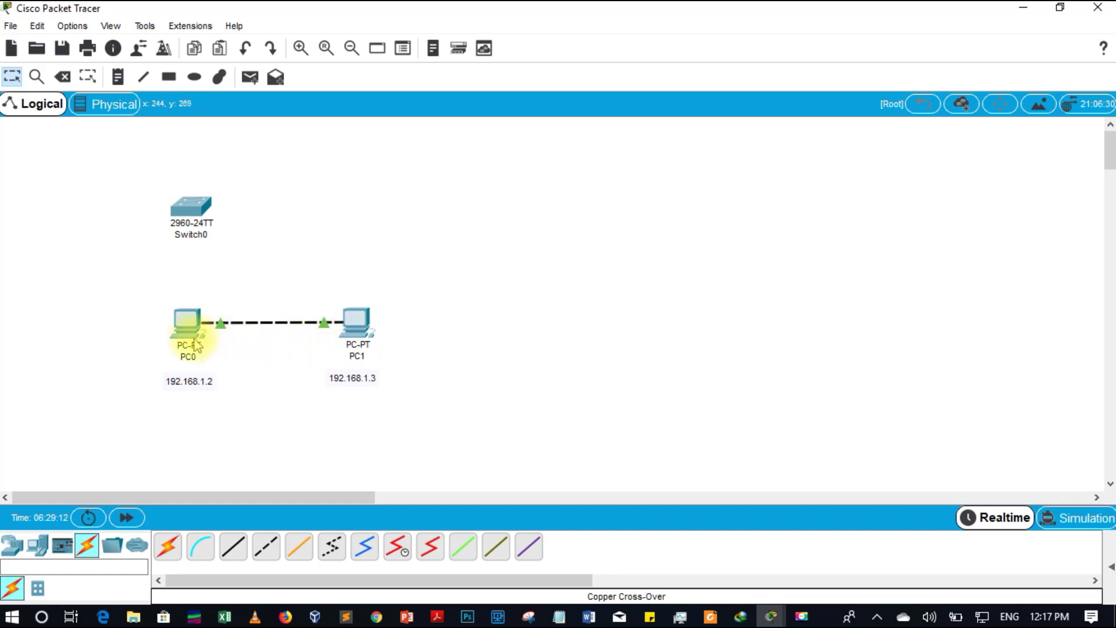
mouse_move(181, 339)
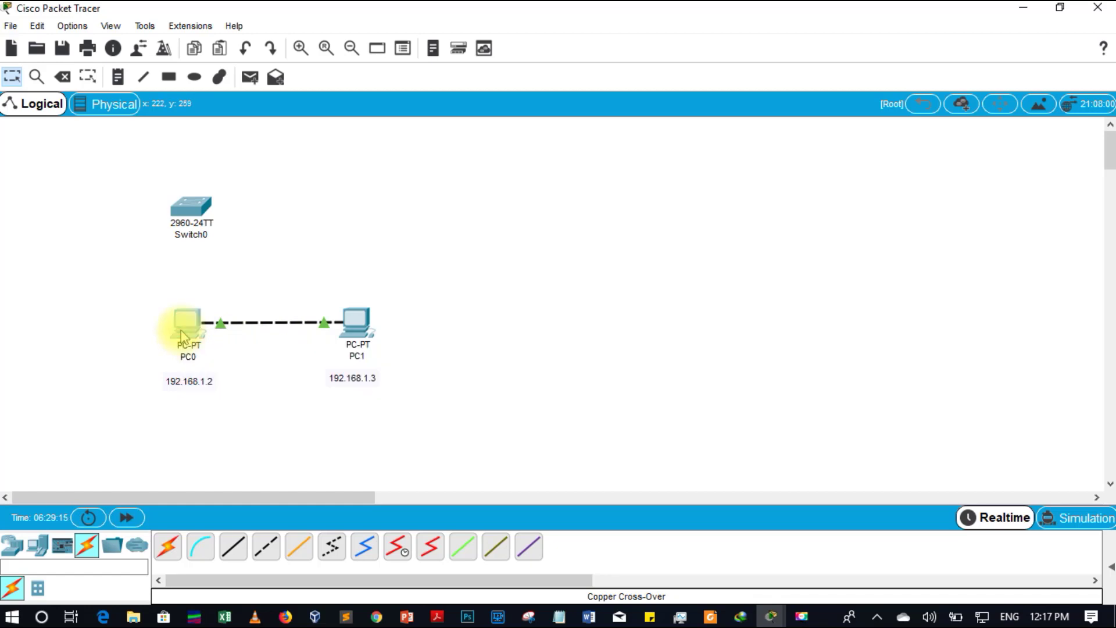
click(181, 337)
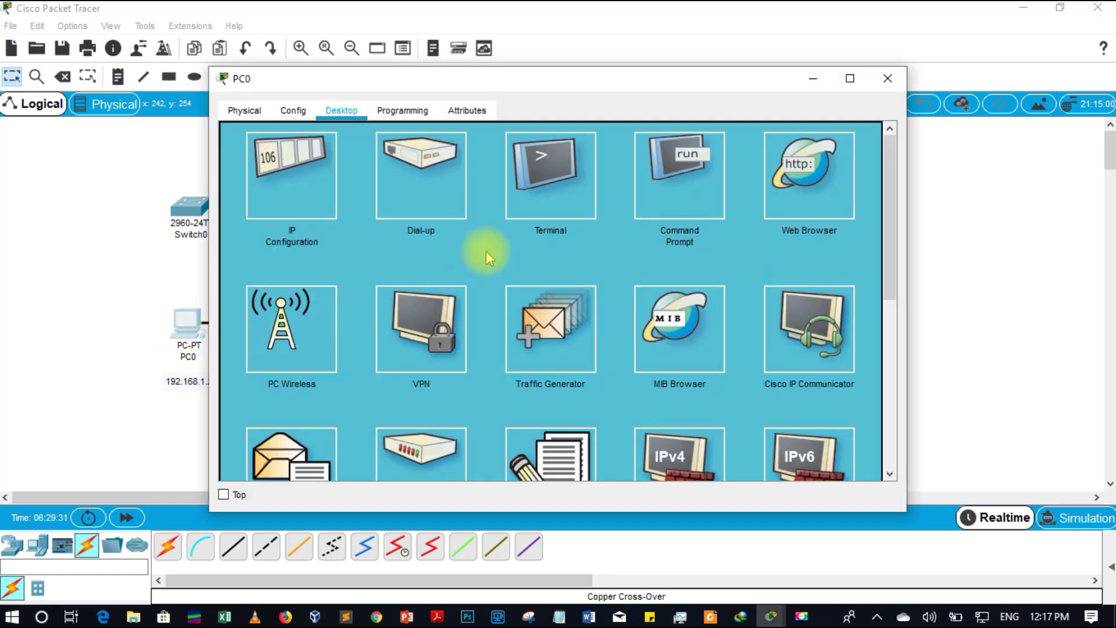
click(672, 183)
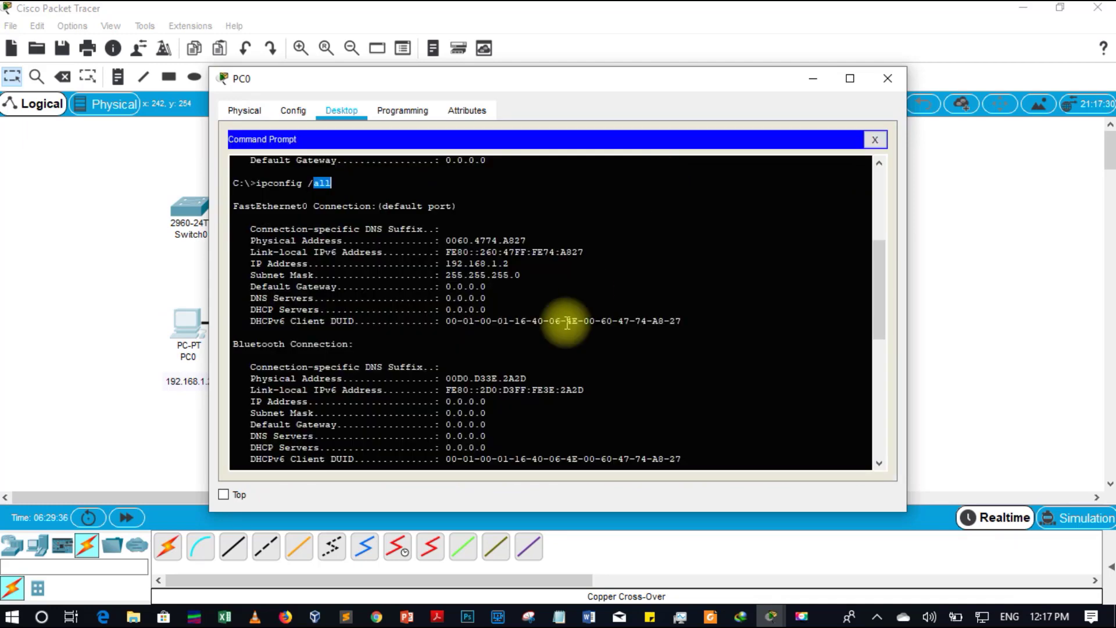
scroll(568, 320, down, 10)
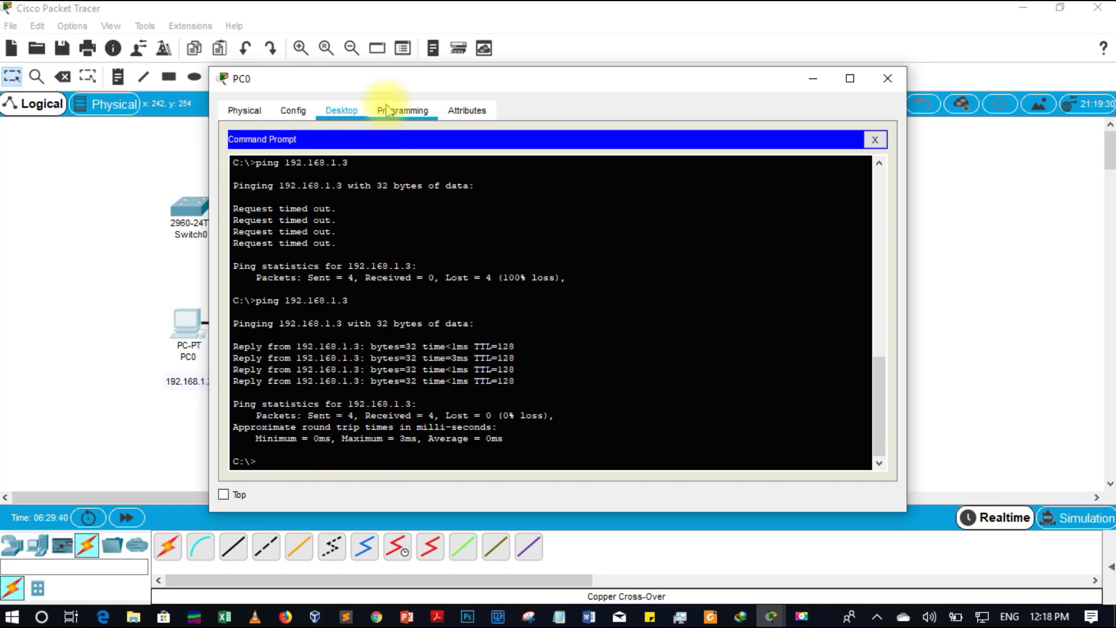
drag(367, 76, 465, 86)
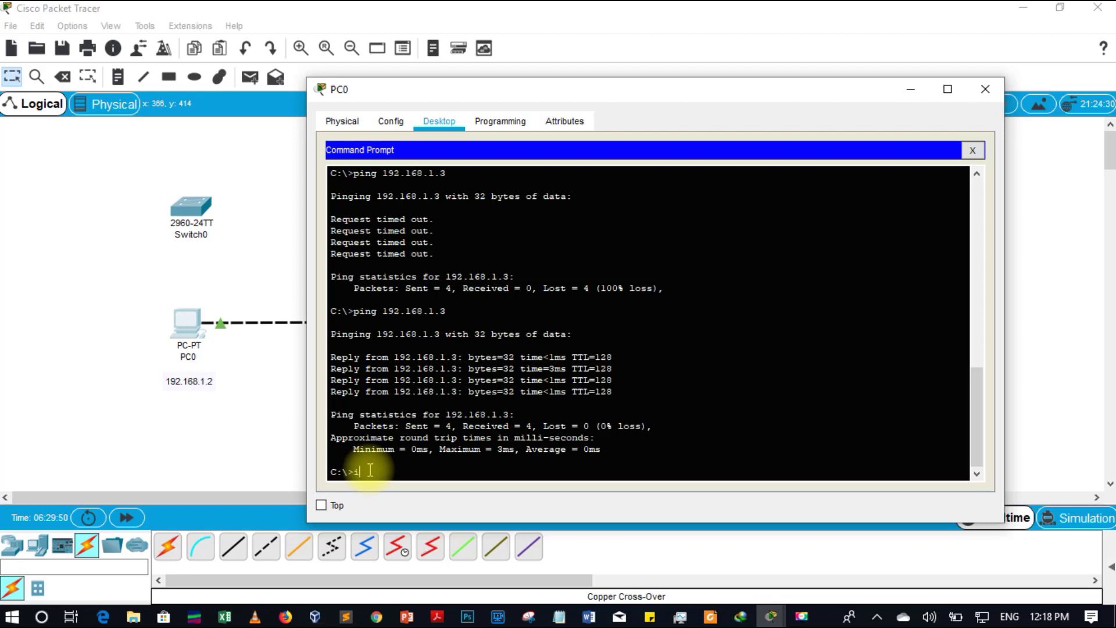
text(config)
key(Return)
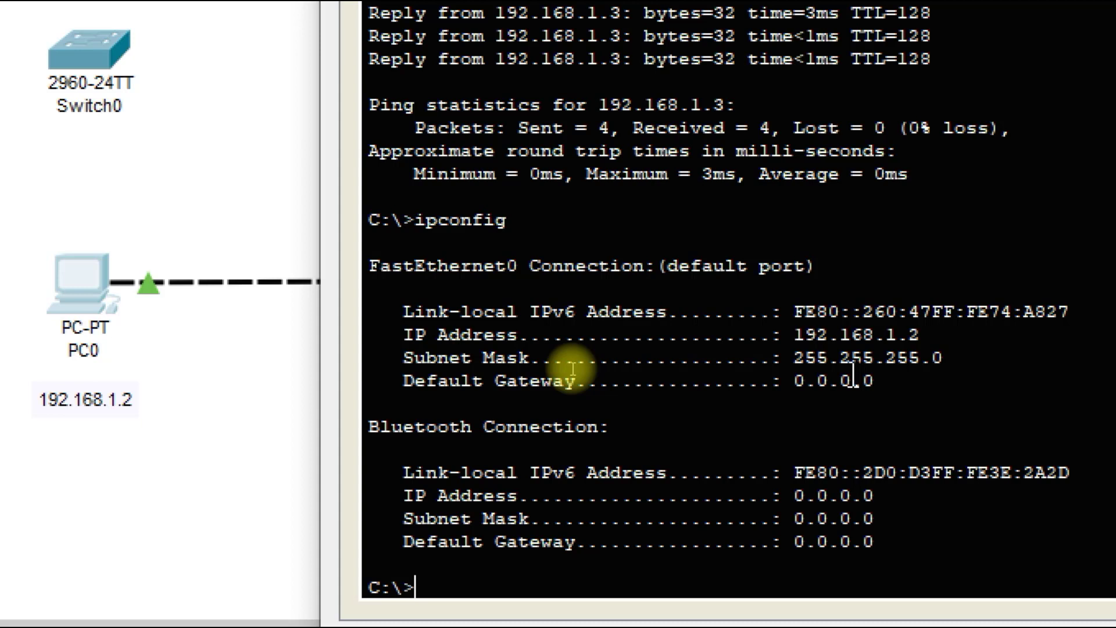
Run ipconfig /all on PC0 and page through to the end of its output
text(ipconfig )
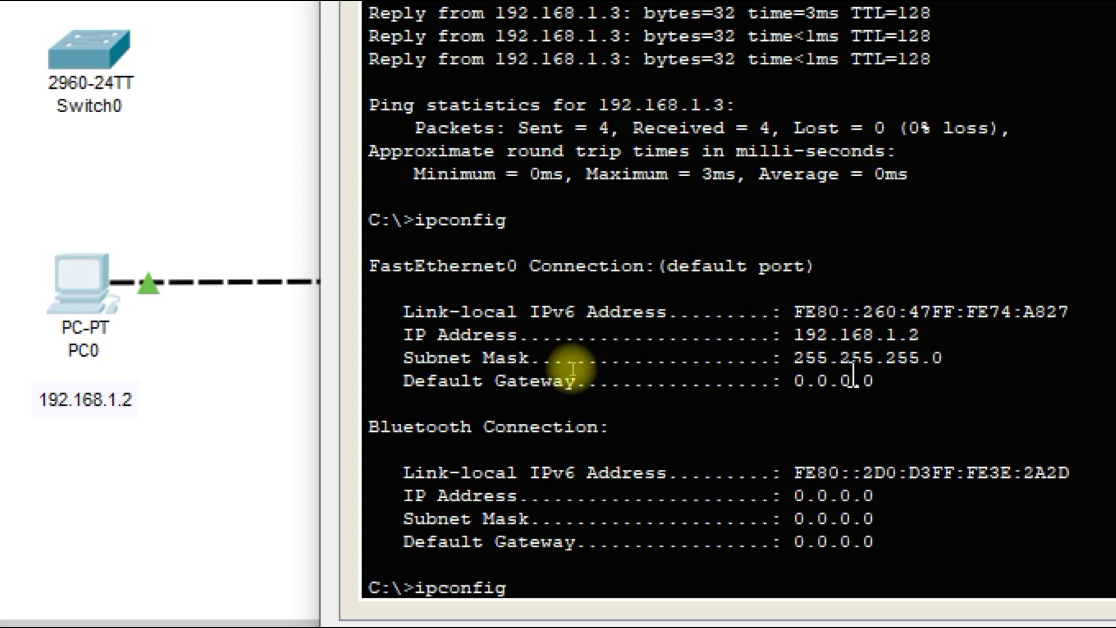
text(/all)
key(Return)
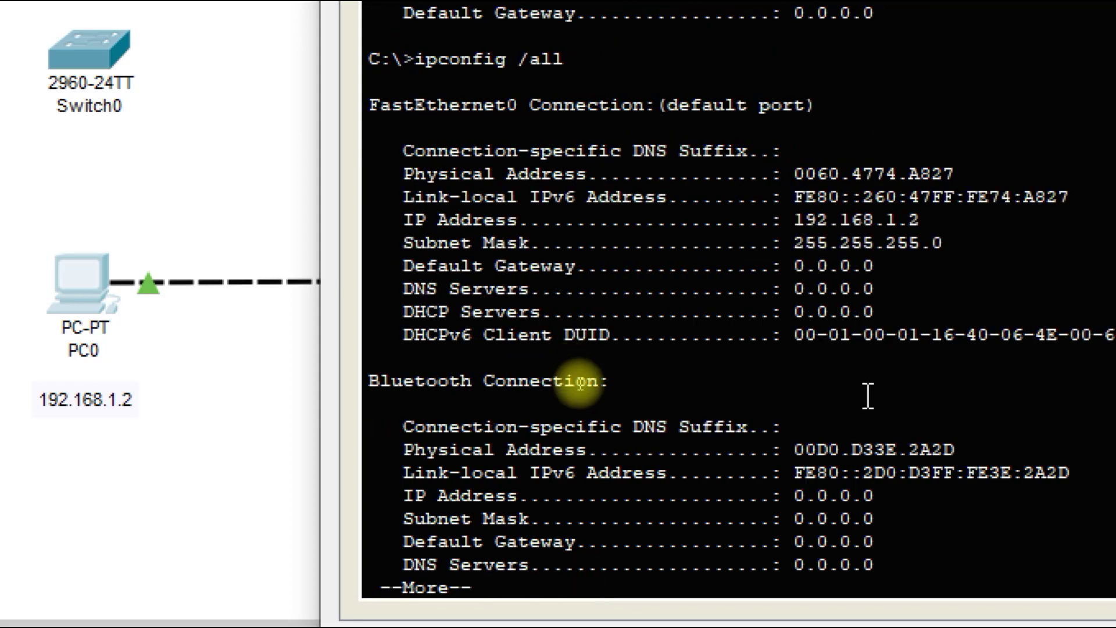
key(space)
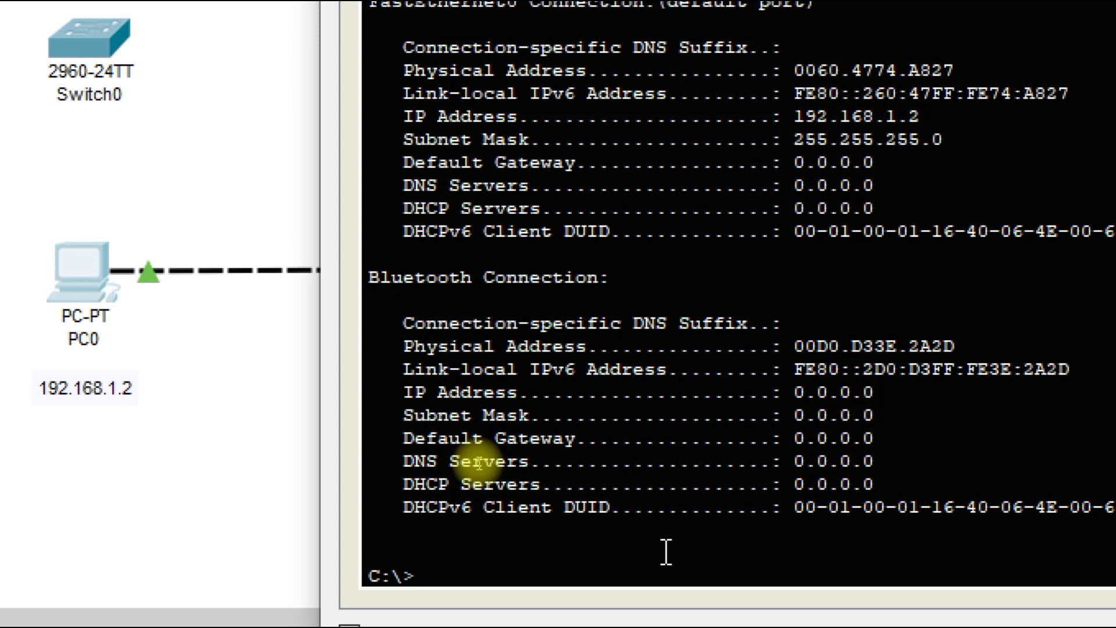
Ping PC1 at 192.168.1.3 from PC0's Command Prompt, and close the PC0 window once the ping finishes
text(ping 1)
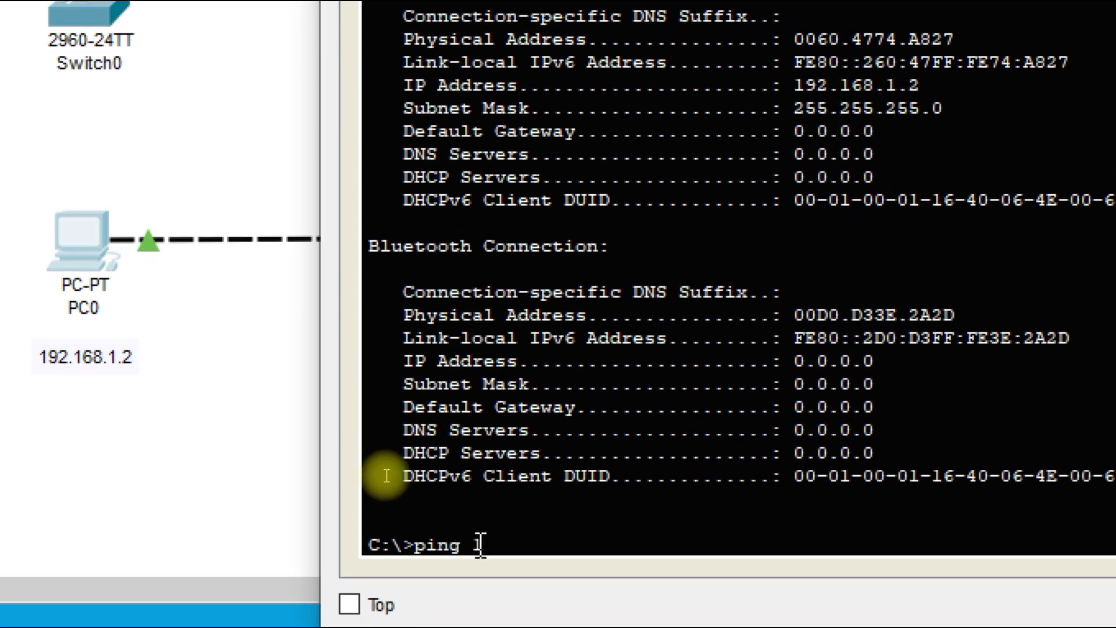
text(92.168.1.3)
key(Return)
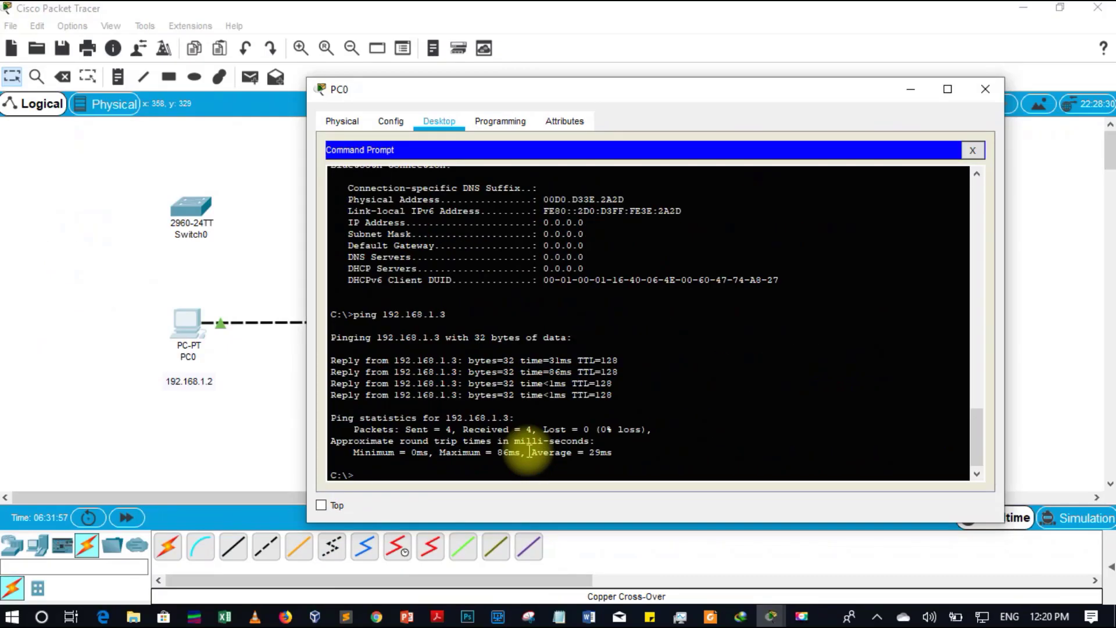
click(985, 92)
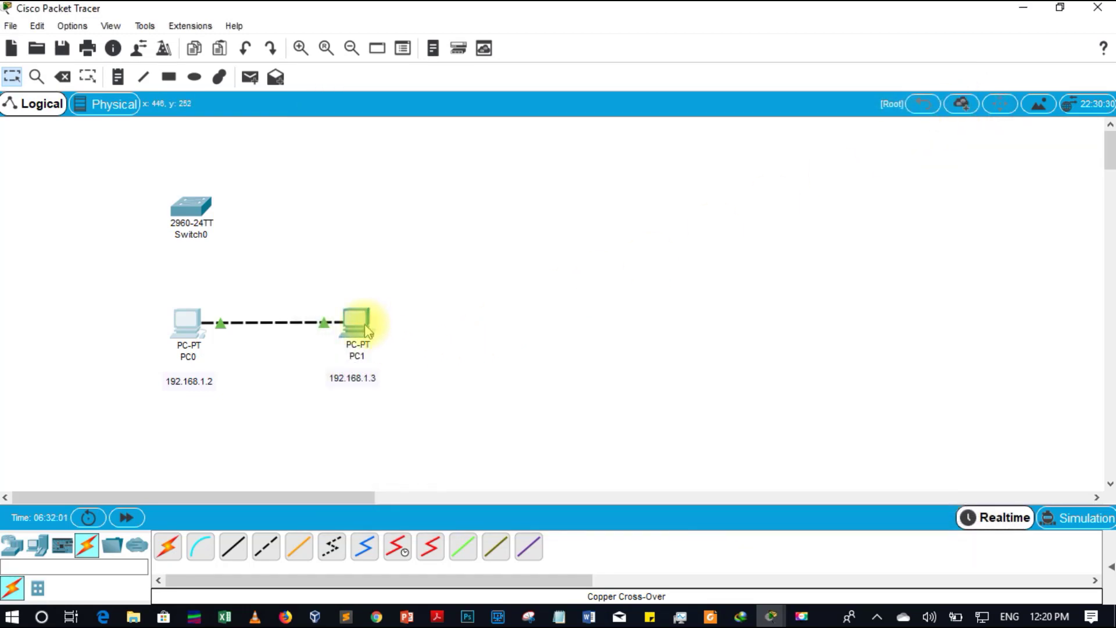
Switch the workspace from Simulation mode back to Realtime mode
mouse_move(368, 330)
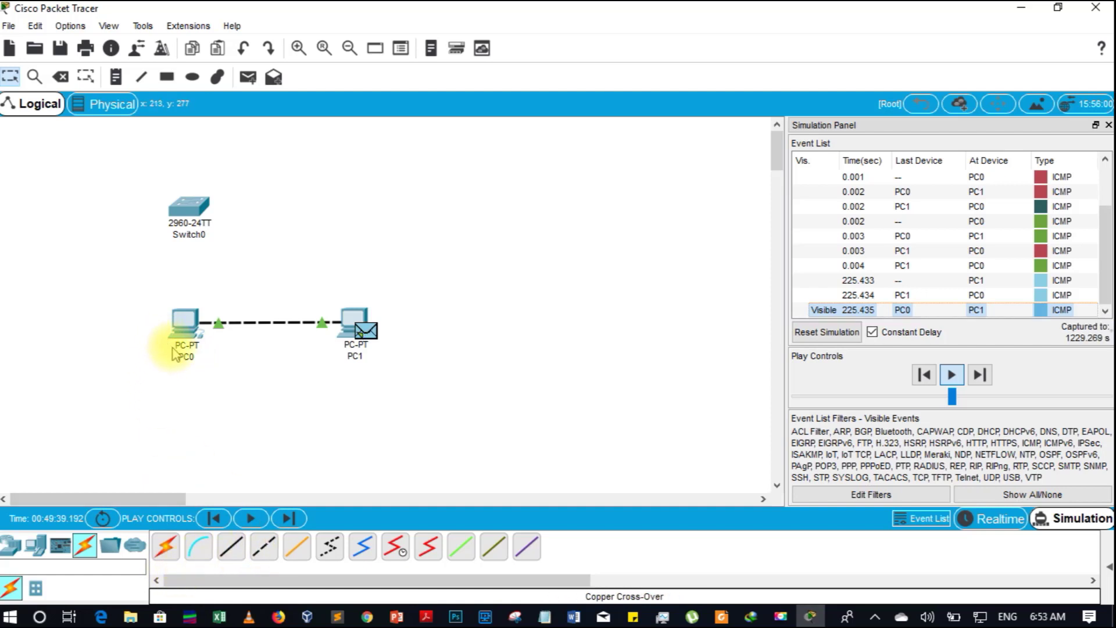
mouse_move(175, 351)
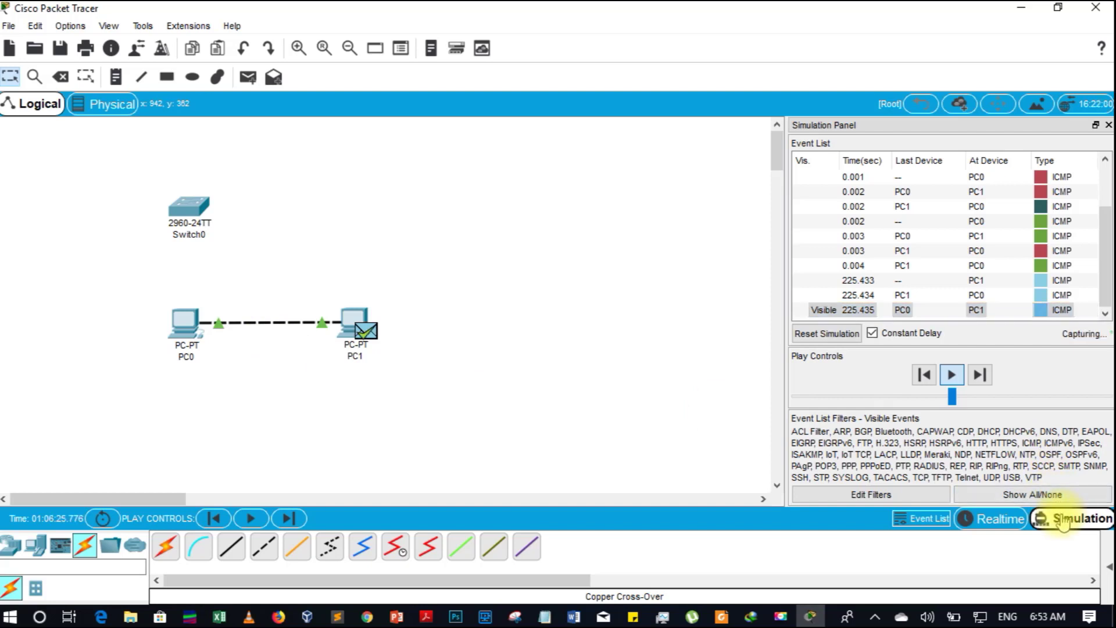
click(995, 518)
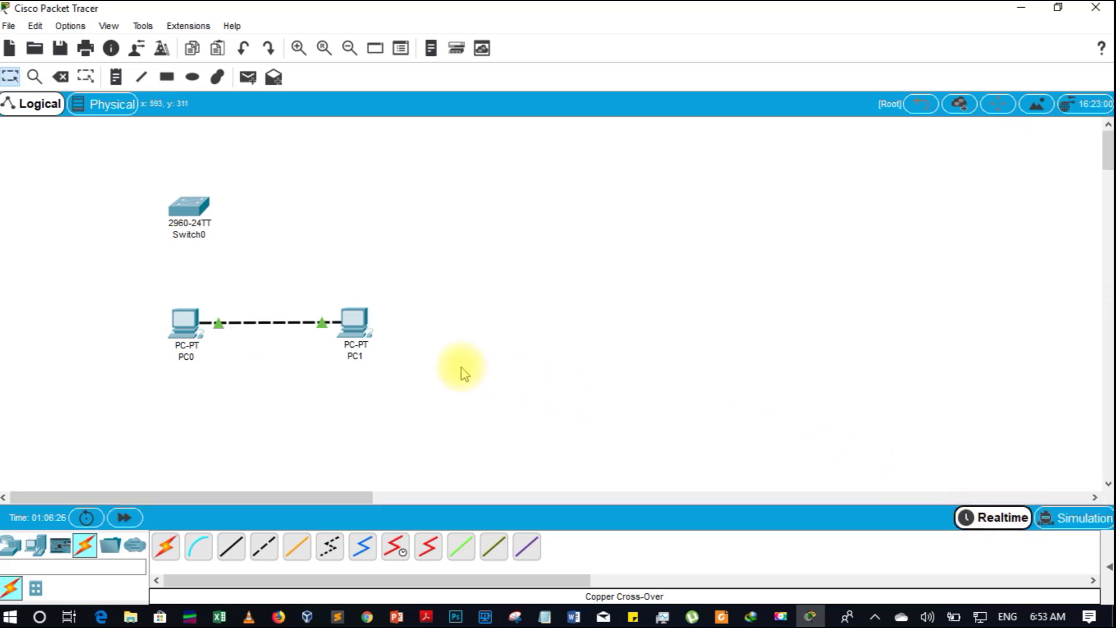